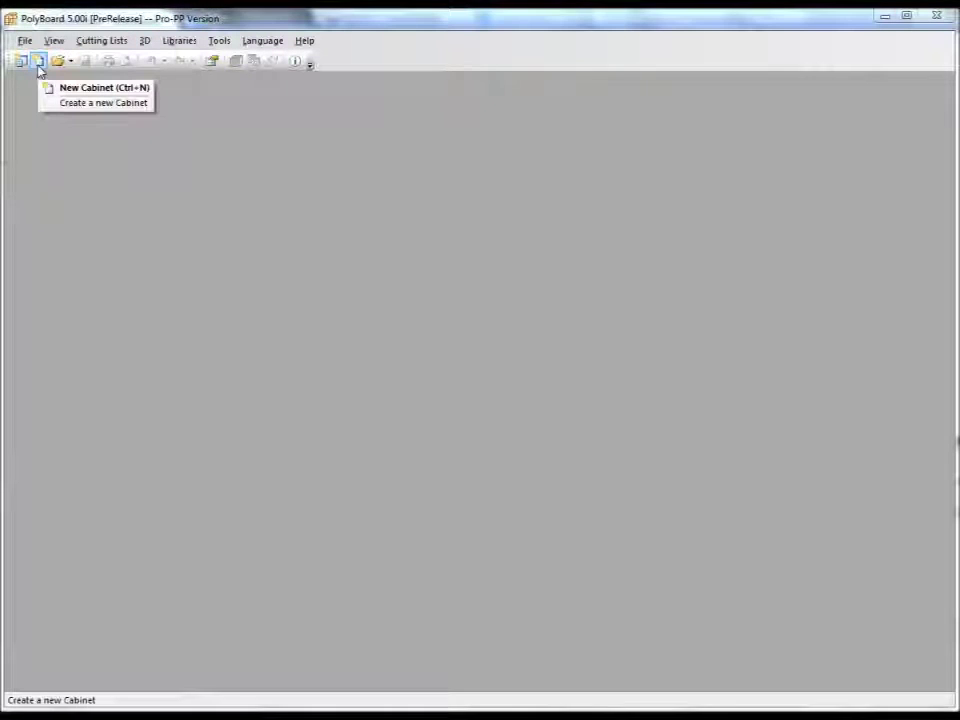
# Step: Browse the File and language menus, then create the default 1800 × 1650 × 600 mm box cabinet Cabinet2
pyautogui.click(39, 62)
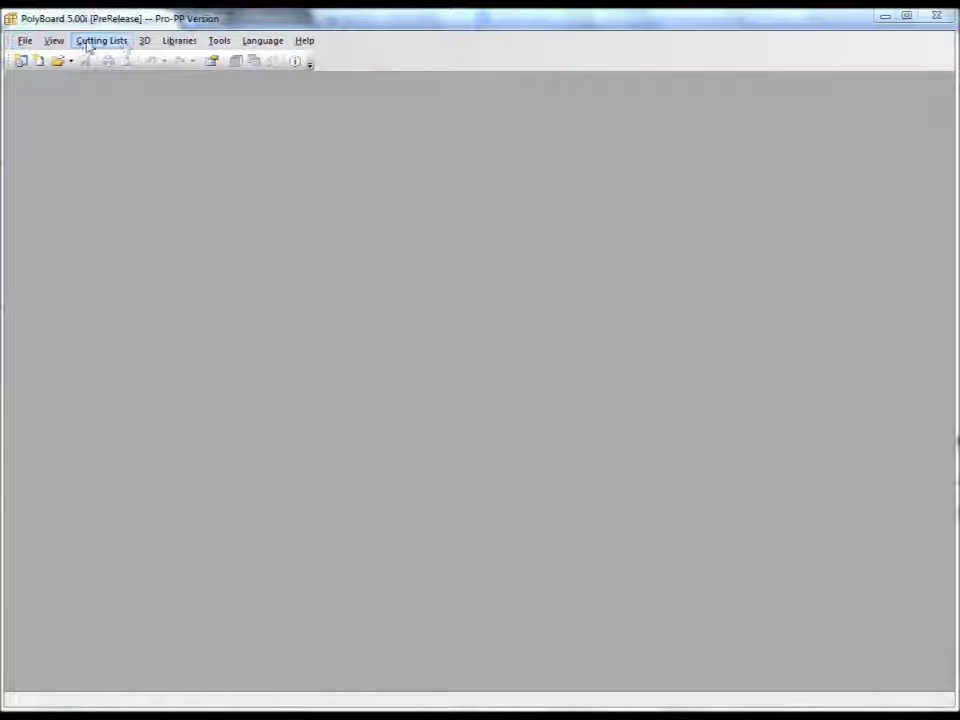
pyautogui.click(33, 45)
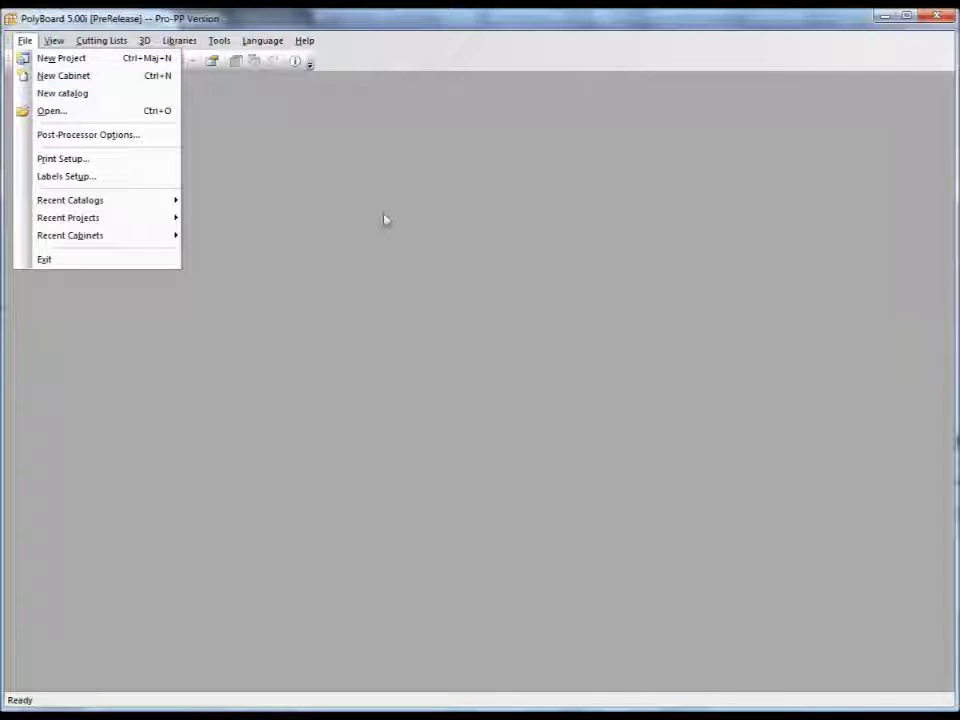
pyautogui.click(310, 200)
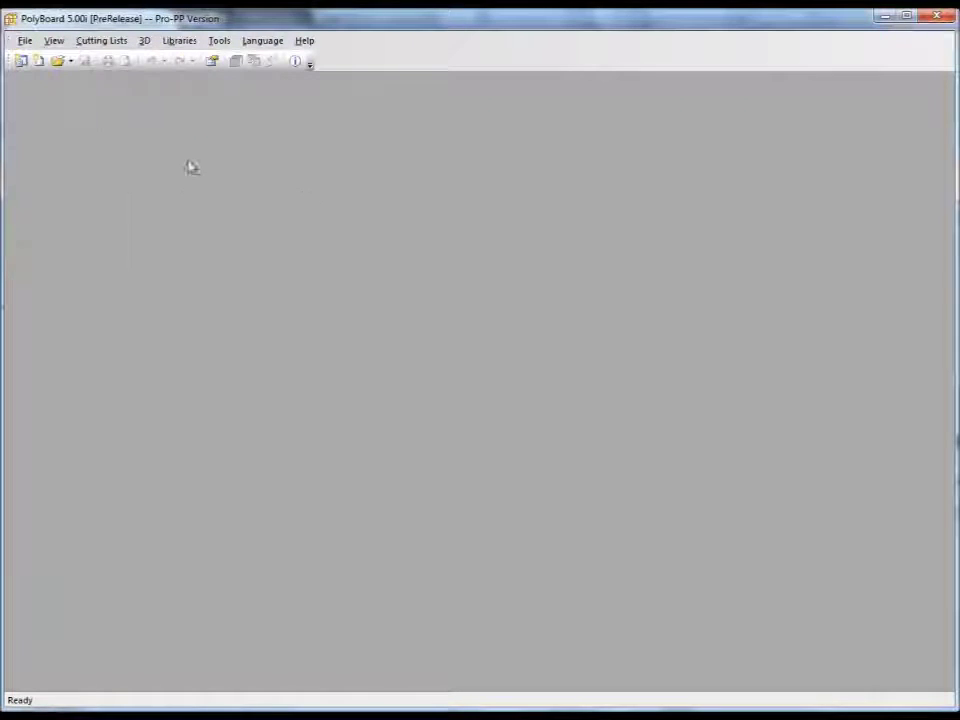
pyautogui.click(264, 43)
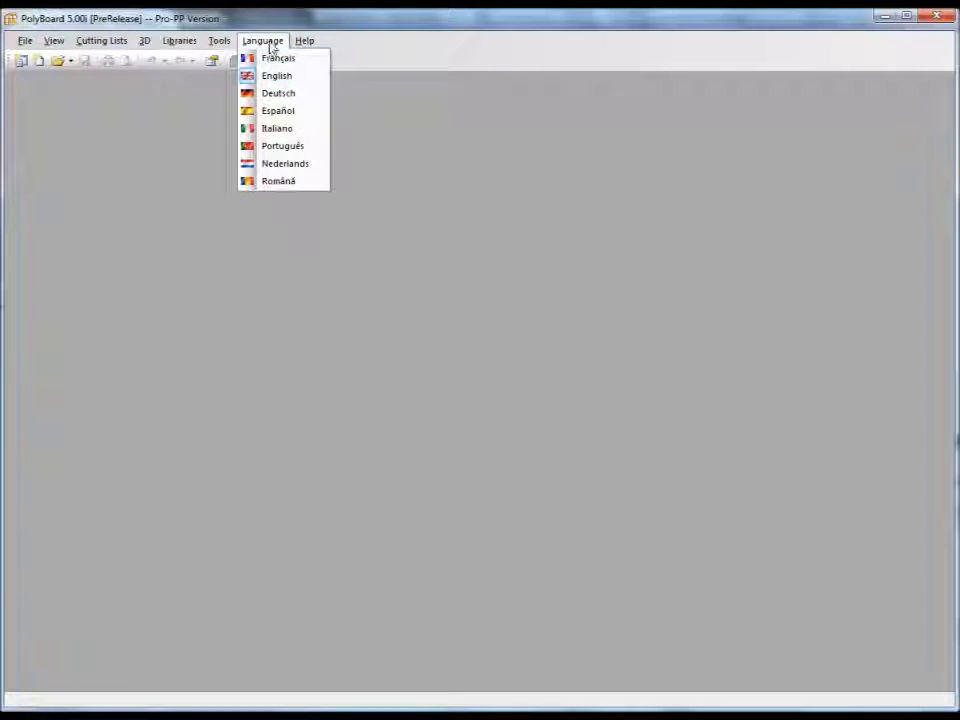
pyautogui.click(266, 44)
pyautogui.click(40, 62)
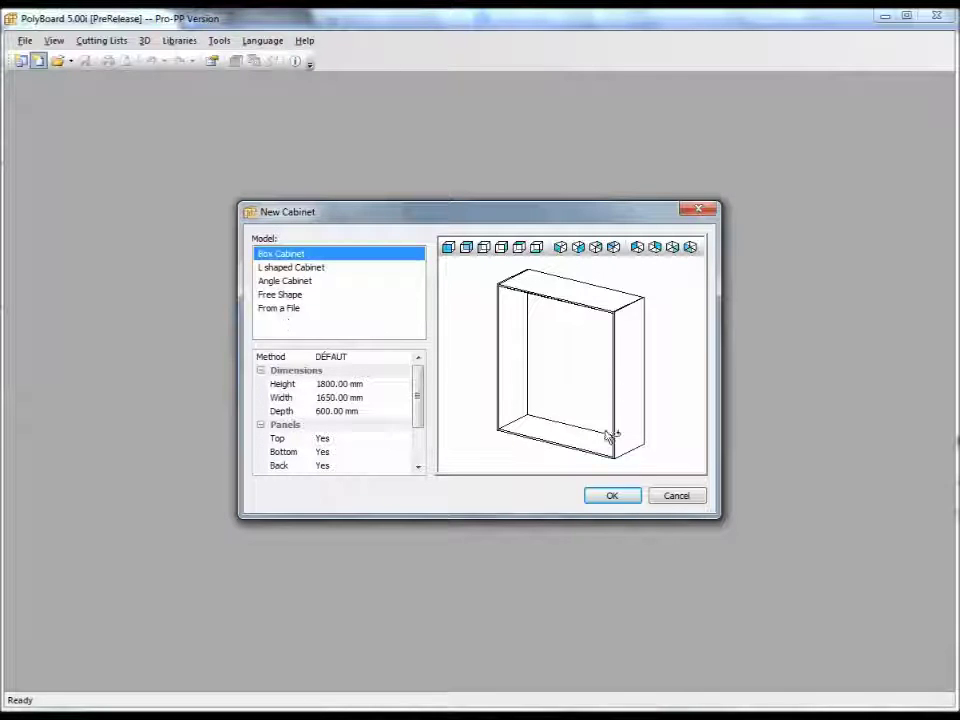
pyautogui.click(613, 496)
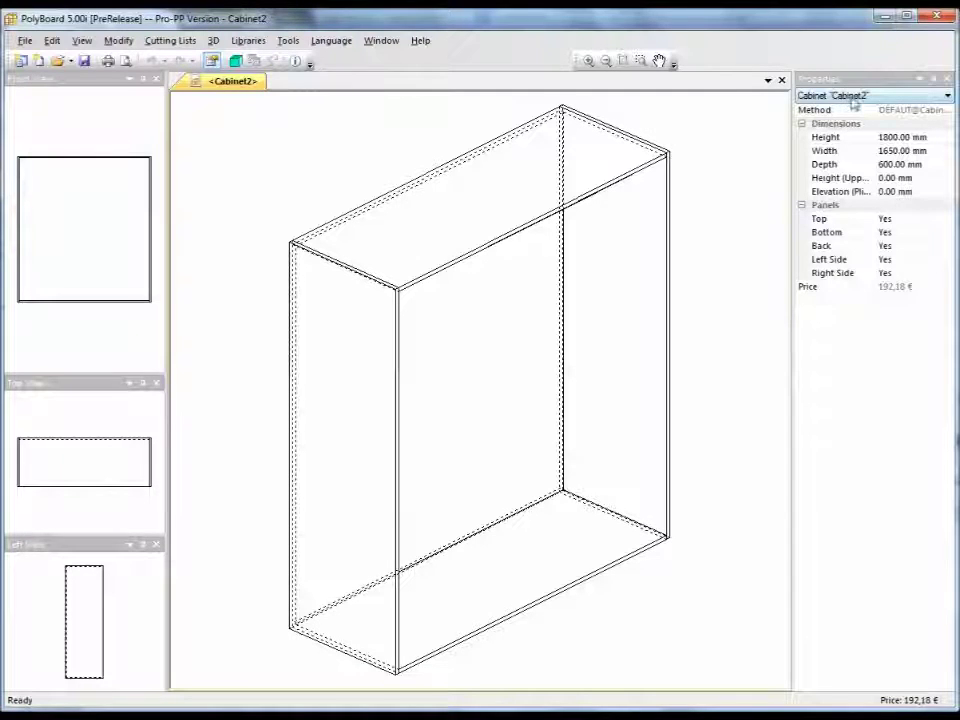
# Step: Set Cabinet2's height to 1200 mm and depth to 450 mm in Properties
pyautogui.click(947, 96)
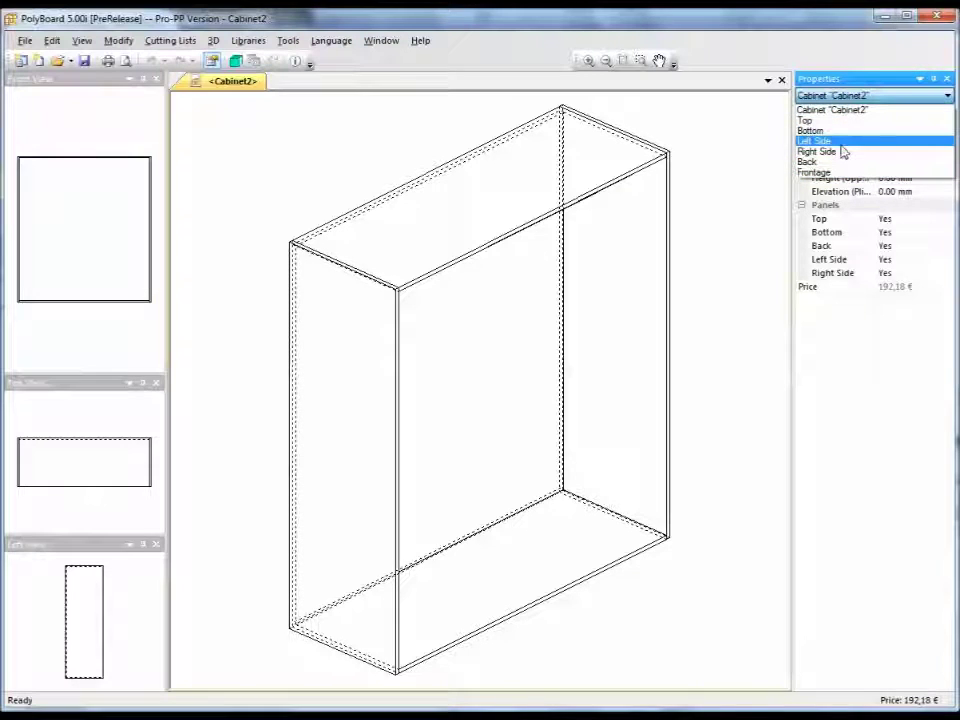
pyautogui.click(735, 199)
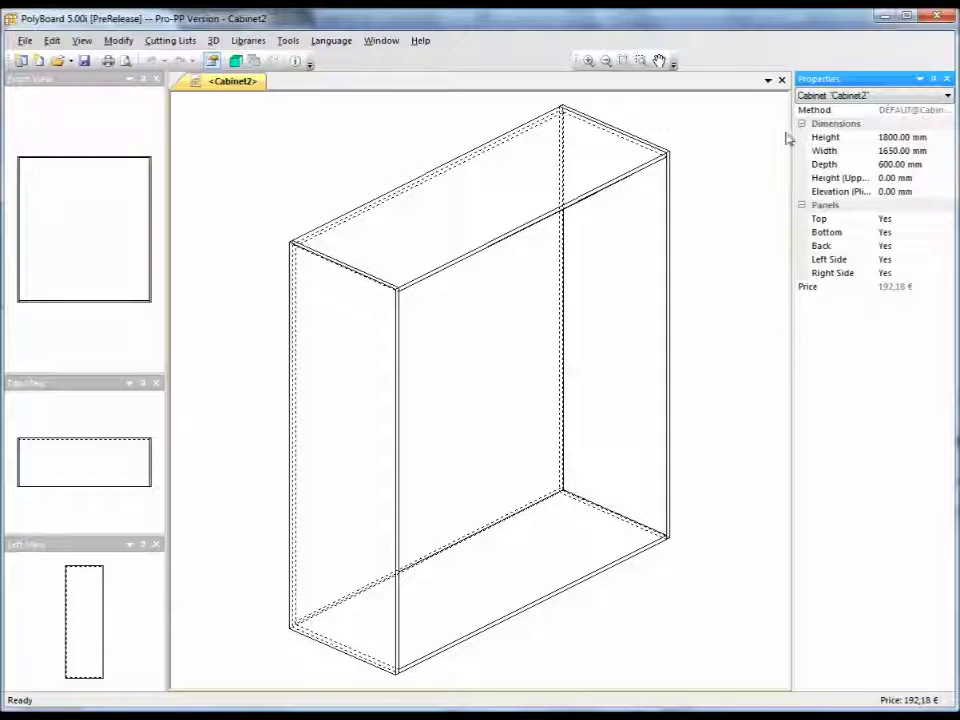
pyautogui.click(936, 137)
pyautogui.click(920, 137)
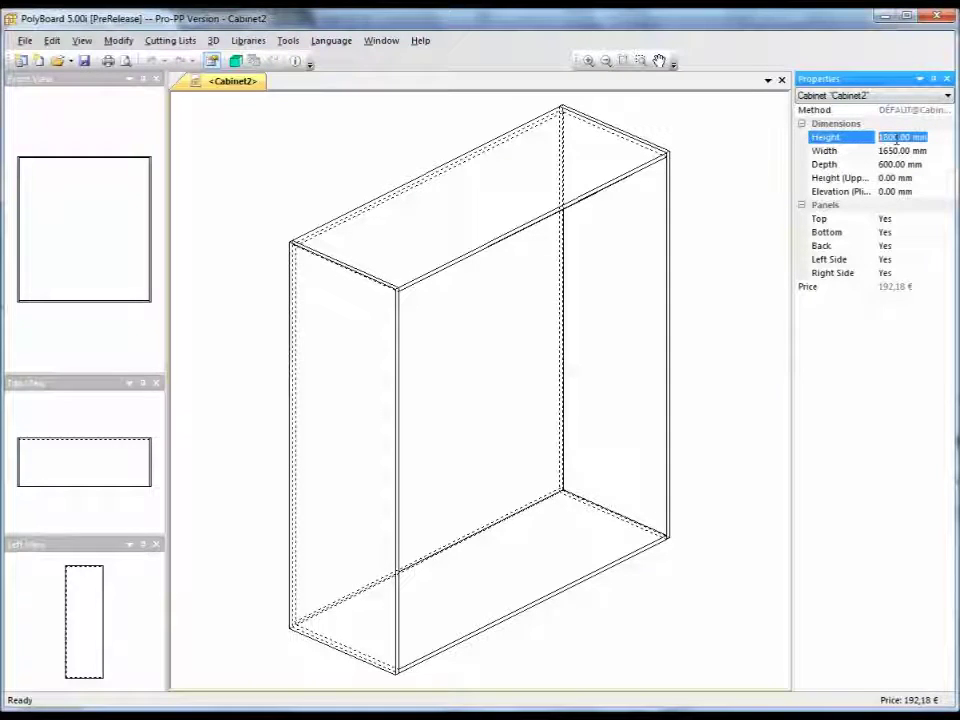
pyautogui.write('1200')
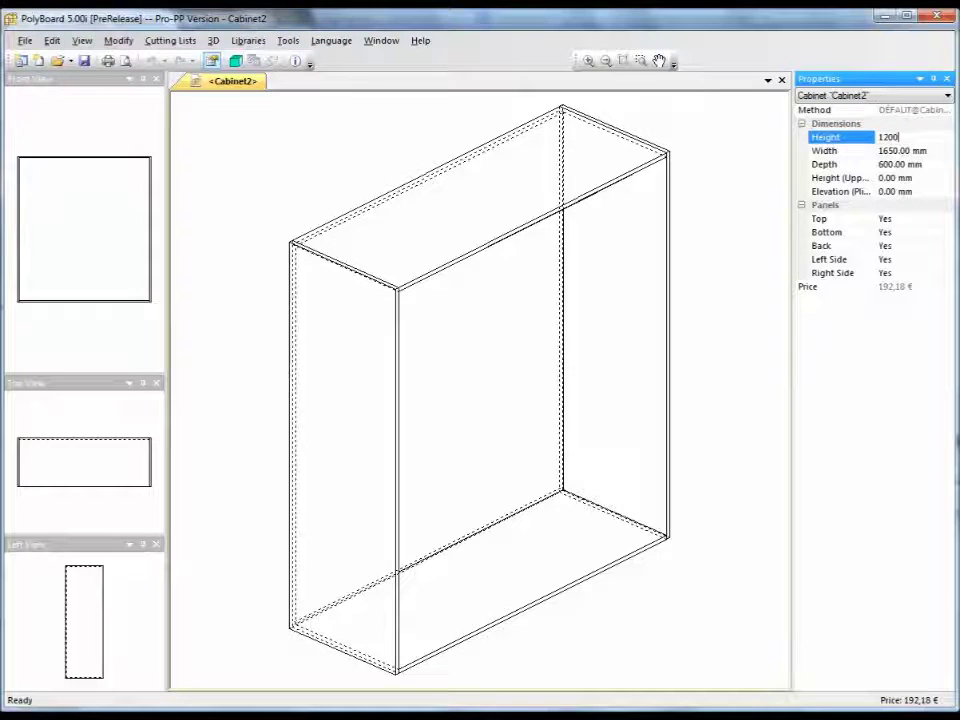
pyautogui.press('Return')
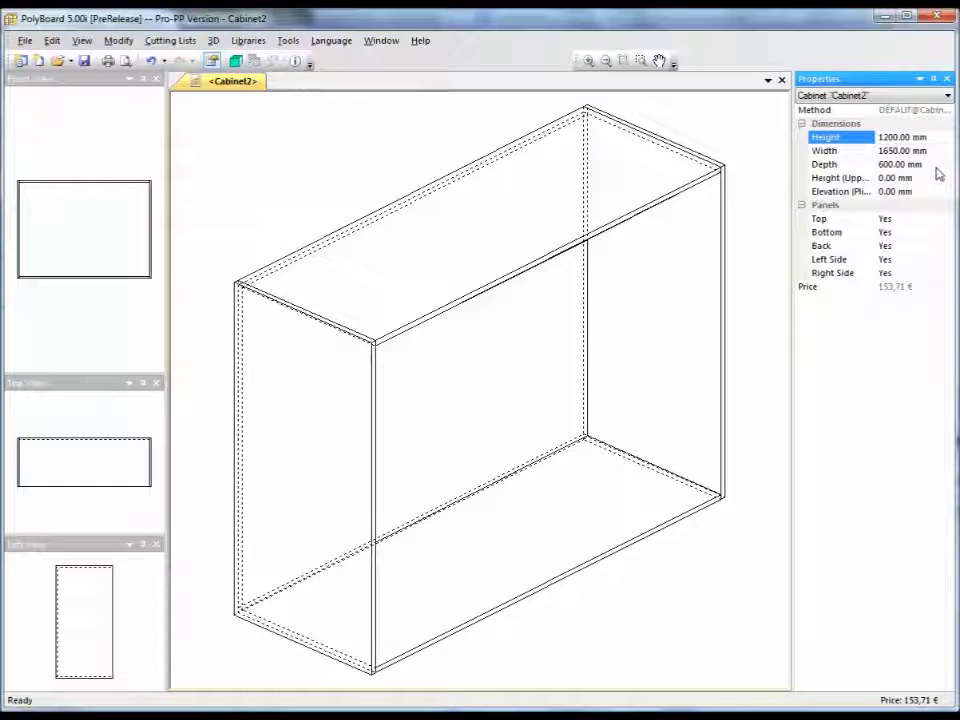
pyautogui.click(878, 164)
pyautogui.write('450')
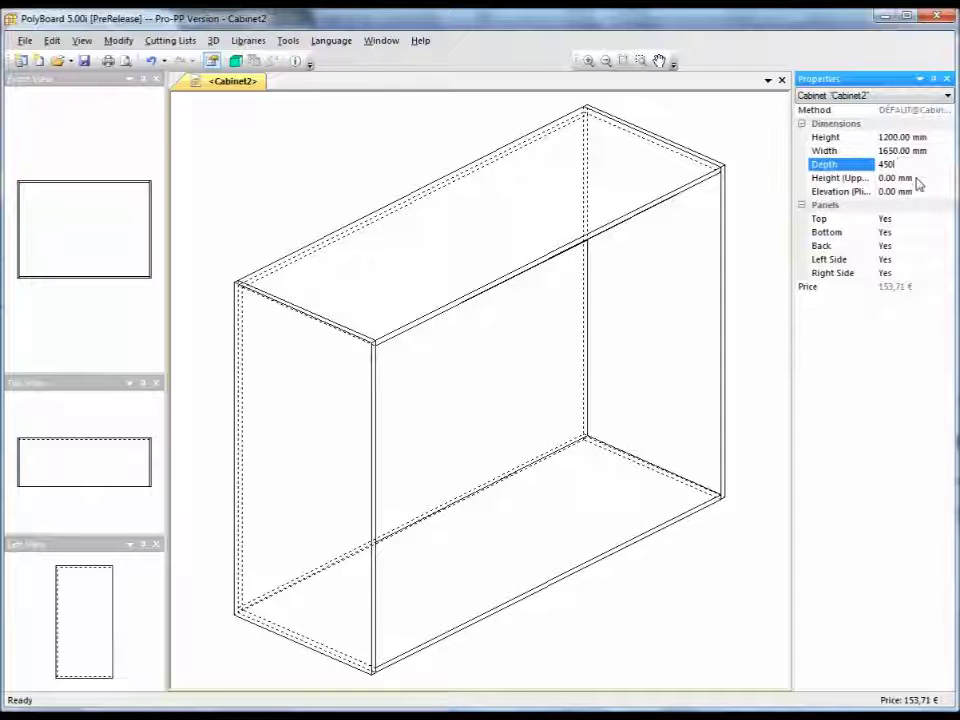
pyautogui.click(916, 180)
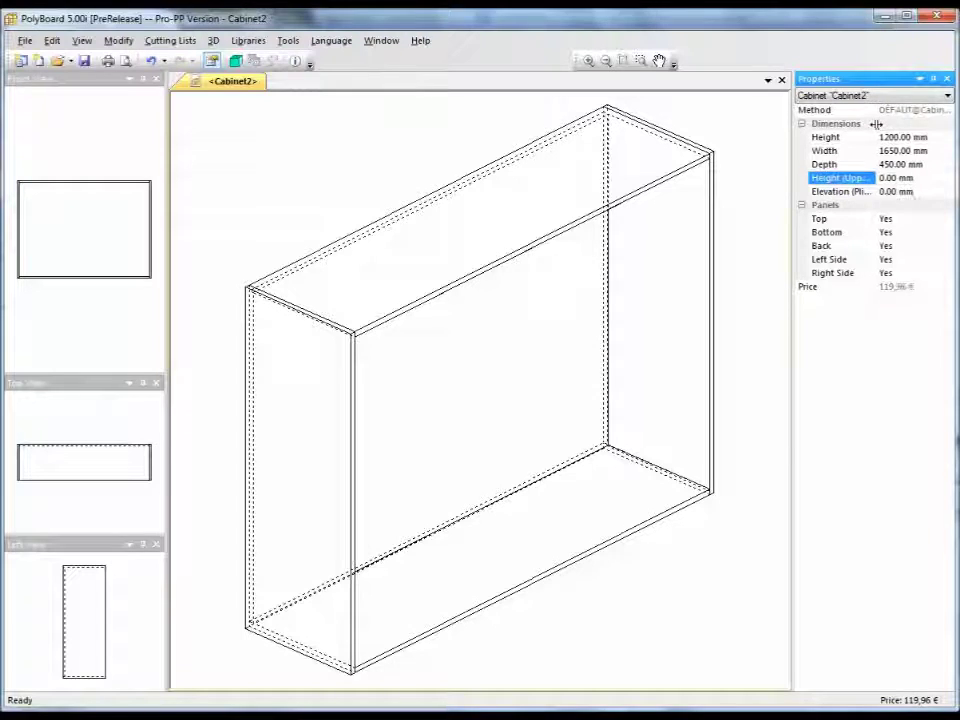
pyautogui.moveTo(876, 124); pyautogui.dragTo(906, 124)
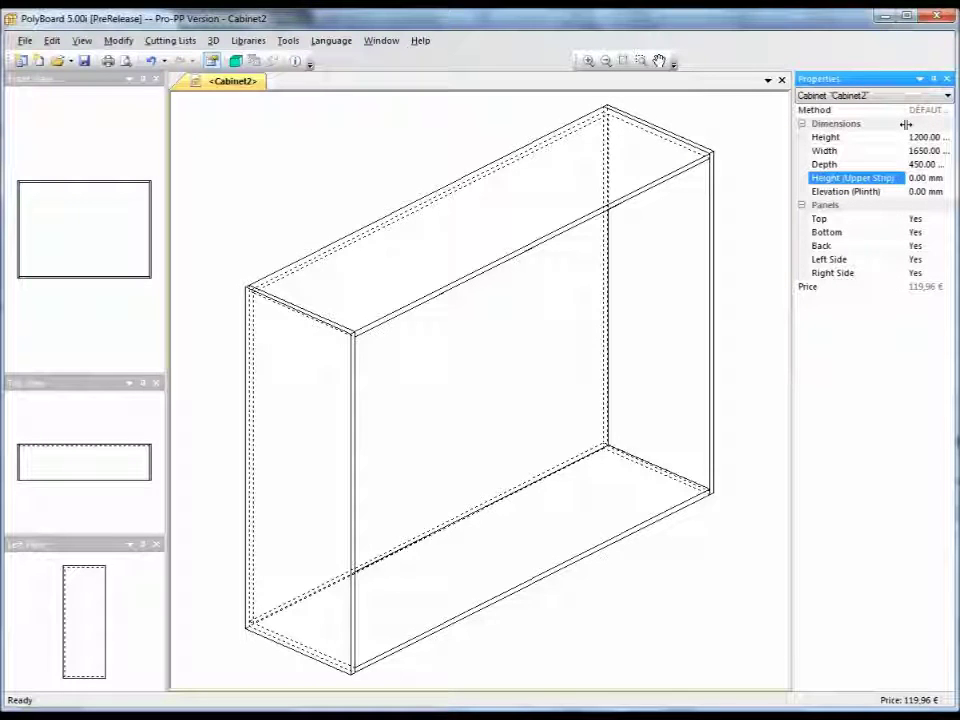
pyautogui.moveTo(906, 124); pyautogui.dragTo(880, 122)
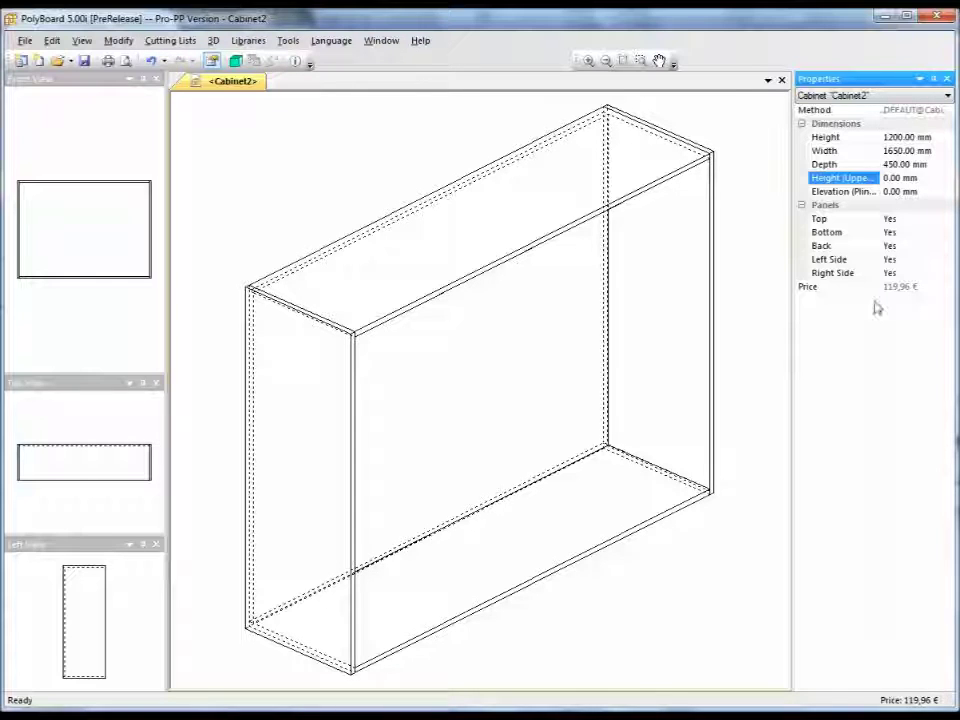
pyautogui.click(824, 221)
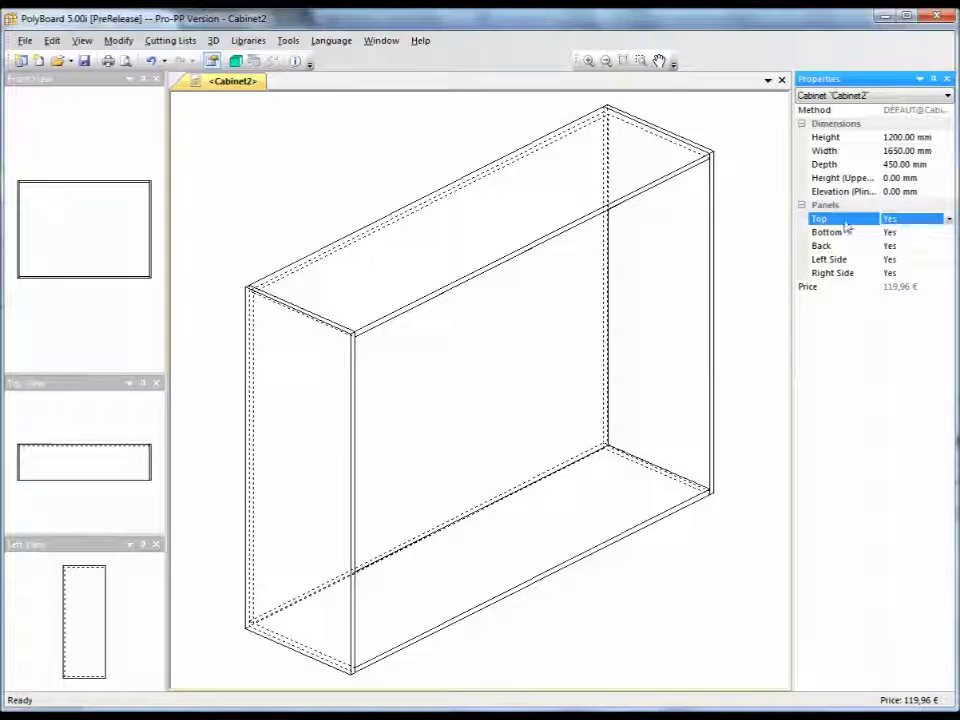
pyautogui.click(949, 219)
pyautogui.click(949, 219)
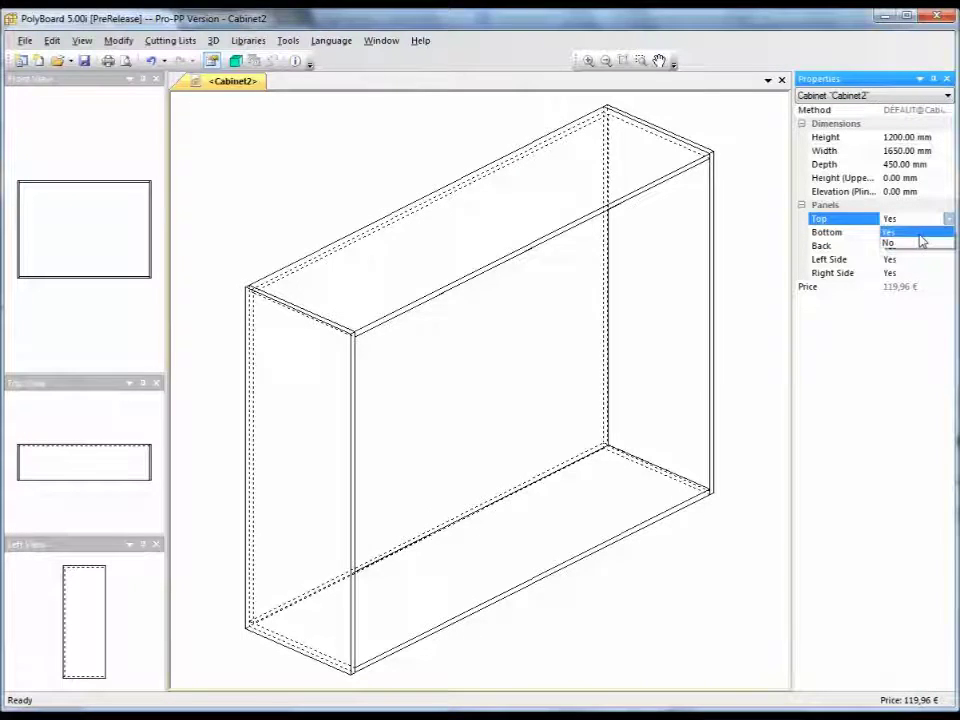
pyautogui.click(918, 243)
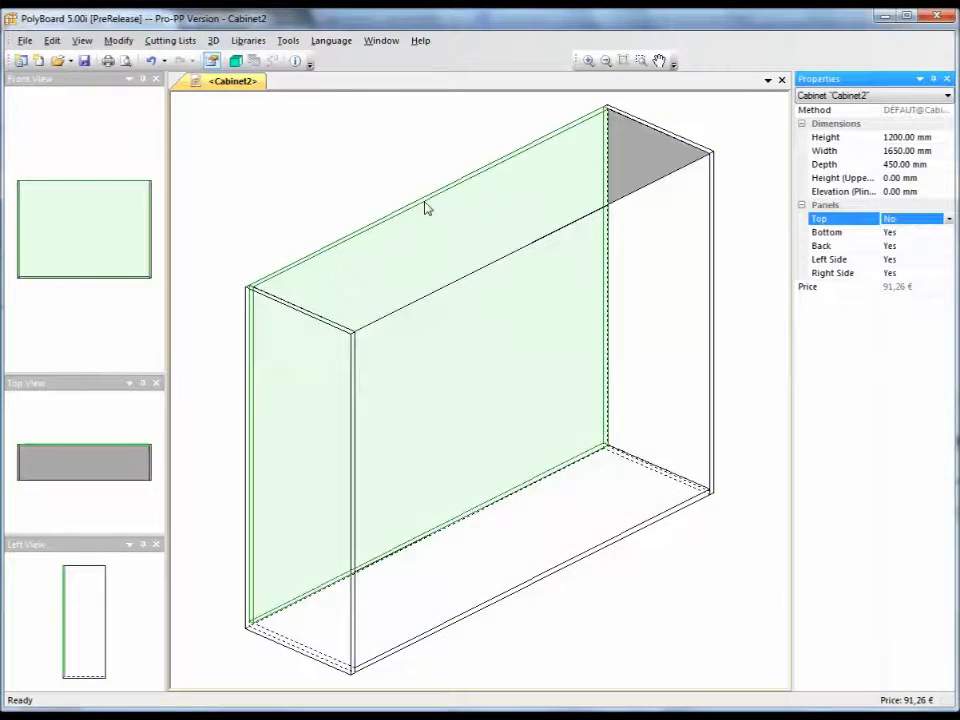
pyautogui.click(947, 219)
pyautogui.click(945, 232)
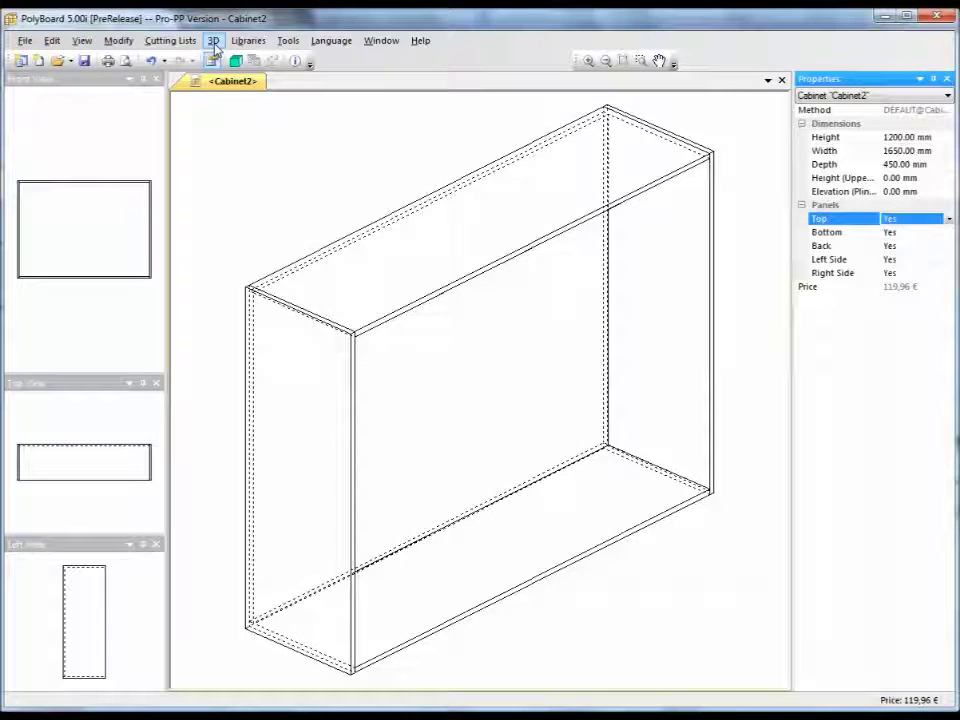
# Step: Open a 3D view of Cabinet2 and orbit it to an angled, higher front view
pyautogui.click(214, 44)
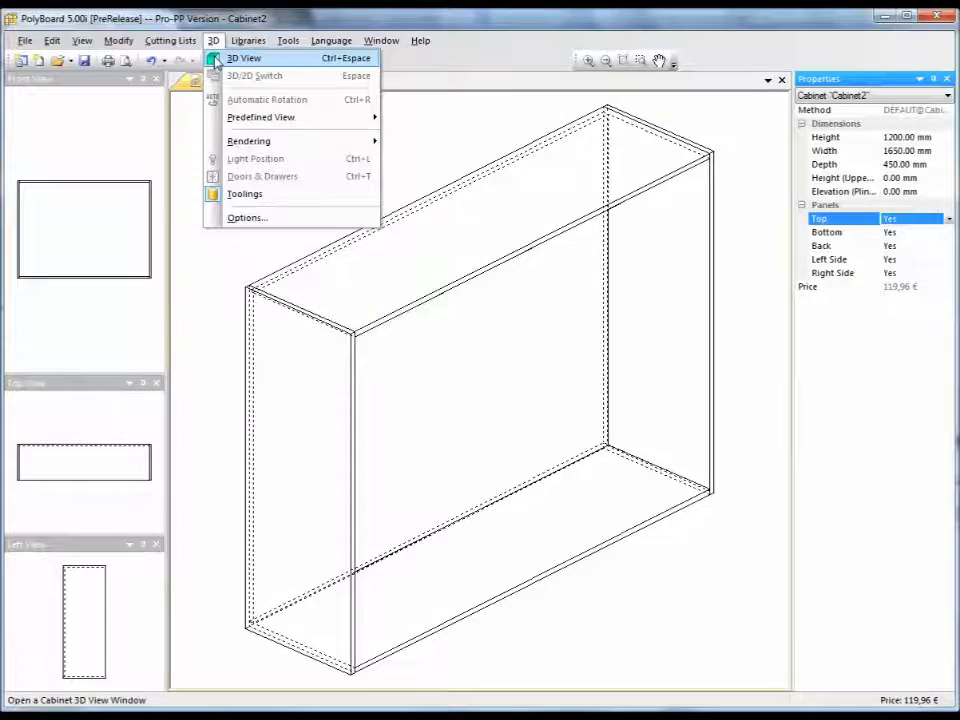
pyautogui.click(217, 58)
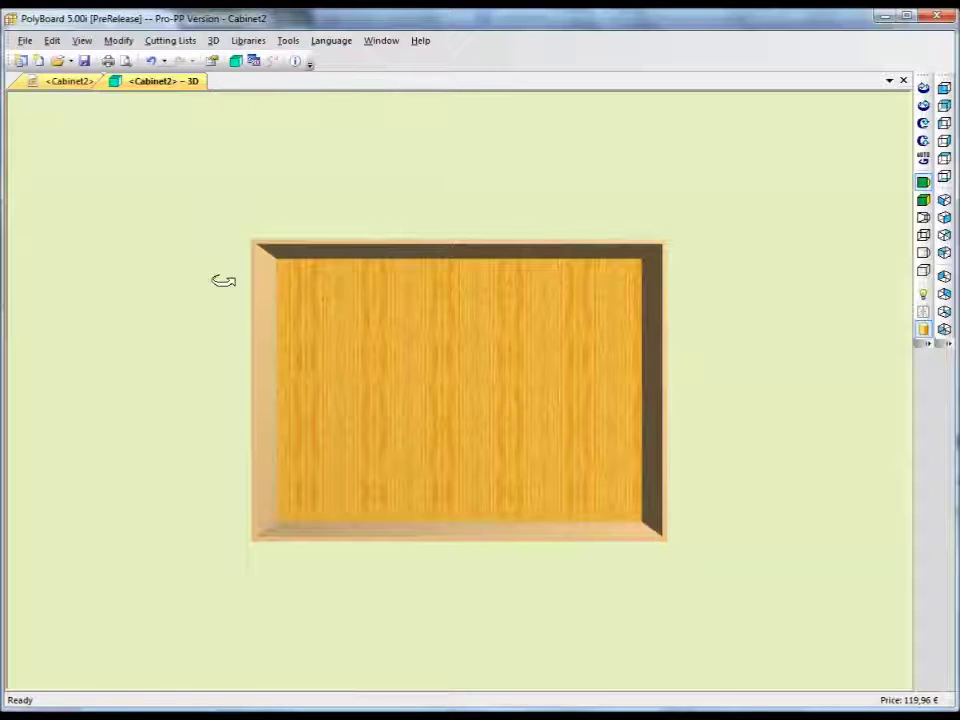
pyautogui.moveTo(298, 369); pyautogui.dragTo(396, 448)
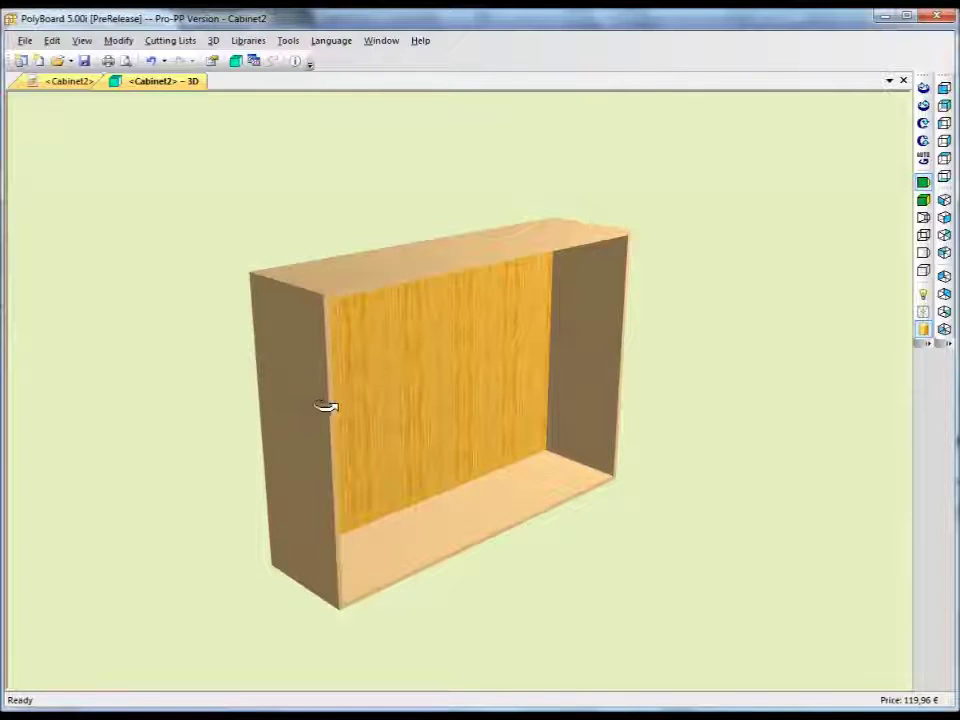
pyautogui.moveTo(326, 407); pyautogui.dragTo(349, 377)
pyautogui.moveTo(399, 407)
pyautogui.mouseDown()
pyautogui.moveTo(489, 420)
pyautogui.moveTo(399, 403)
pyautogui.mouseUp()
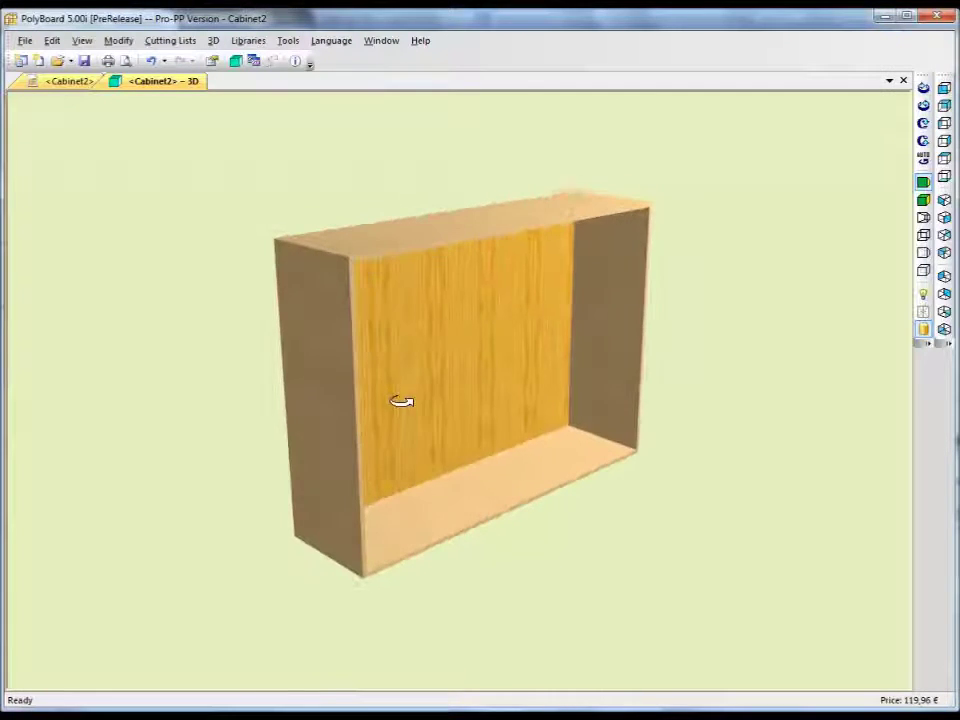
pyautogui.moveTo(343, 379)
pyautogui.mouseDown()
pyautogui.moveTo(536, 399)
pyautogui.moveTo(510, 476)
pyautogui.moveTo(350, 428)
pyautogui.moveTo(339, 388)
pyautogui.mouseUp()
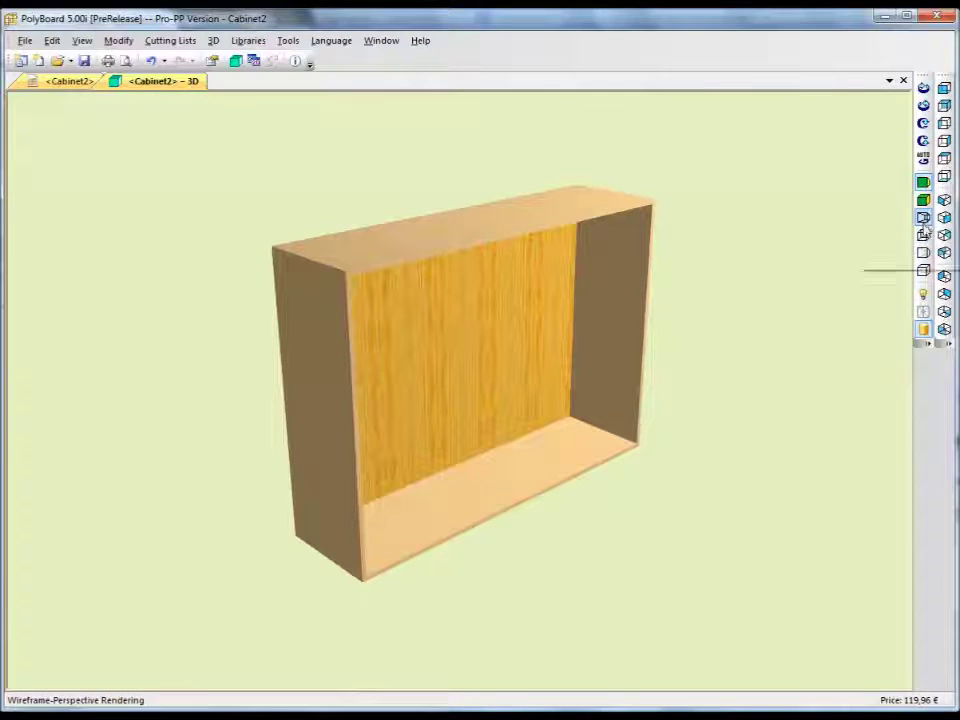
# Step: Try hidden-line versus textured rendering and reposition the light, then return to the design view
pyautogui.click(923, 253)
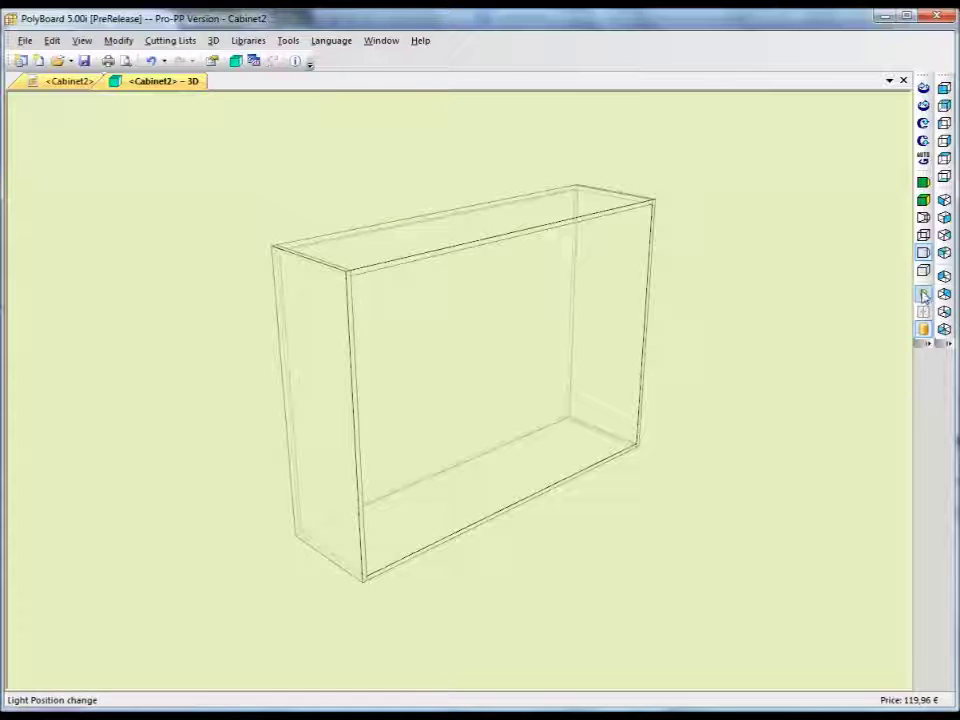
pyautogui.click(923, 183)
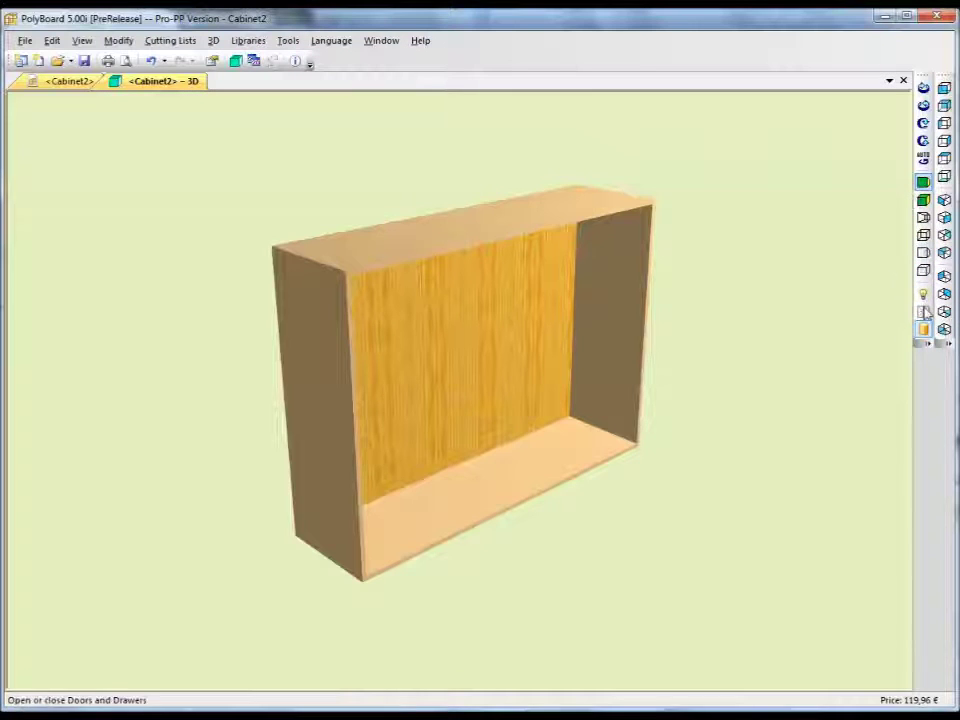
pyautogui.click(923, 298)
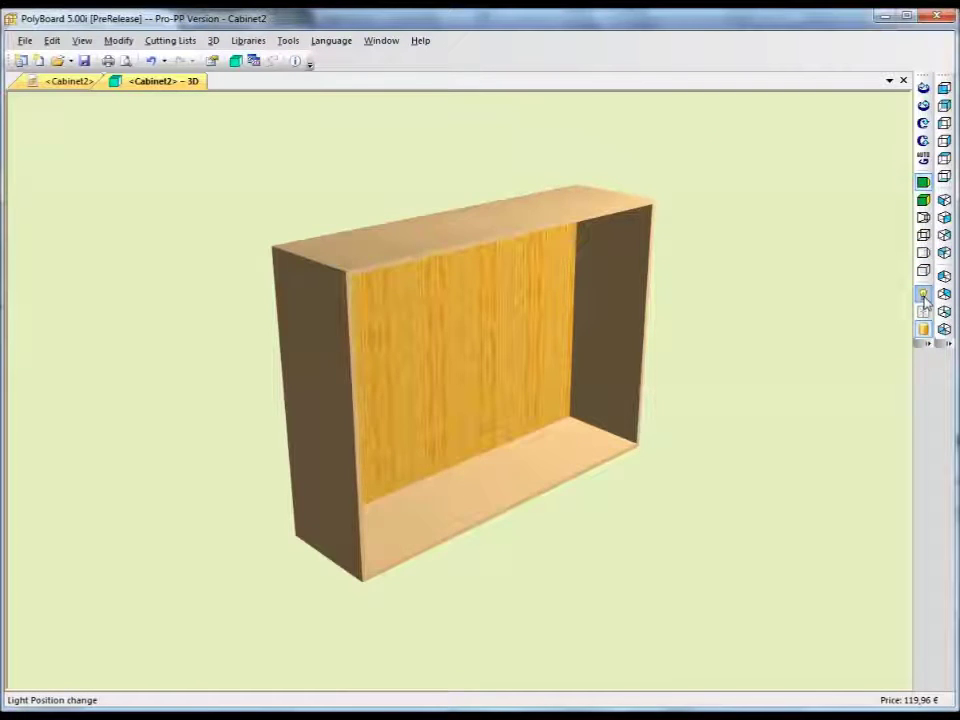
pyautogui.click(923, 298)
pyautogui.click(924, 298)
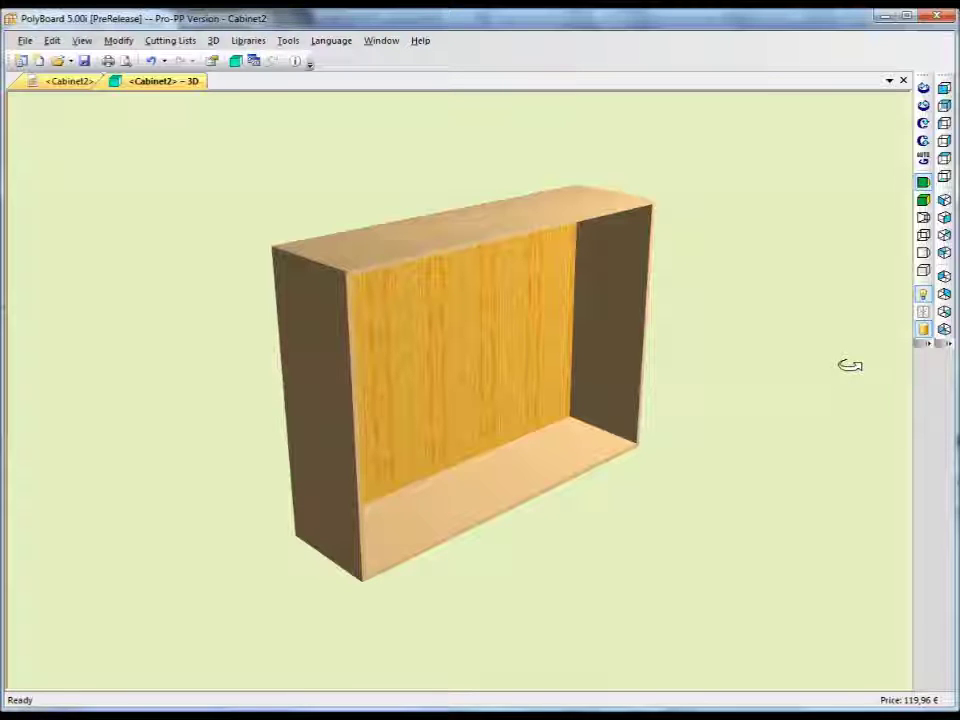
pyautogui.moveTo(716, 420)
pyautogui.mouseDown()
pyautogui.moveTo(780, 399)
pyautogui.moveTo(727, 432)
pyautogui.mouseUp()
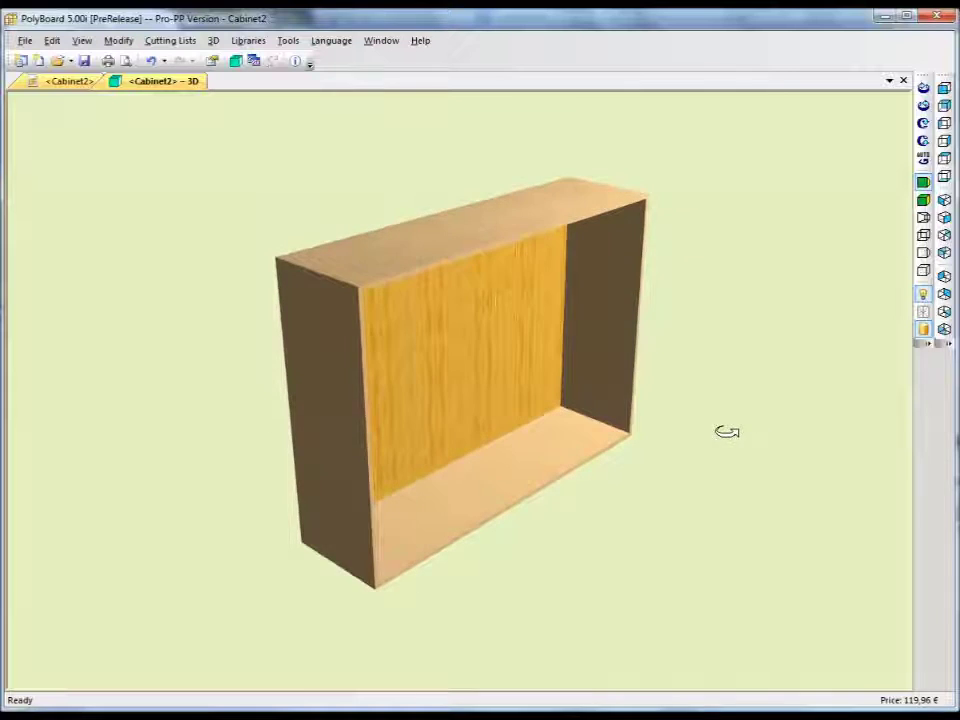
pyautogui.click(923, 294)
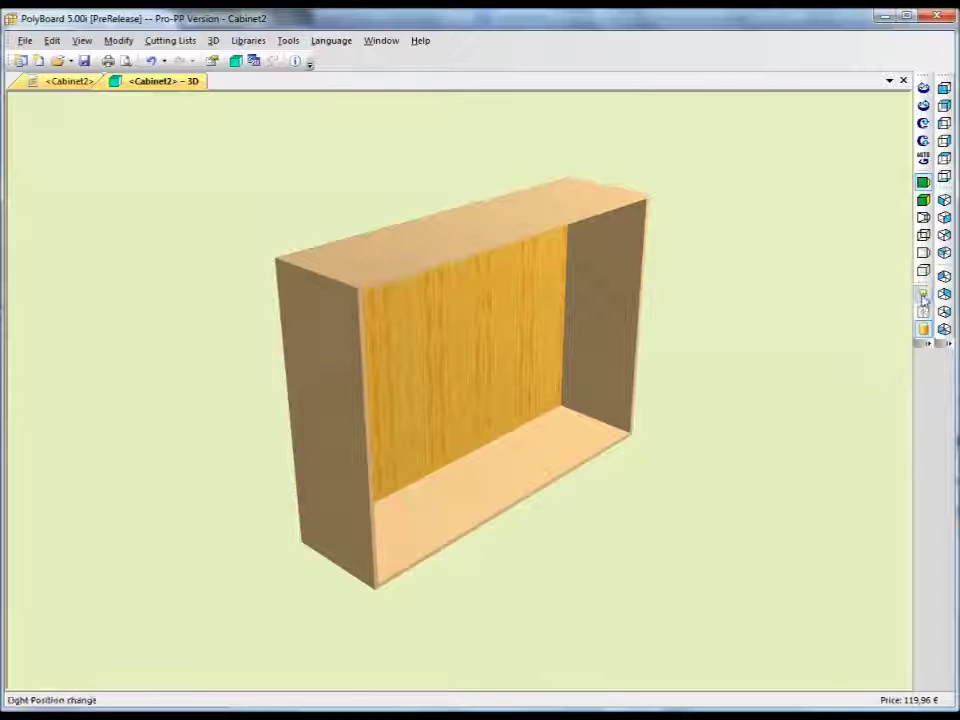
pyautogui.click(589, 407)
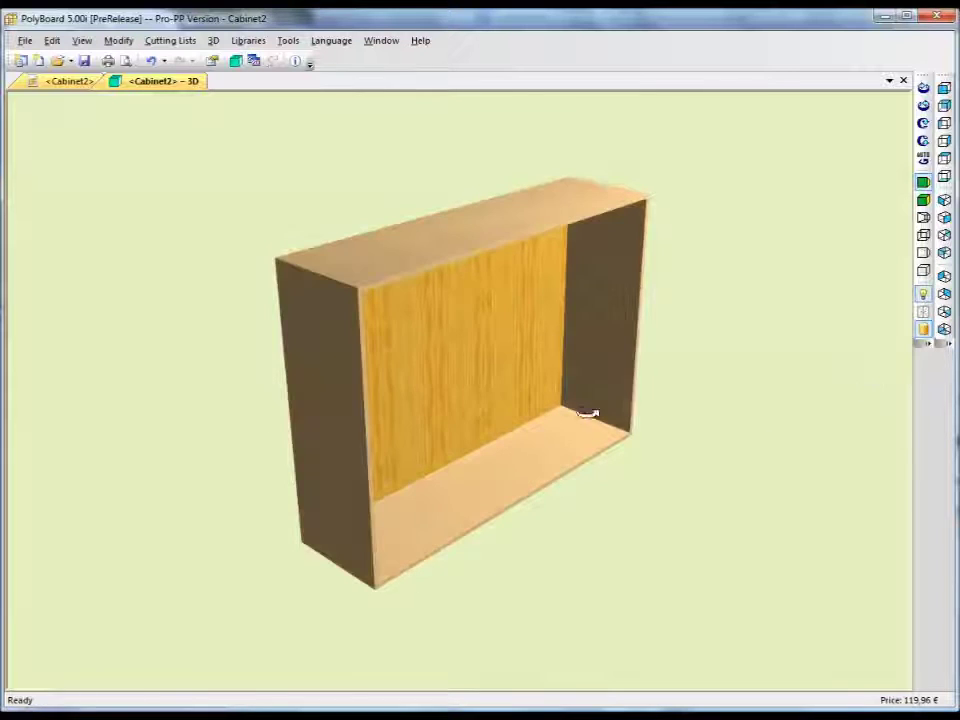
pyautogui.click(66, 82)
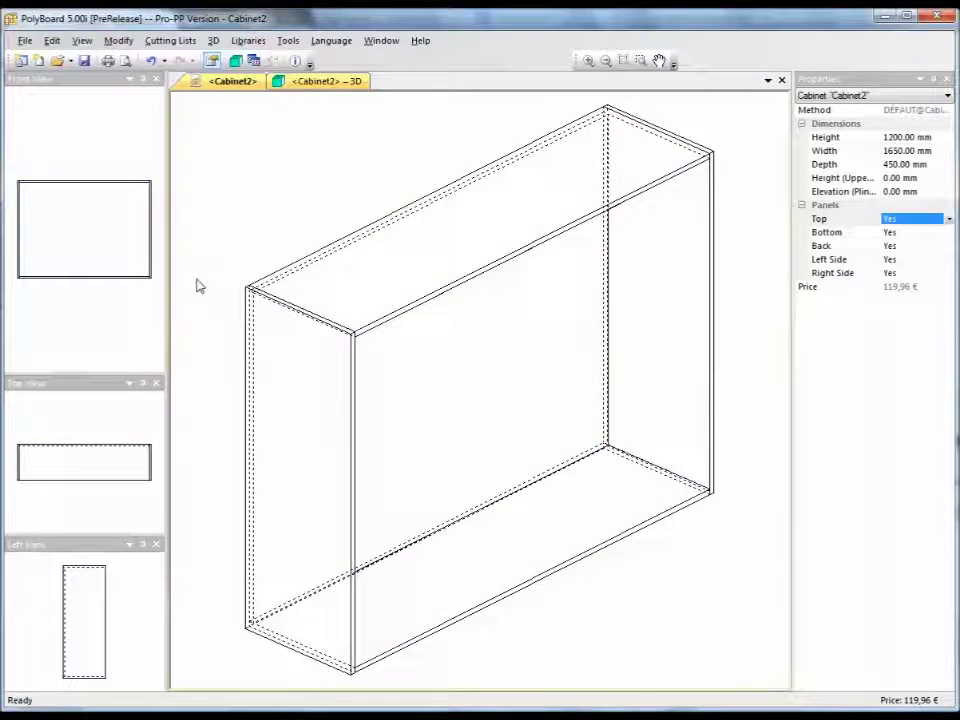
# Step: Orbit the wireframe design view and select the whole Cabinet2 box
pyautogui.scroll(-3, 754, 347)
pyautogui.moveTo(754, 347); pyautogui.dragTo(671, 360, button='middle')
pyautogui.scroll(2, 678, 363)
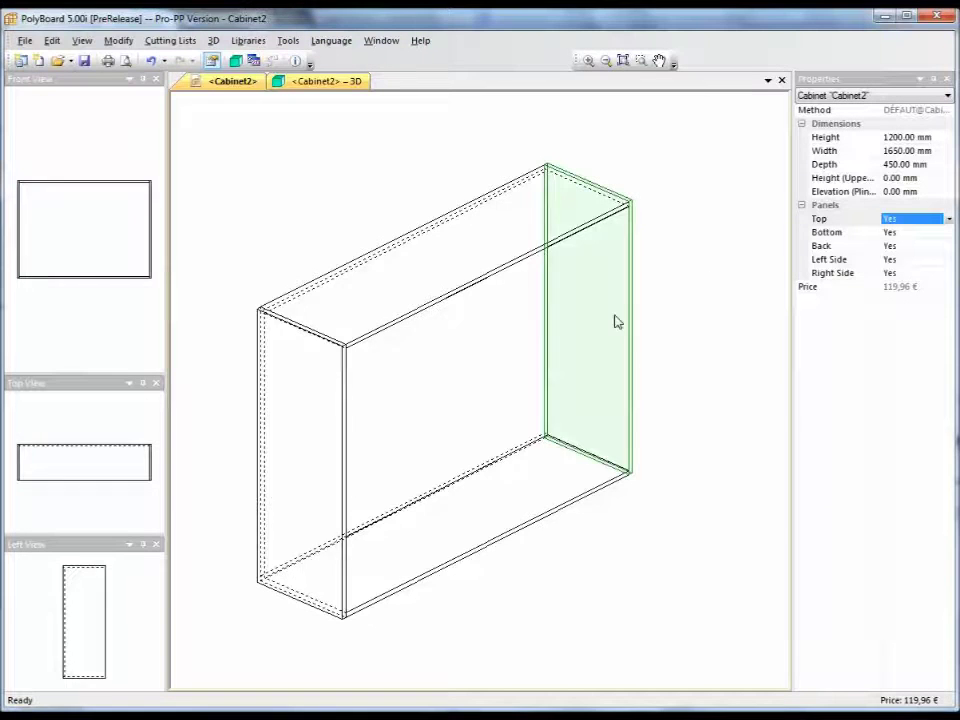
pyautogui.click(429, 372)
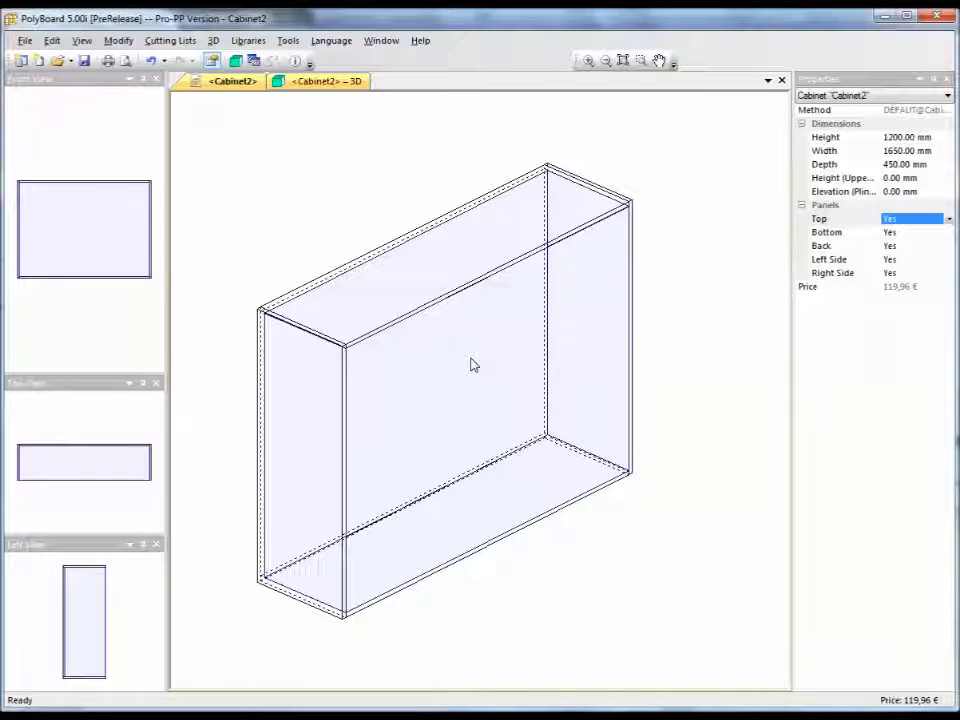
# Step: Select the interior zone, check its 1162 × 1612 × 431 mm size, and open its context menu
pyautogui.click(473, 365)
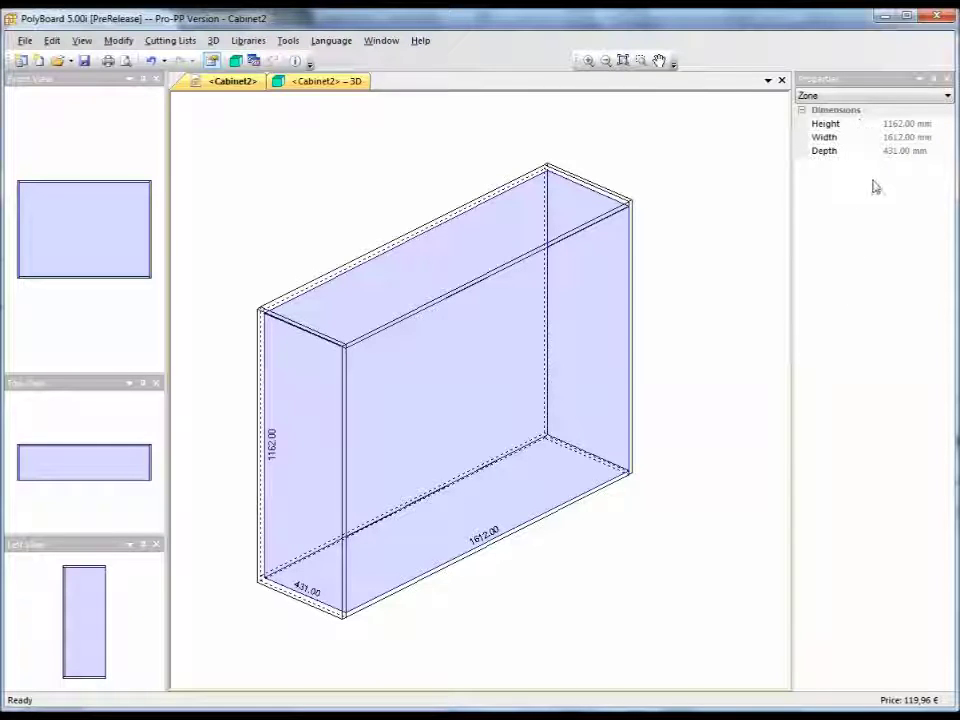
pyautogui.click(906, 137)
pyautogui.click(906, 124)
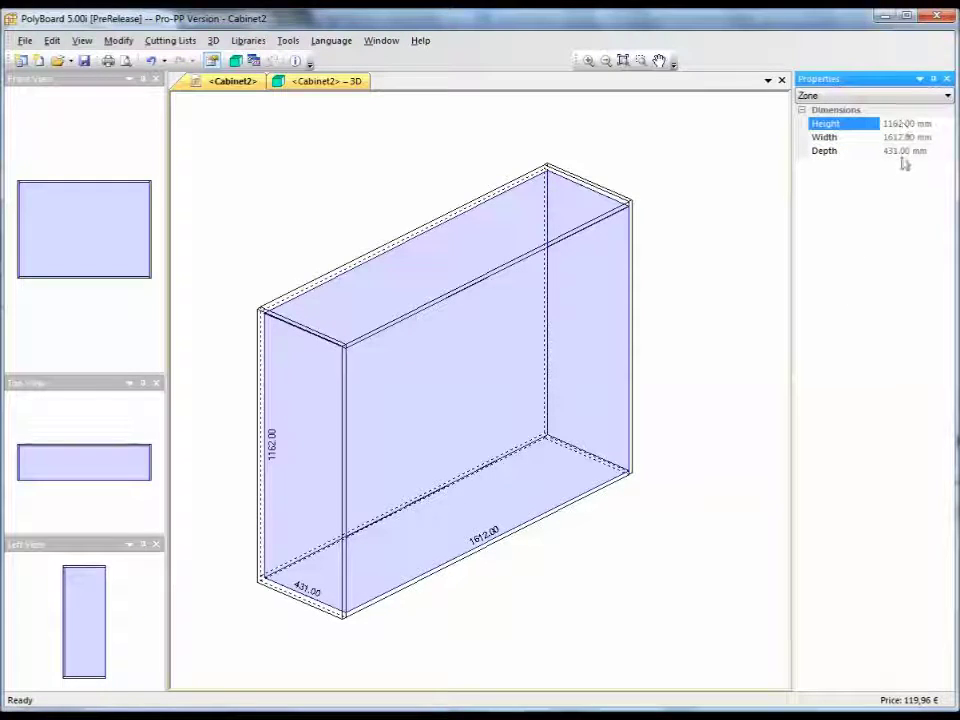
pyautogui.click(903, 152)
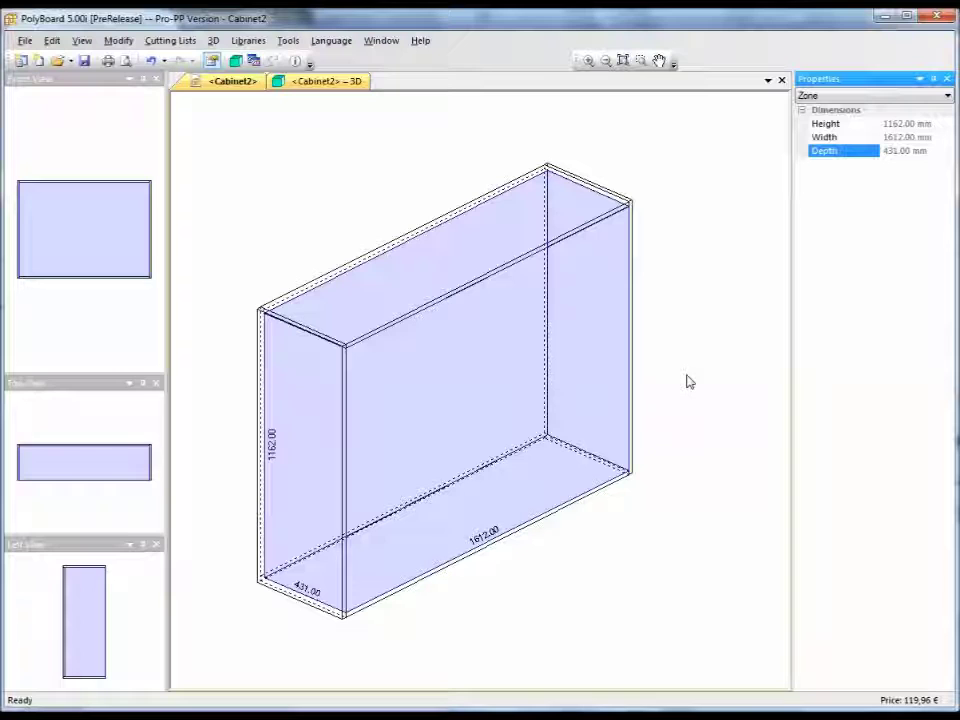
pyautogui.rightClick(470, 397)
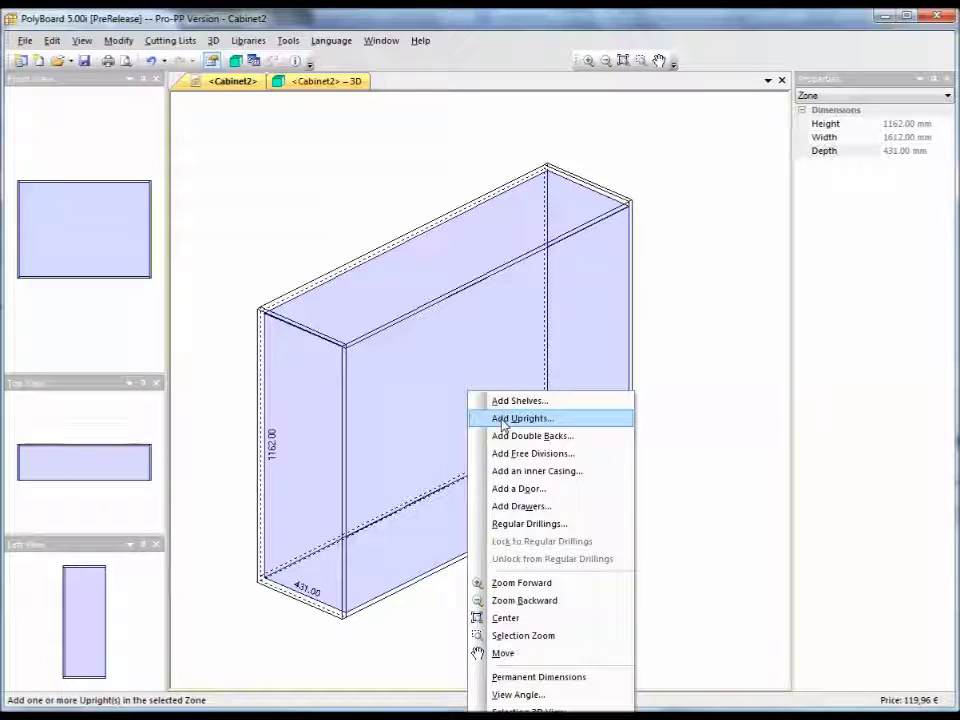
# Step: Add one upright 500 mm from the left using Modify > Add Uprights
pyautogui.rightClick(468, 352)
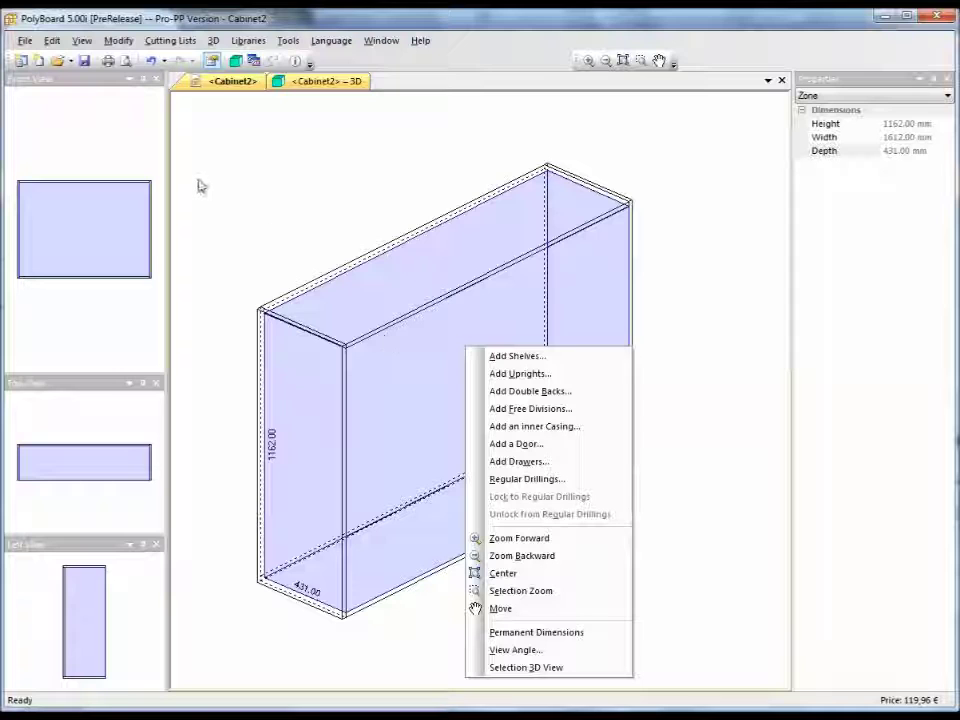
pyautogui.click(119, 42)
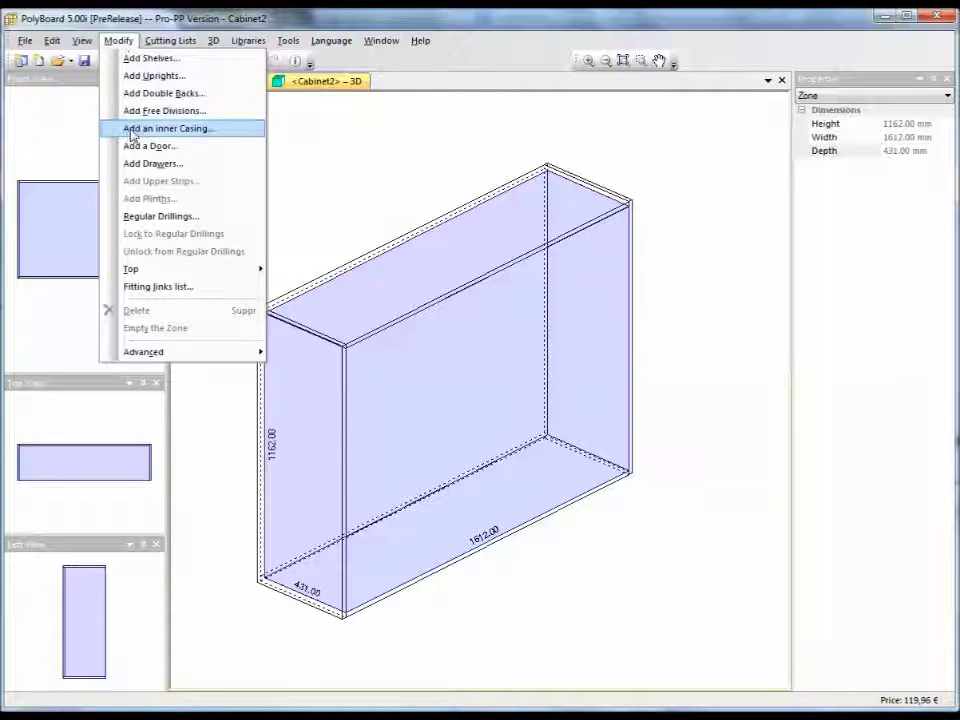
pyautogui.click(150, 76)
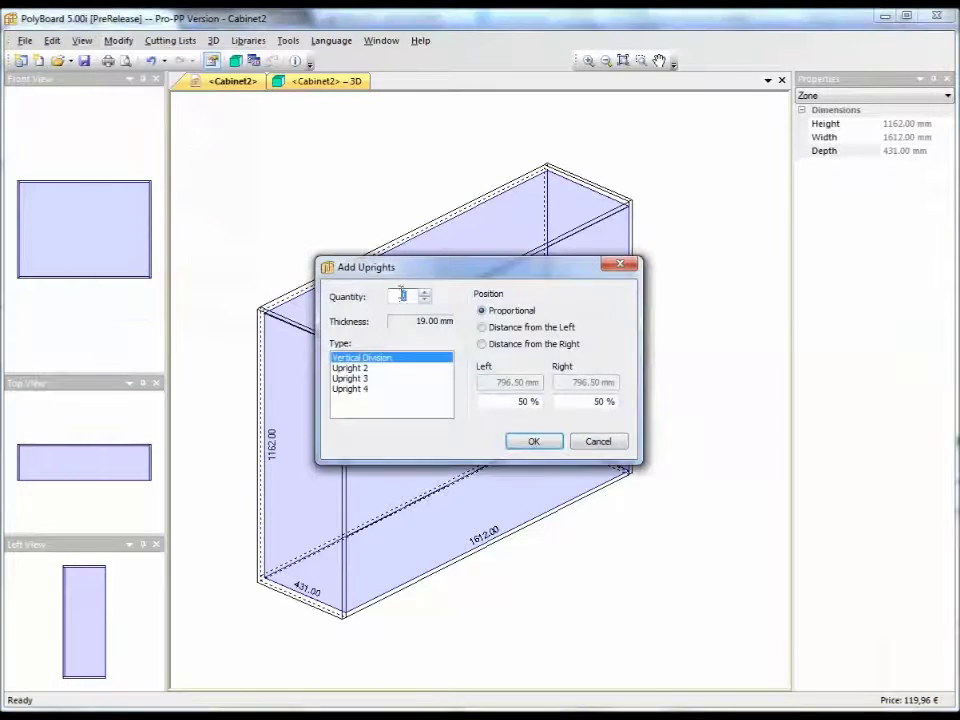
pyautogui.moveTo(479, 268); pyautogui.dragTo(810, 226)
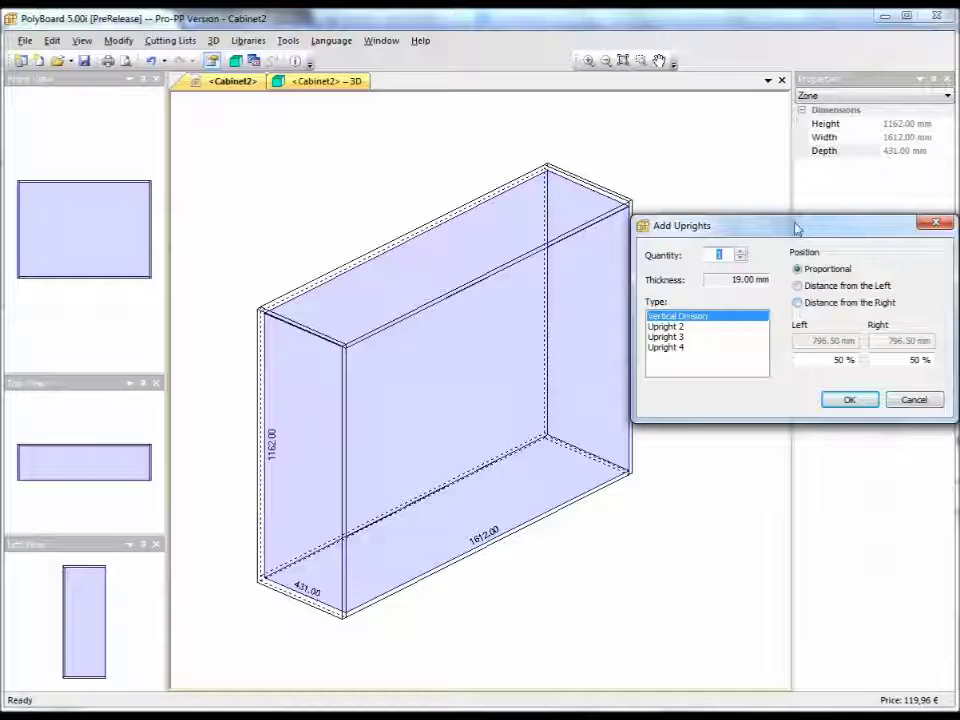
pyautogui.moveTo(801, 227); pyautogui.dragTo(777, 192)
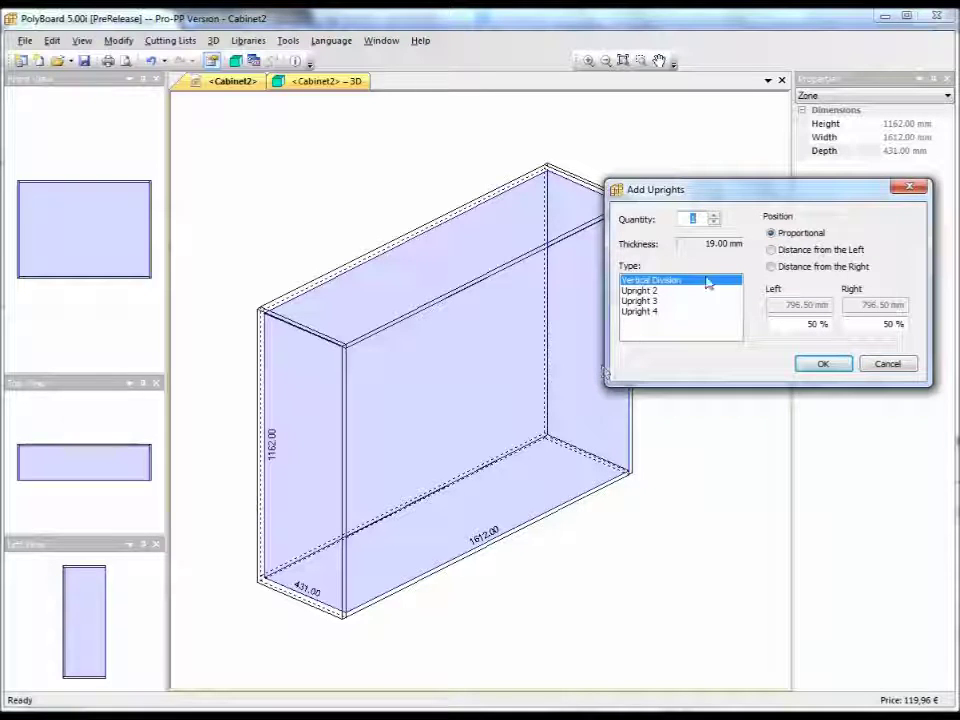
pyautogui.click(771, 250)
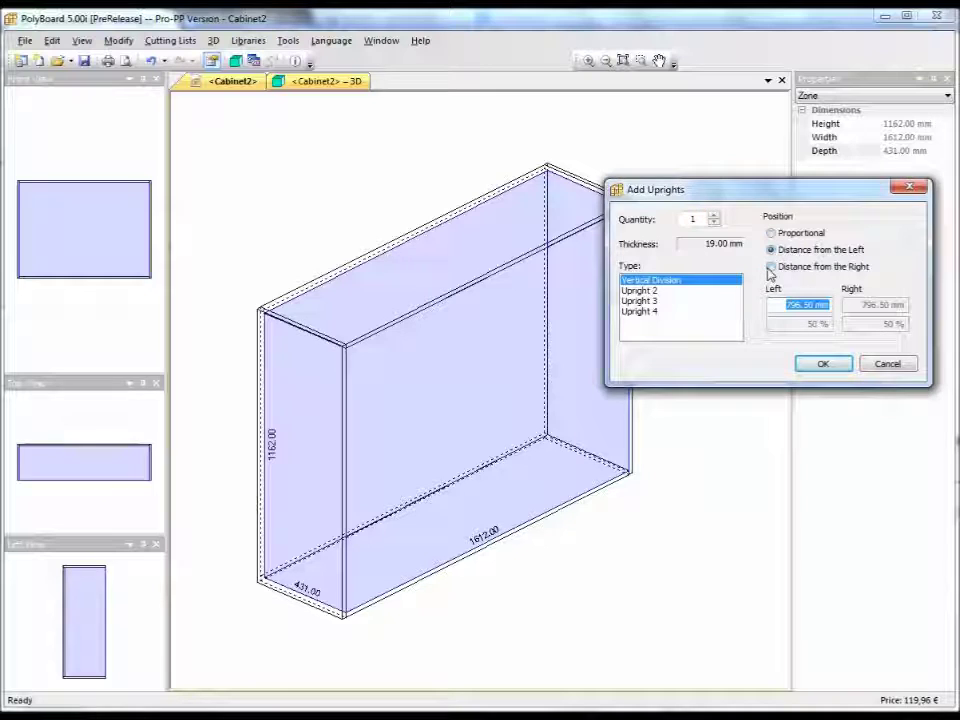
pyautogui.write('500')
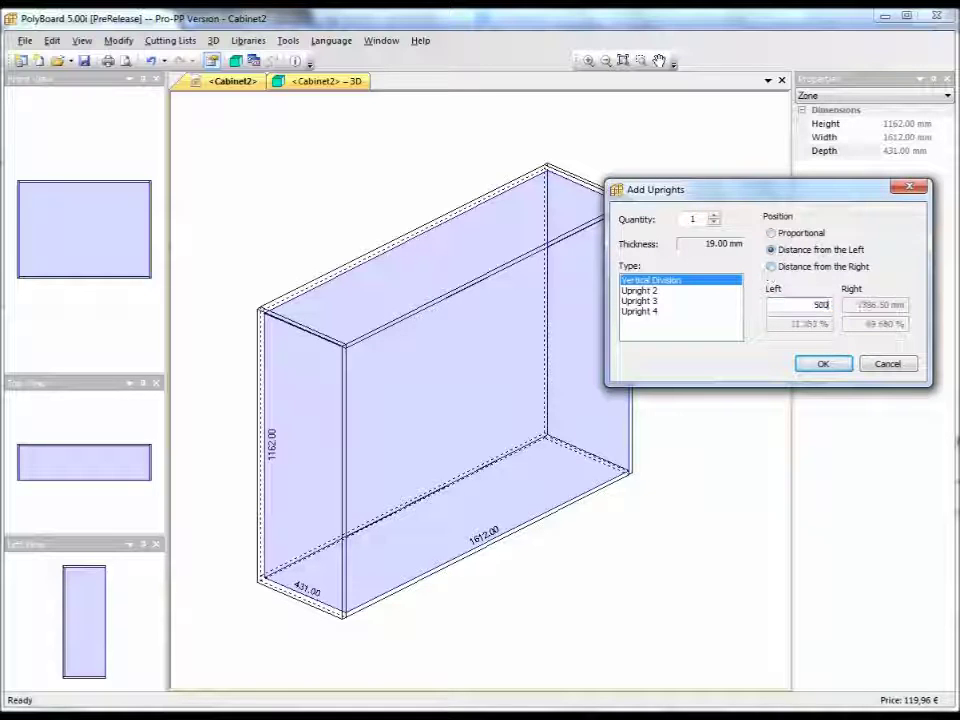
pyautogui.click(826, 364)
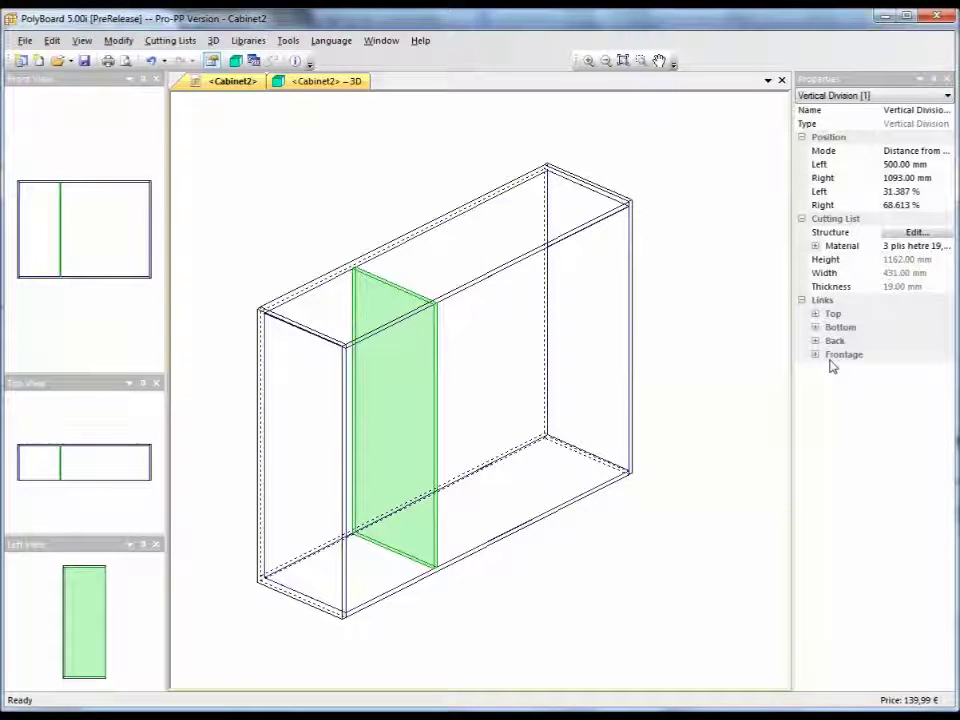
pyautogui.doubleClick(332, 81)
pyautogui.moveTo(486, 325); pyautogui.dragTo(769, 347)
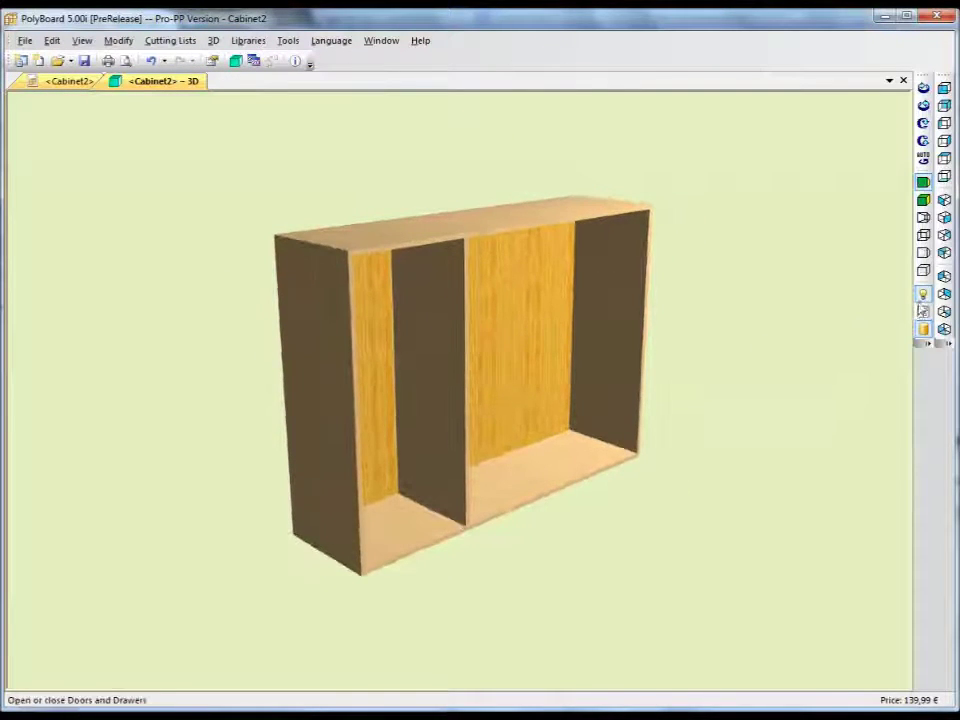
pyautogui.moveTo(510, 390); pyautogui.dragTo(438, 373)
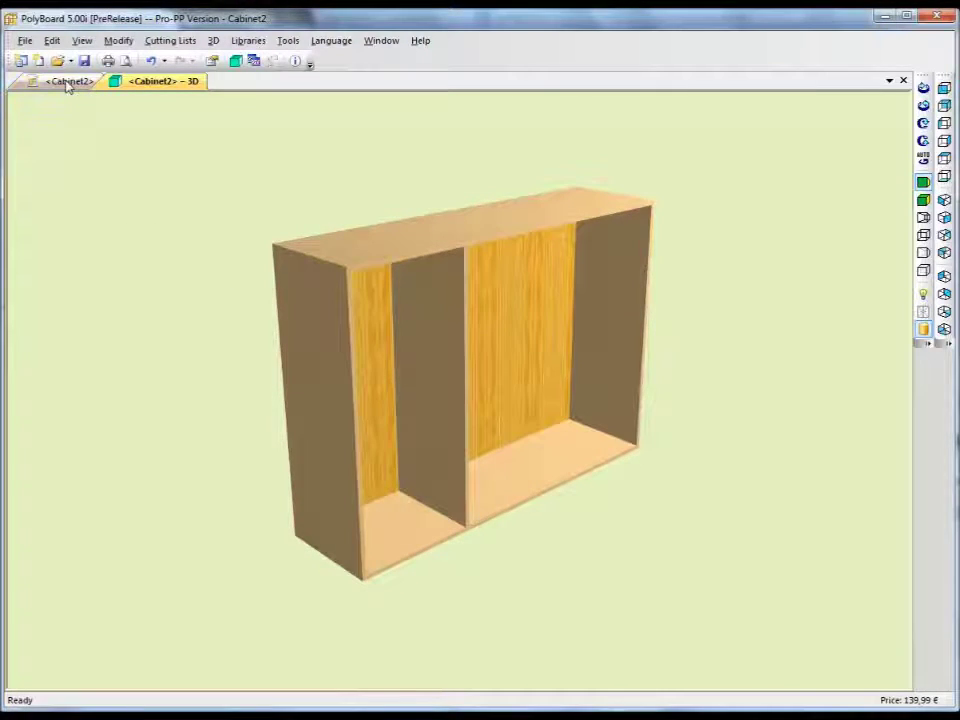
pyautogui.click(66, 83)
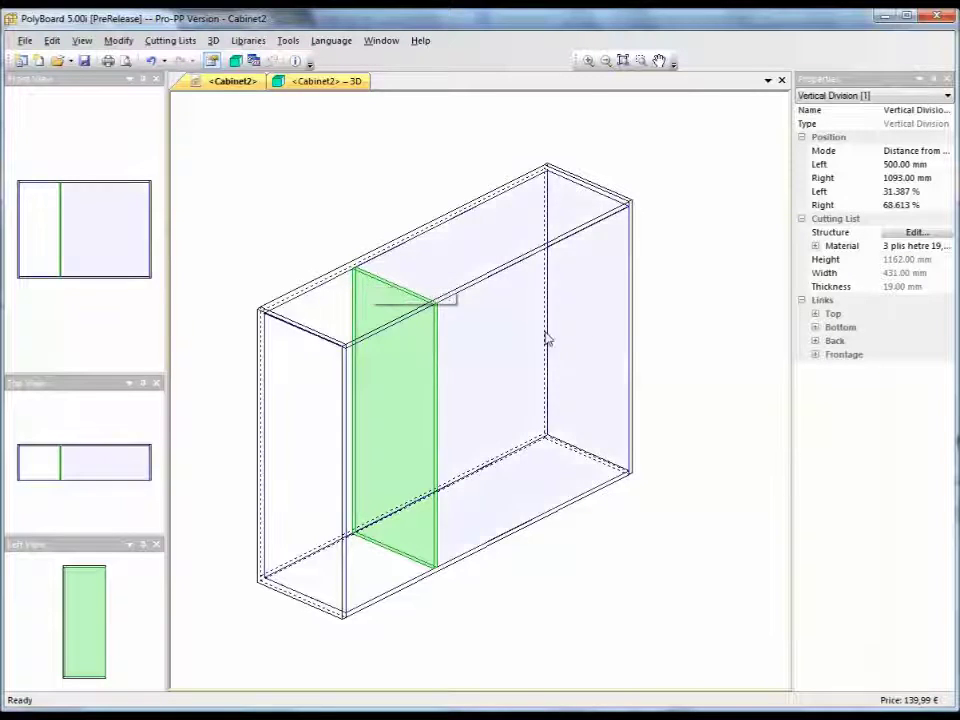
pyautogui.click(712, 329)
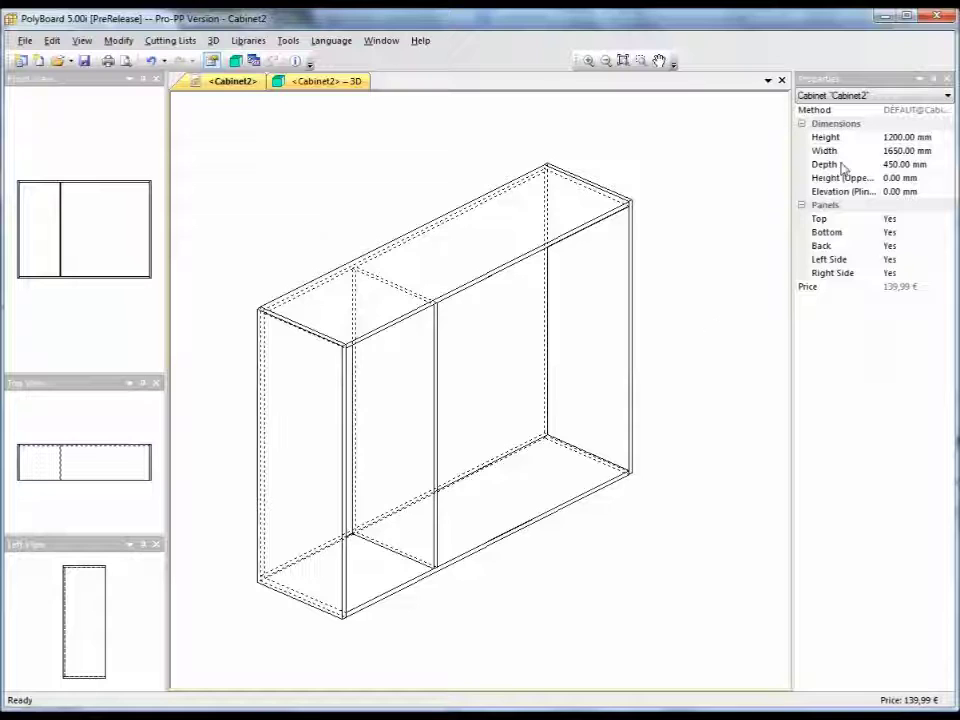
pyautogui.click(845, 123)
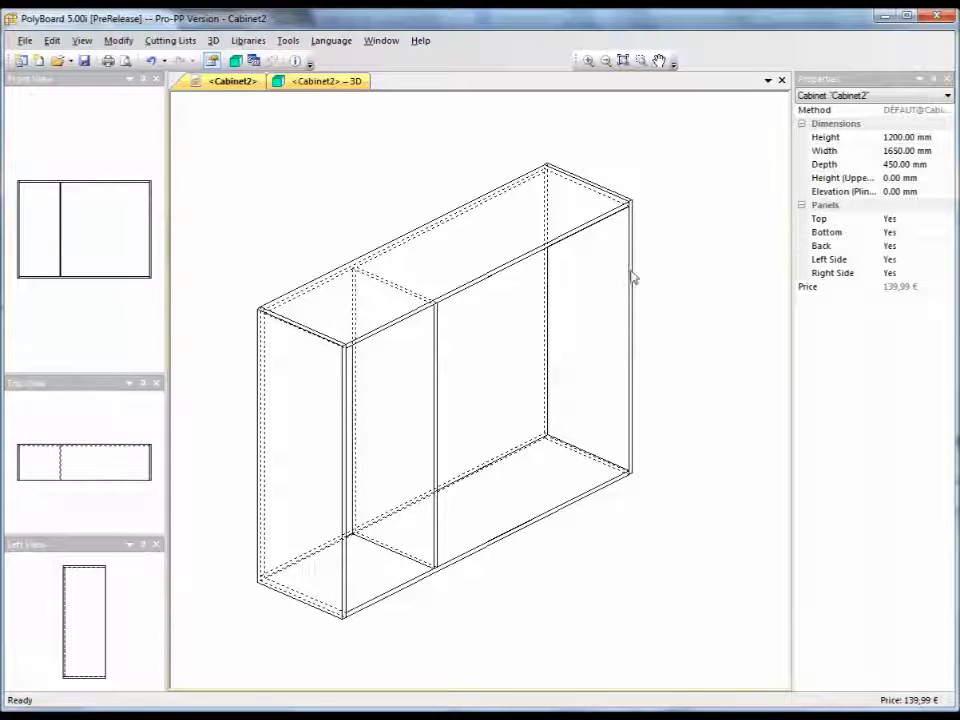
pyautogui.click(499, 337)
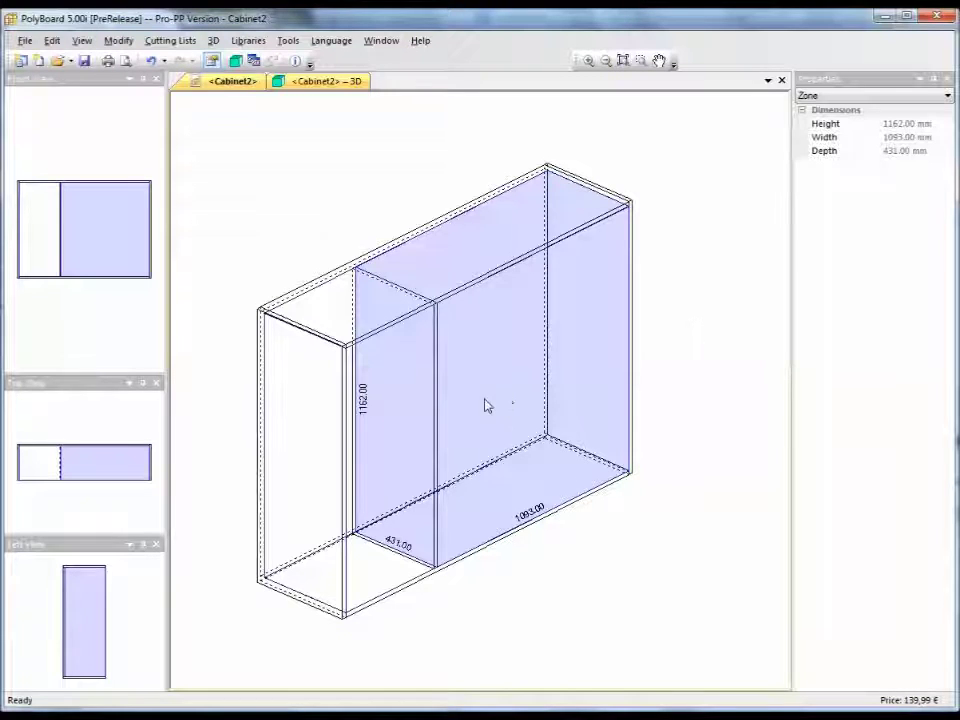
pyautogui.click(307, 425)
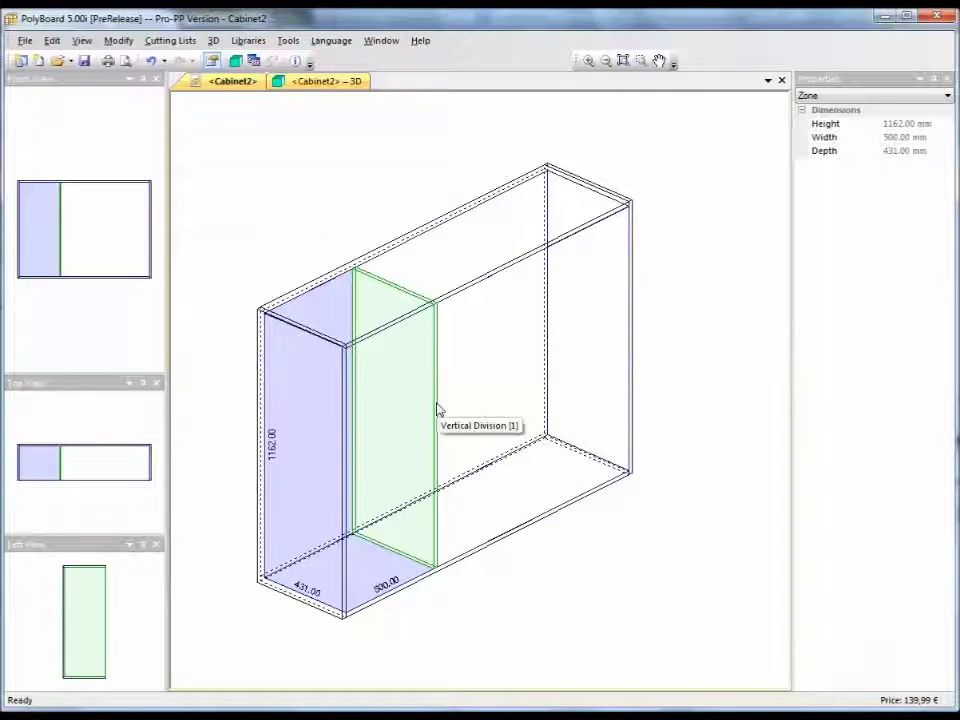
pyautogui.click(437, 349)
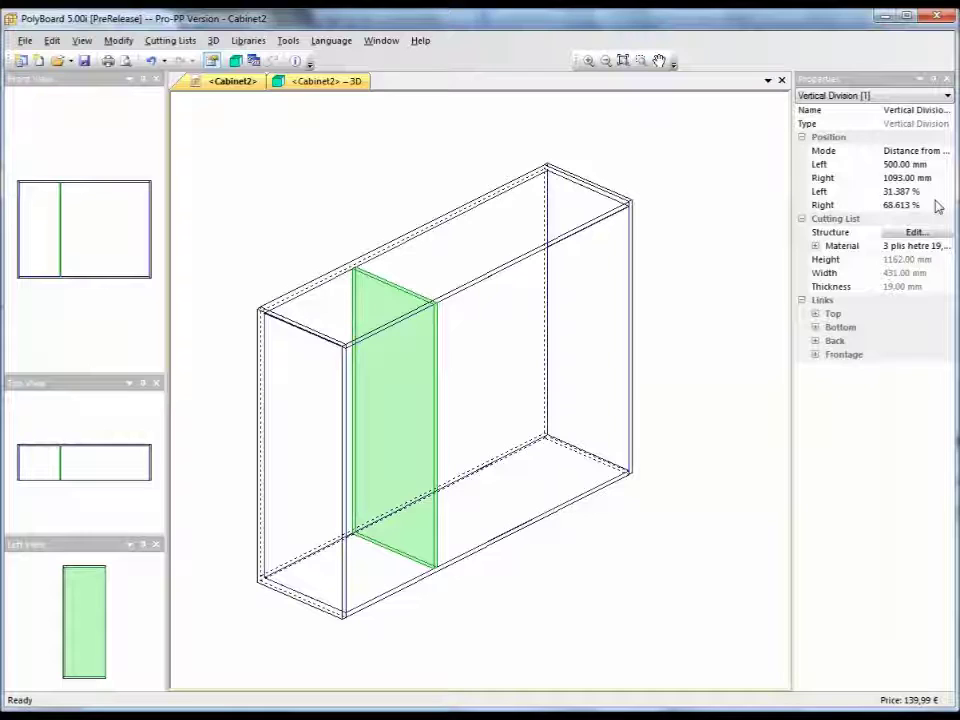
pyautogui.click(928, 166)
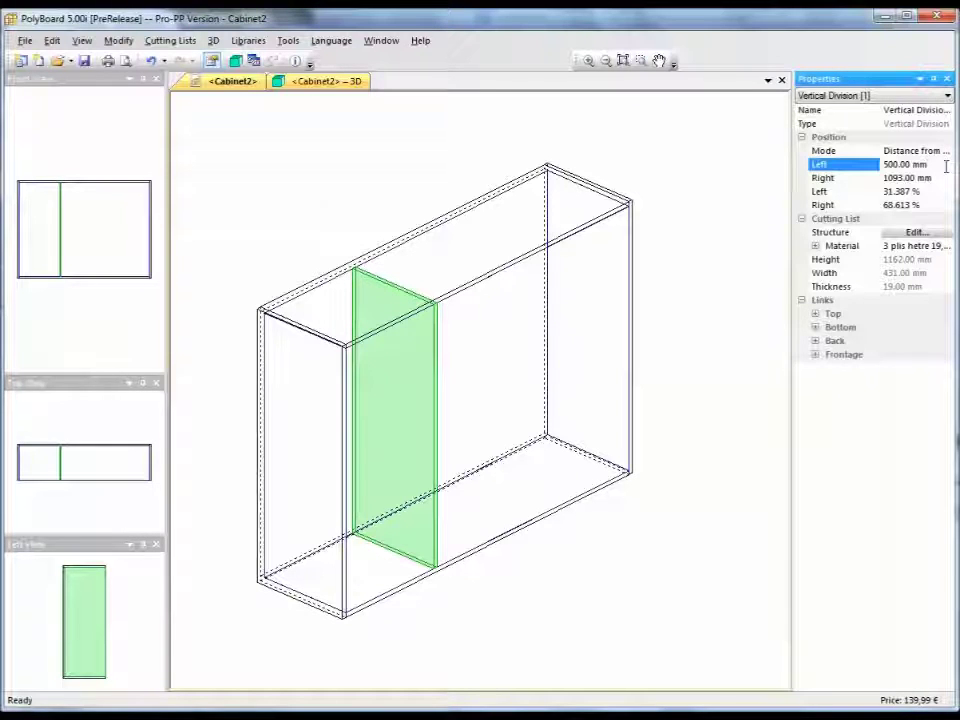
# Step: Set the upright's left distance to 600 and right distance to 800 mm, then check the right compartment
pyautogui.click(945, 166)
pyautogui.write('600')
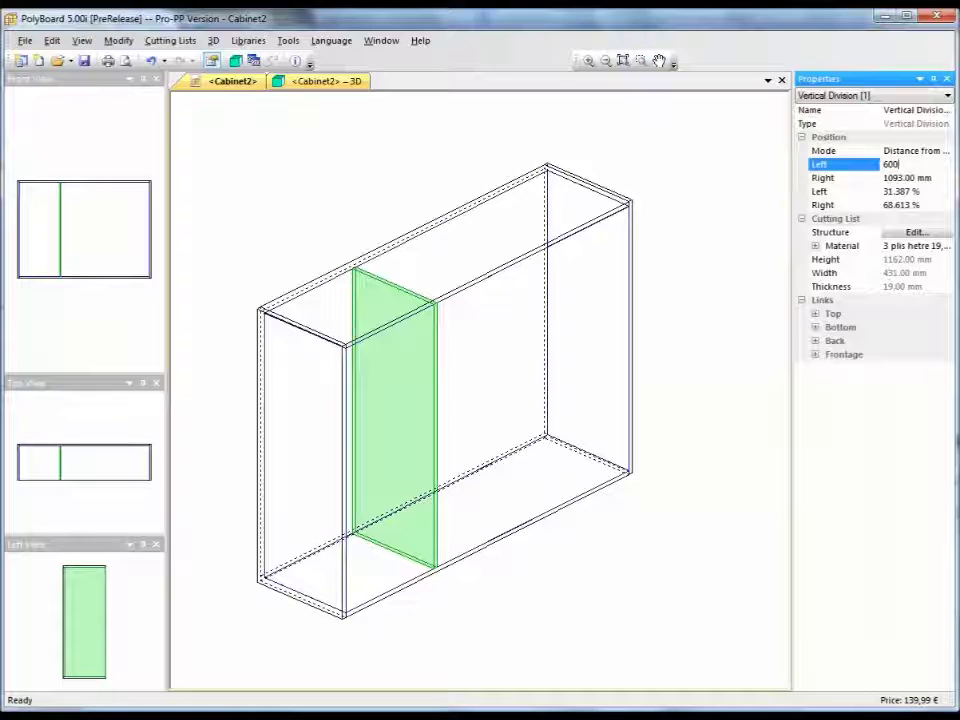
pyautogui.press('Return')
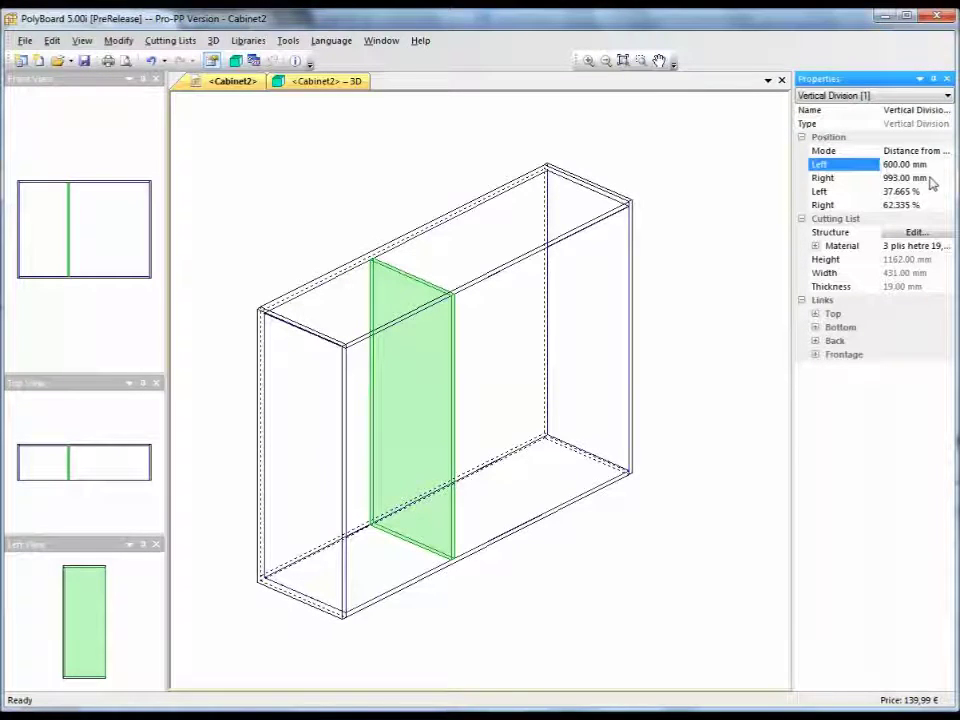
pyautogui.click(891, 178)
pyautogui.click(891, 178)
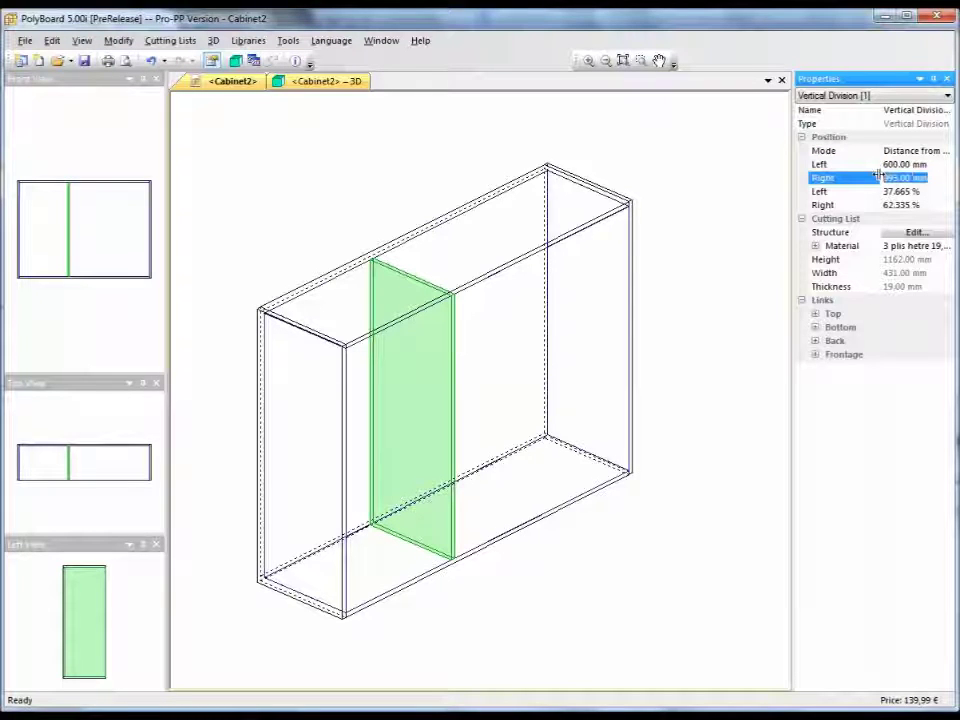
pyautogui.write('800')
pyautogui.press('Return')
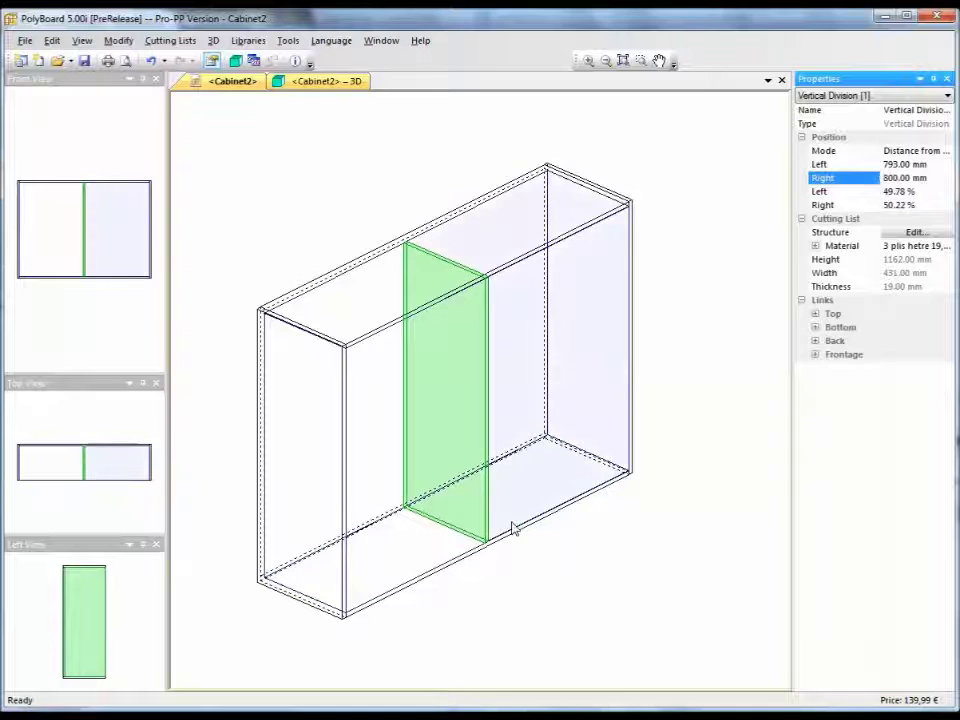
pyautogui.click(542, 508)
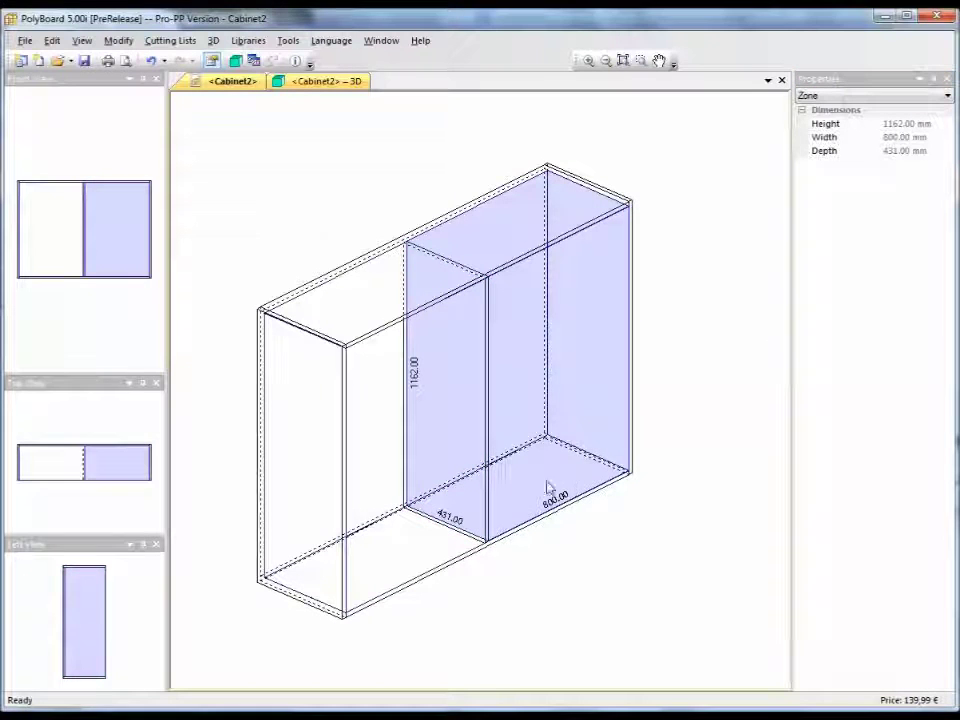
pyautogui.click(490, 477)
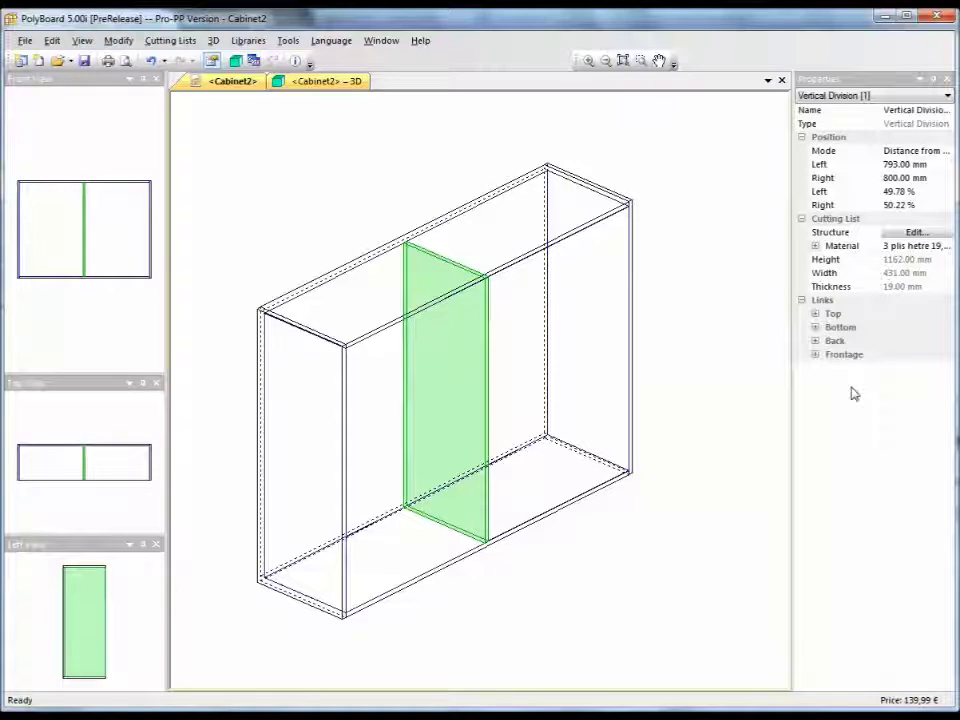
# Step: Expand the upright's top link settings, then deselect to show Cabinet2's overall properties
pyautogui.click(815, 314)
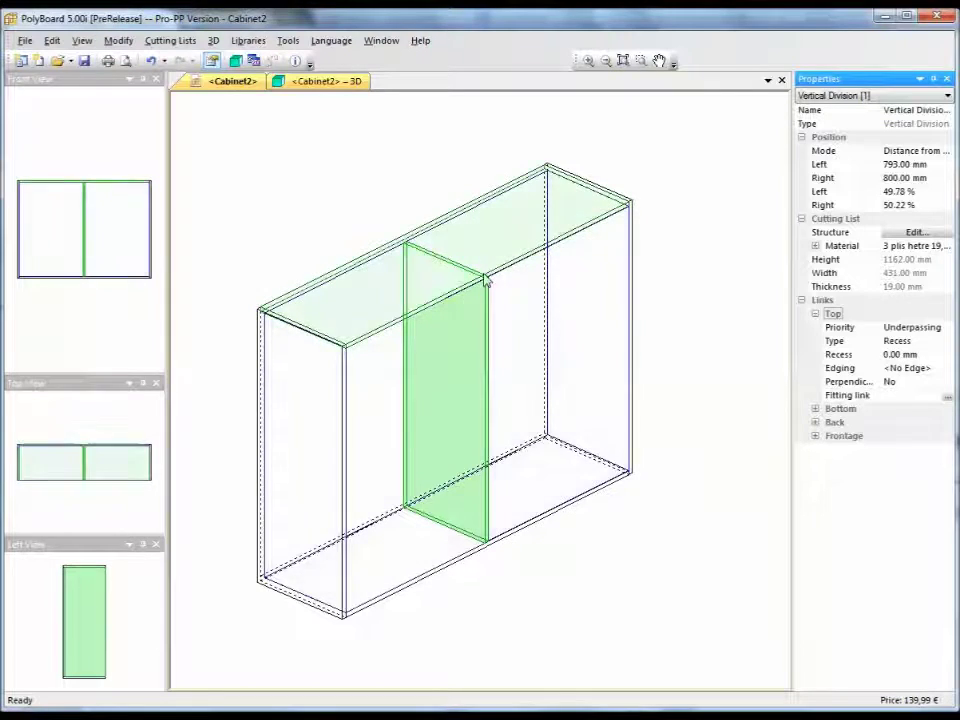
pyautogui.click(679, 278)
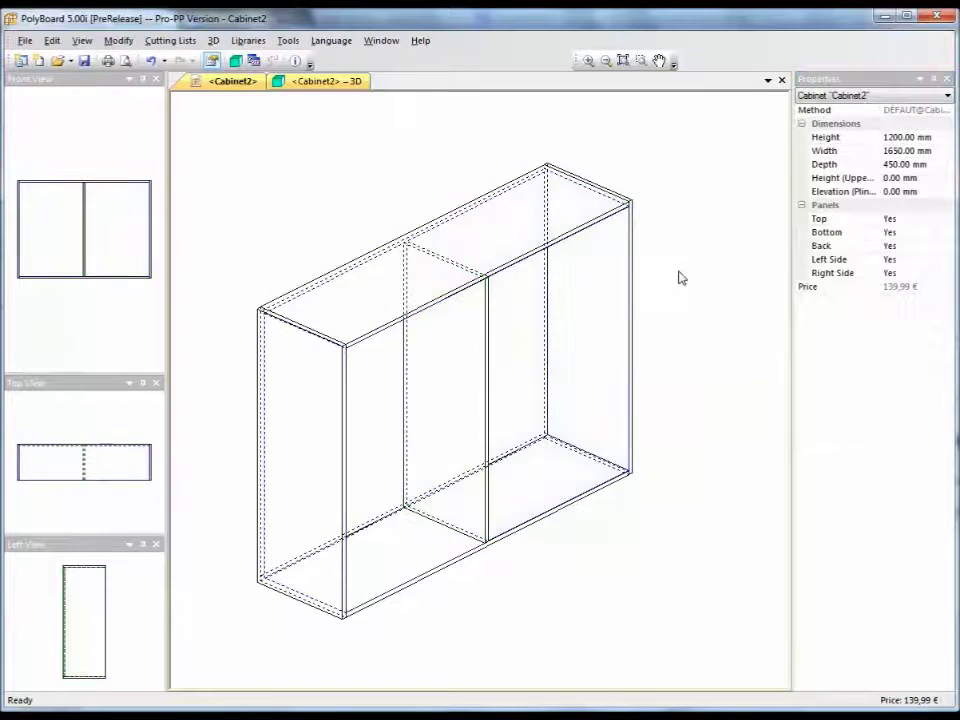
# Step: On the upright's top link, try Overpassing priority, then restore Underpassing
pyautogui.scroll(5, 482, 275)
pyautogui.click(534, 343)
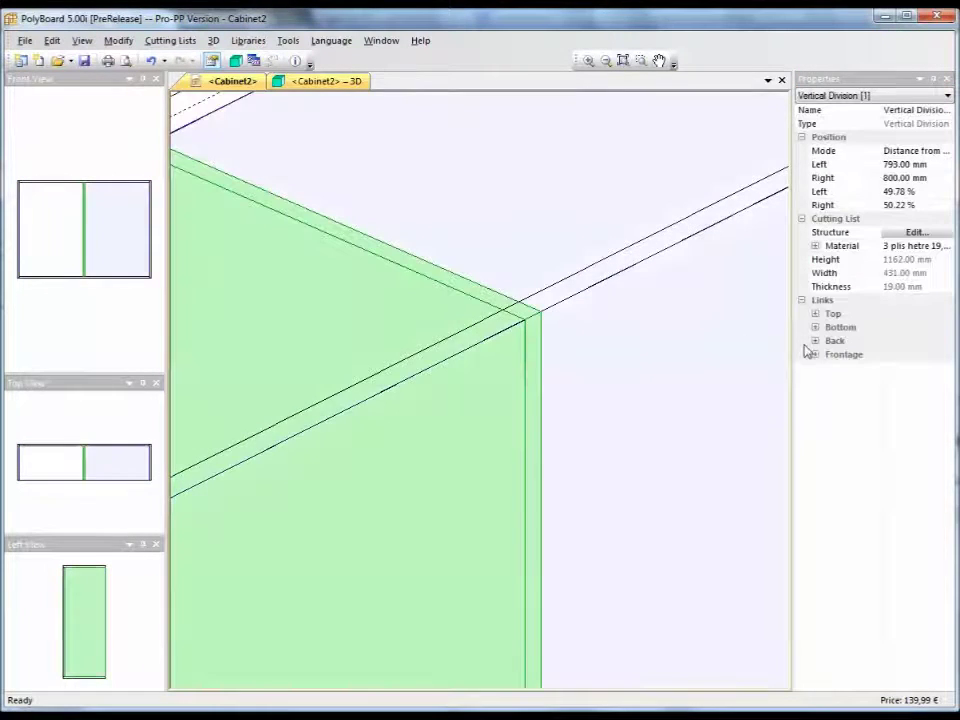
pyautogui.click(815, 314)
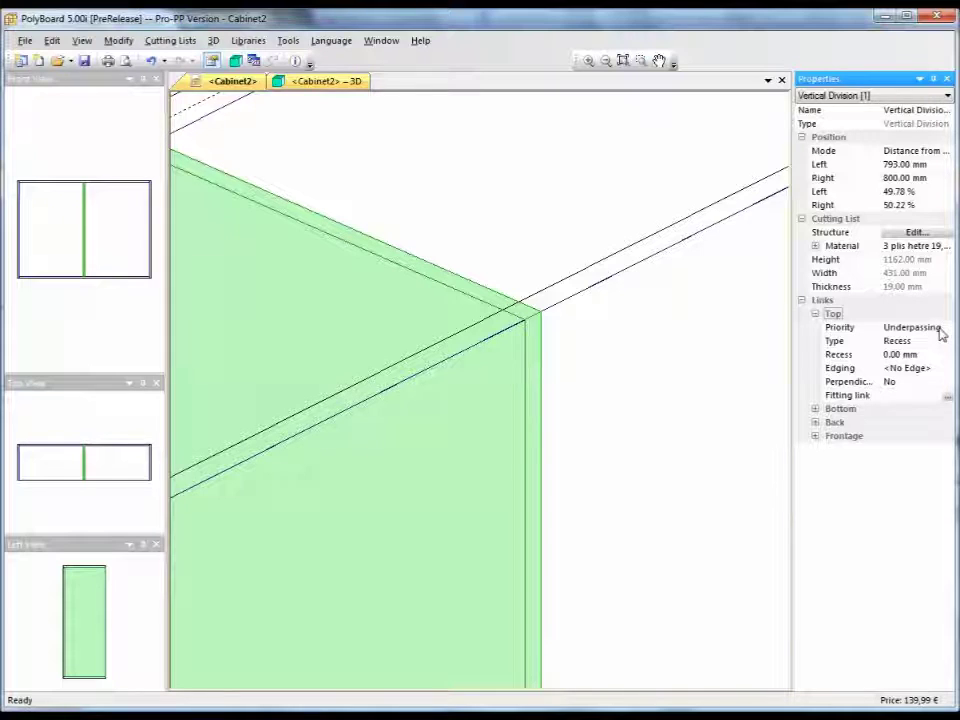
pyautogui.click(940, 329)
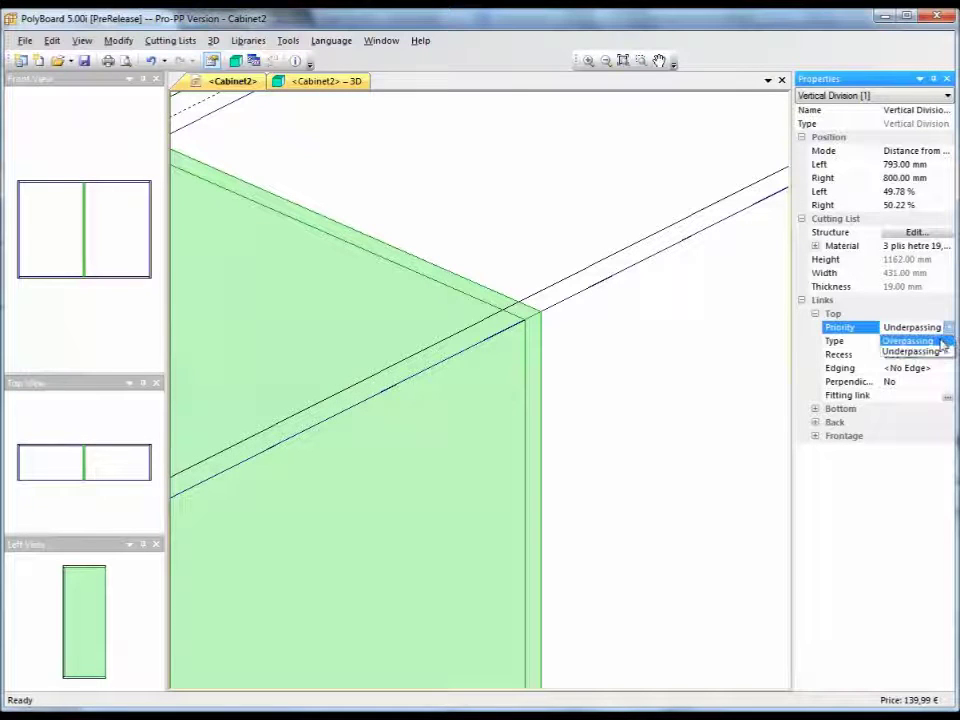
pyautogui.click(940, 344)
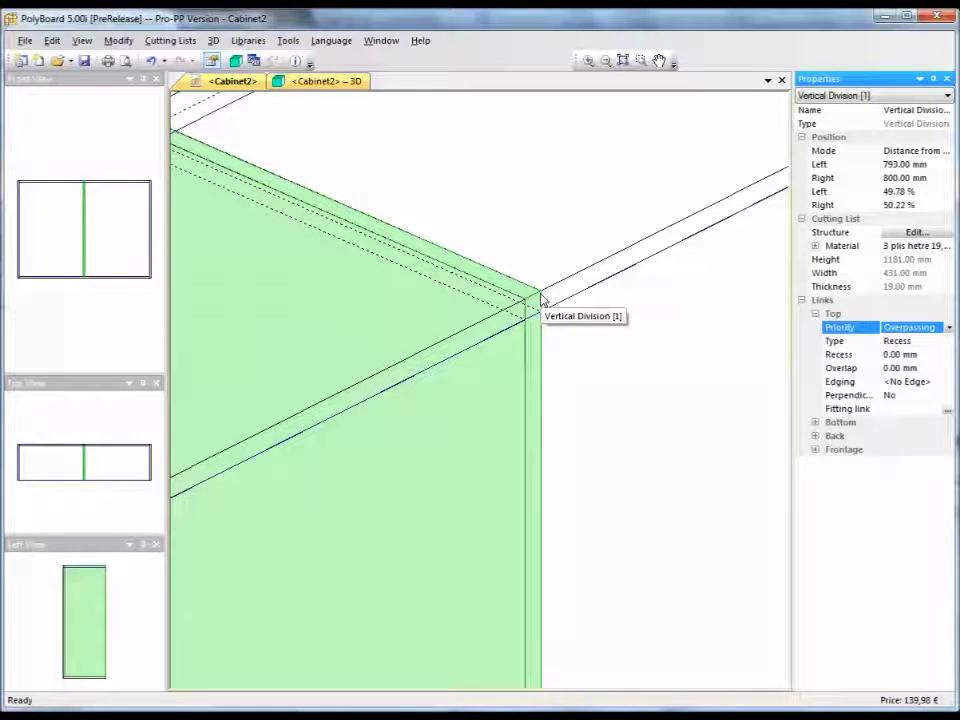
pyautogui.click(949, 328)
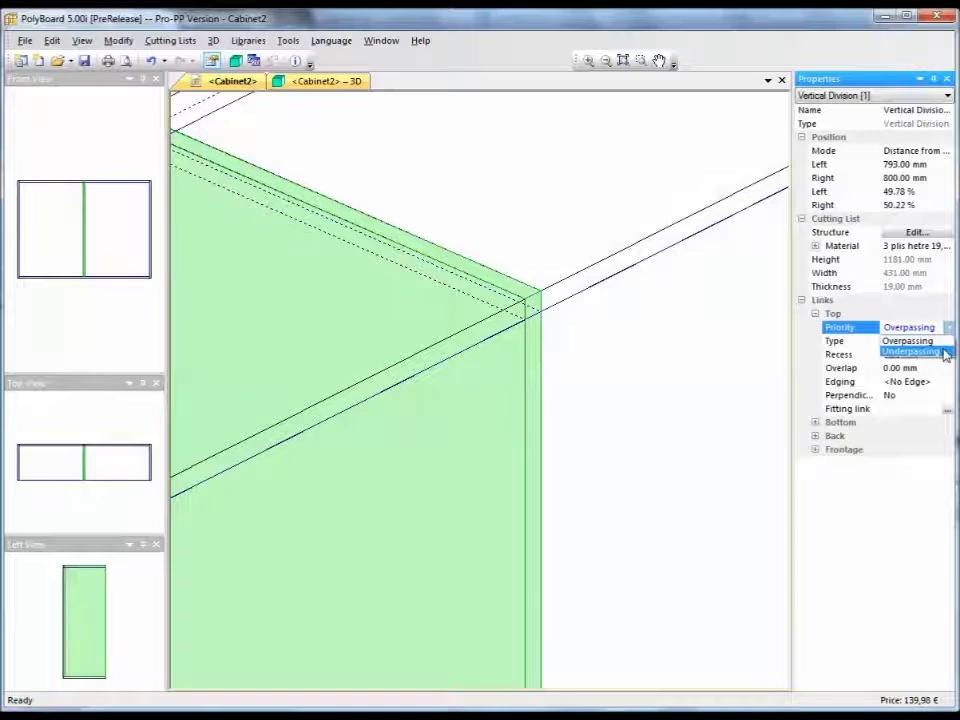
pyautogui.click(946, 352)
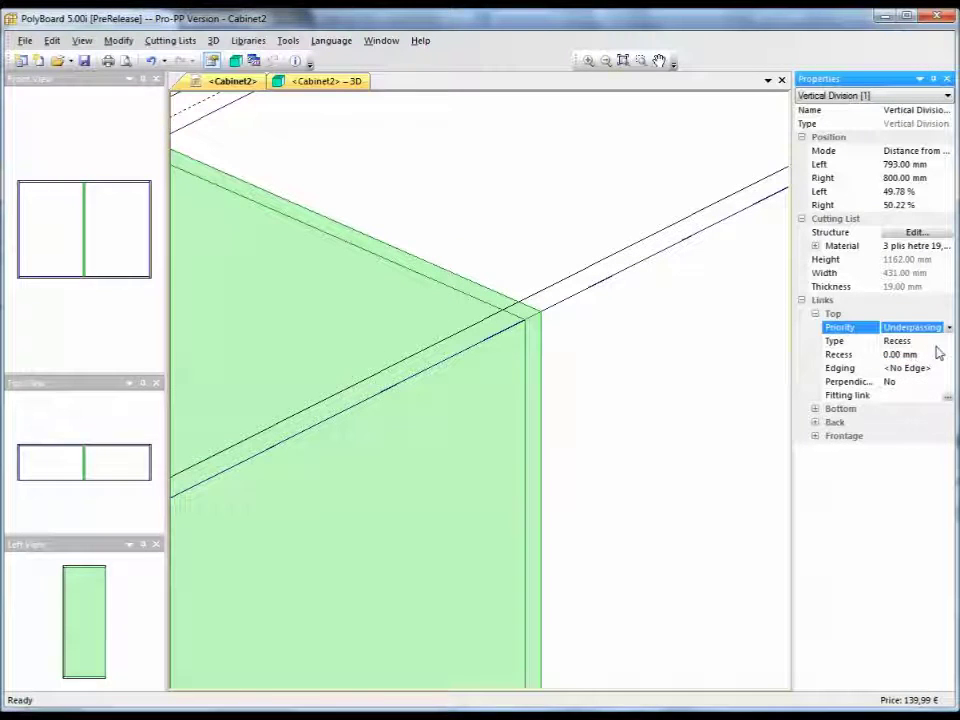
pyautogui.click(937, 345)
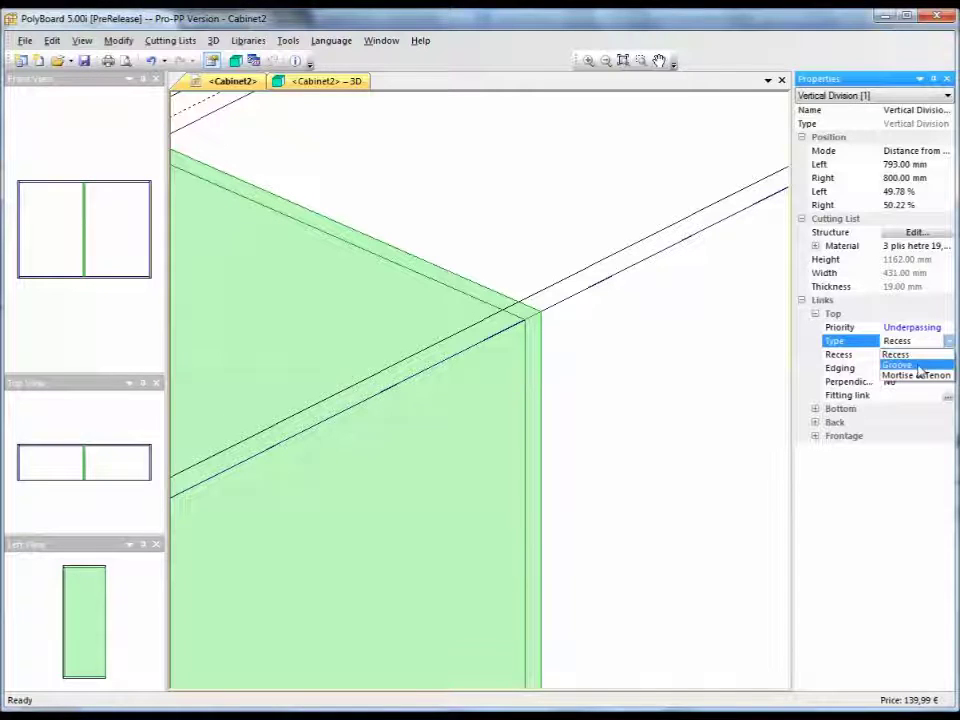
# Step: Set the upright's top joint to Groove with 10 mm depth, leaving edging unchanged
pyautogui.click(919, 366)
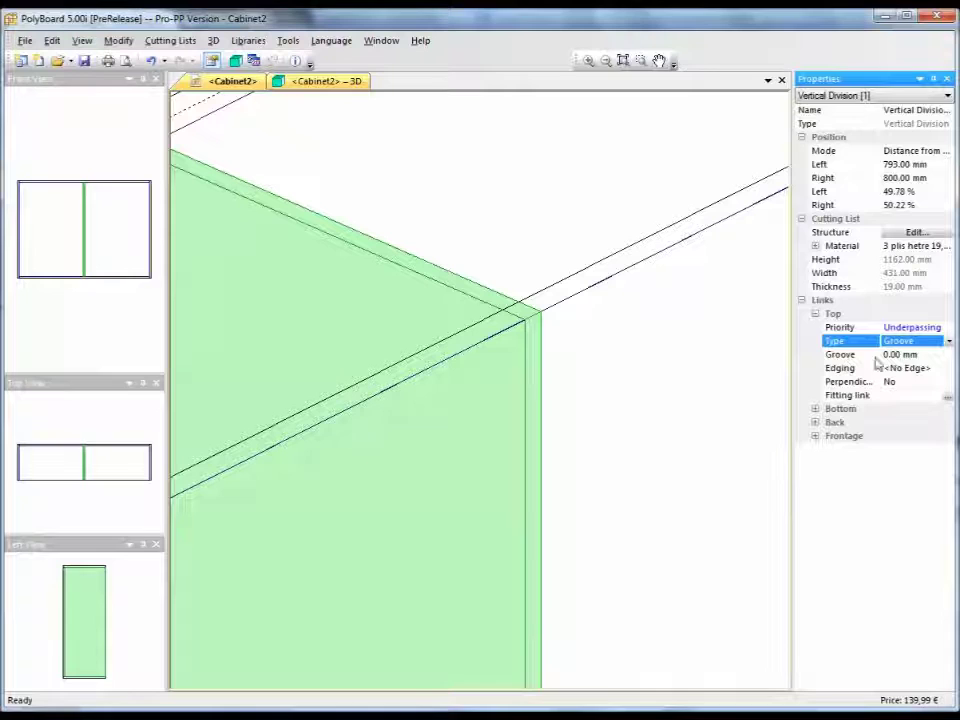
pyautogui.moveTo(922, 355); pyautogui.dragTo(883, 357)
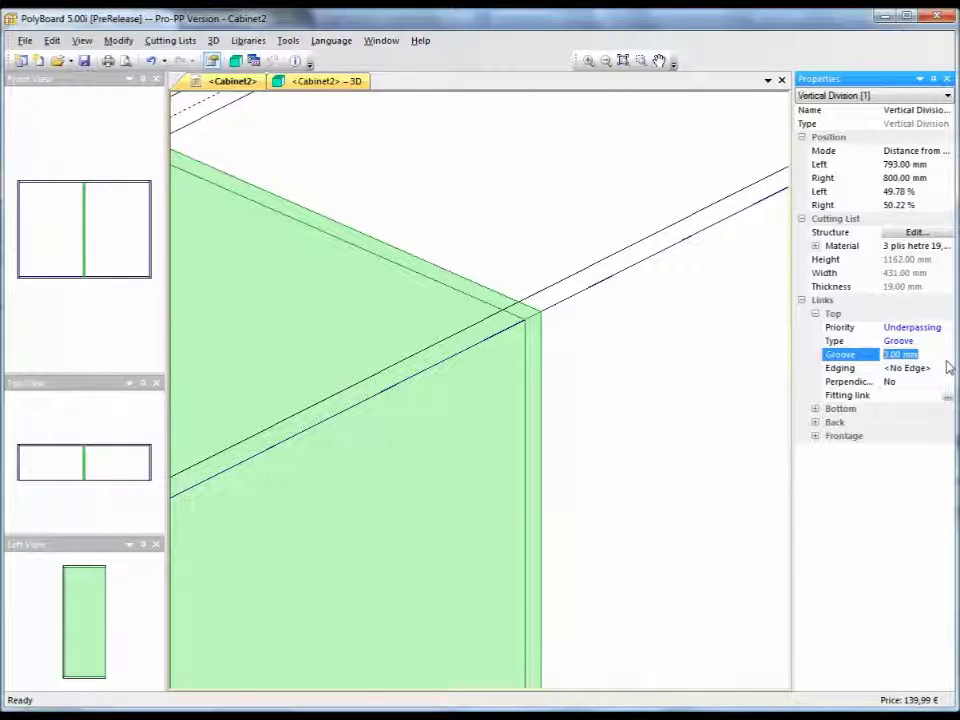
pyautogui.write('10')
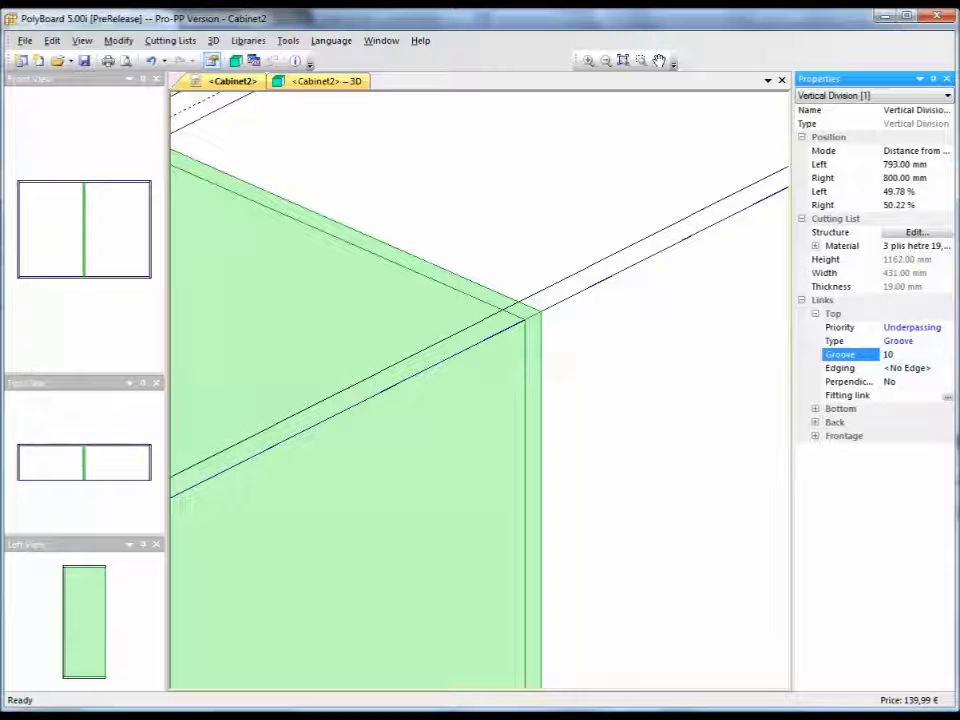
pyautogui.click(937, 369)
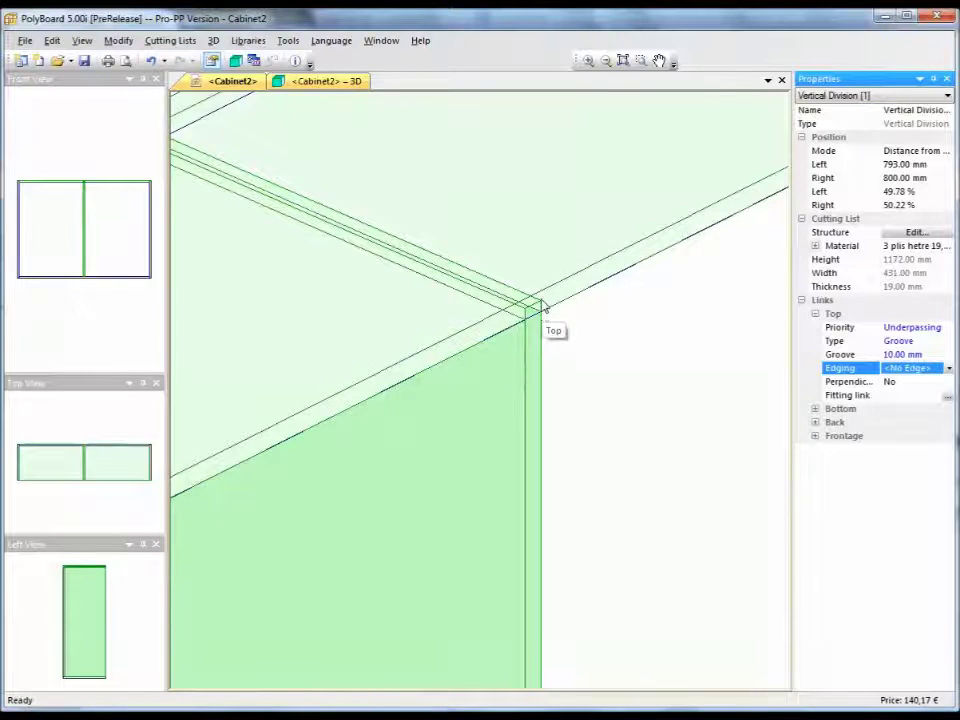
pyautogui.click(948, 369)
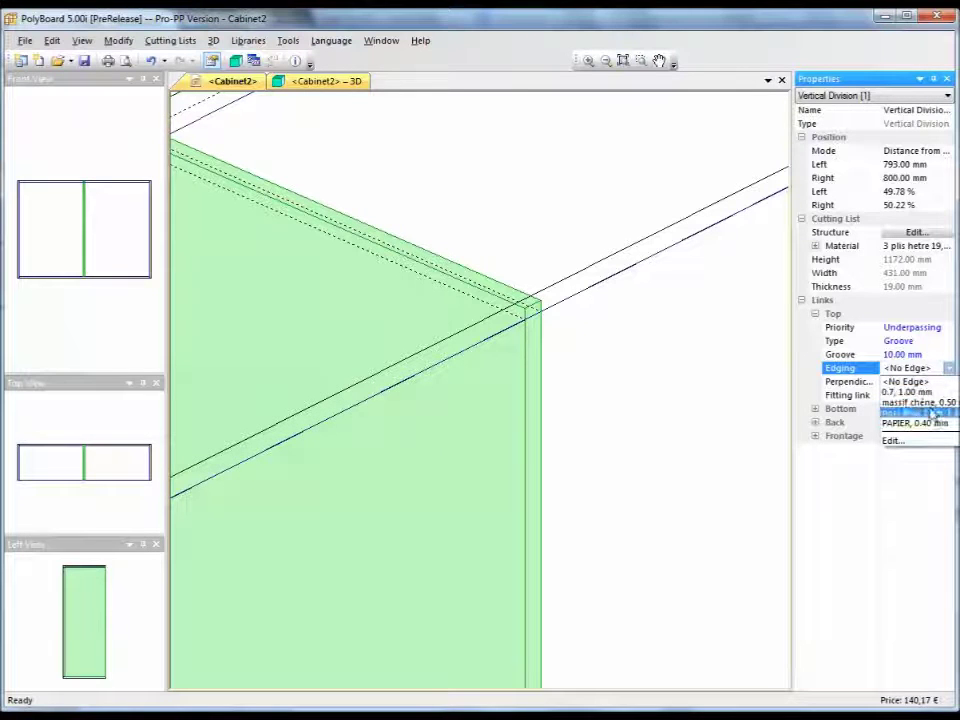
pyautogui.click(846, 385)
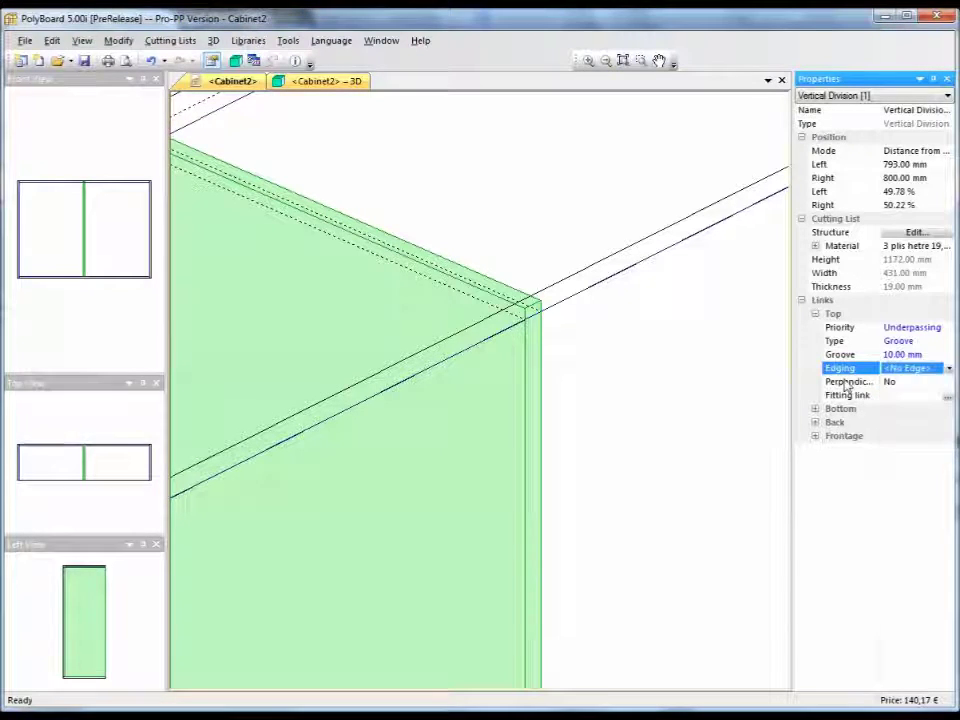
pyautogui.click(948, 398)
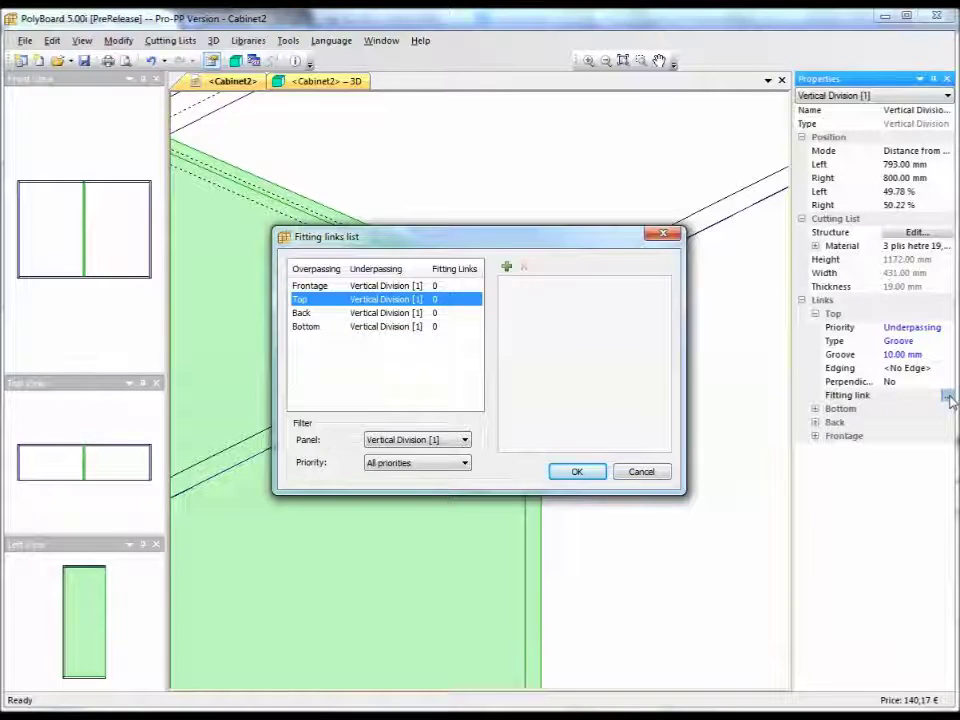
pyautogui.click(578, 472)
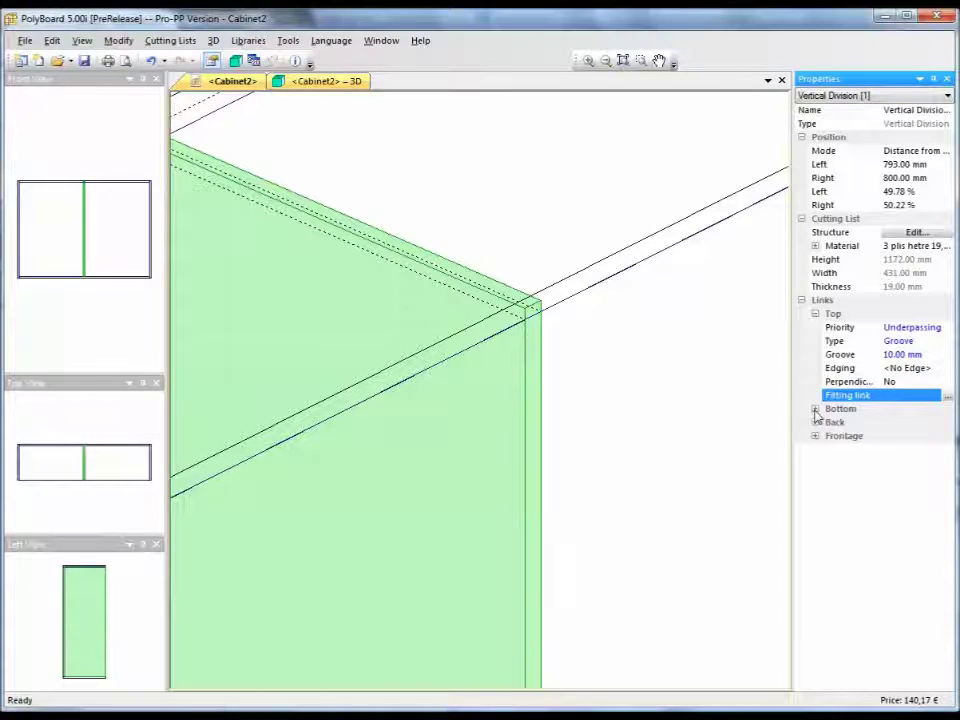
# Step: Switch the middle division's top joint type from groove back to Recess
pyautogui.click(935, 354)
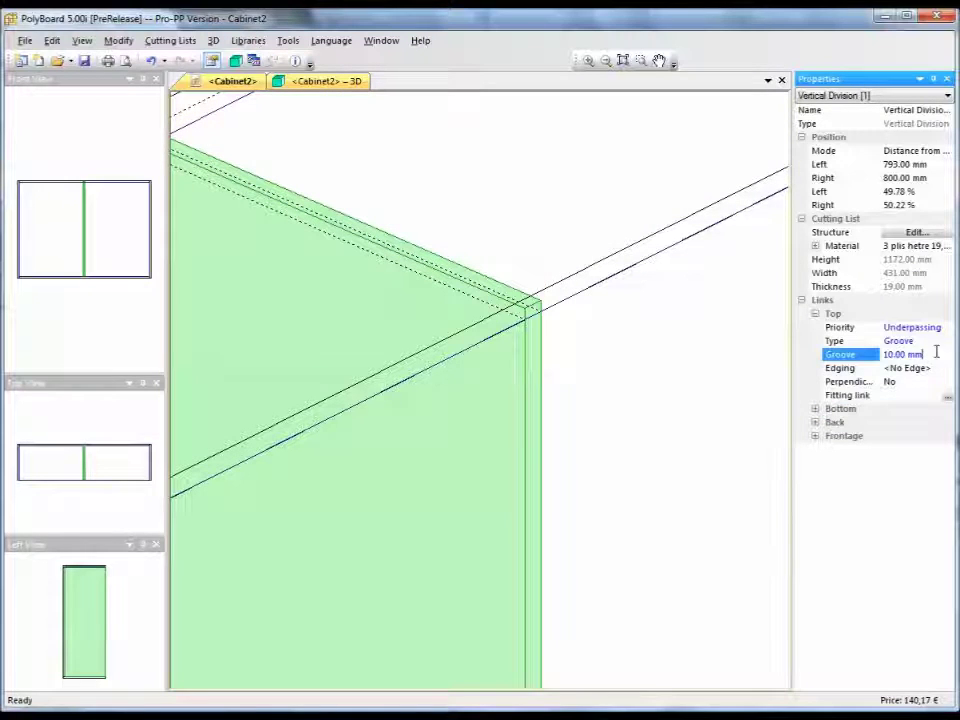
pyautogui.hotkey('ctrl', 'a')
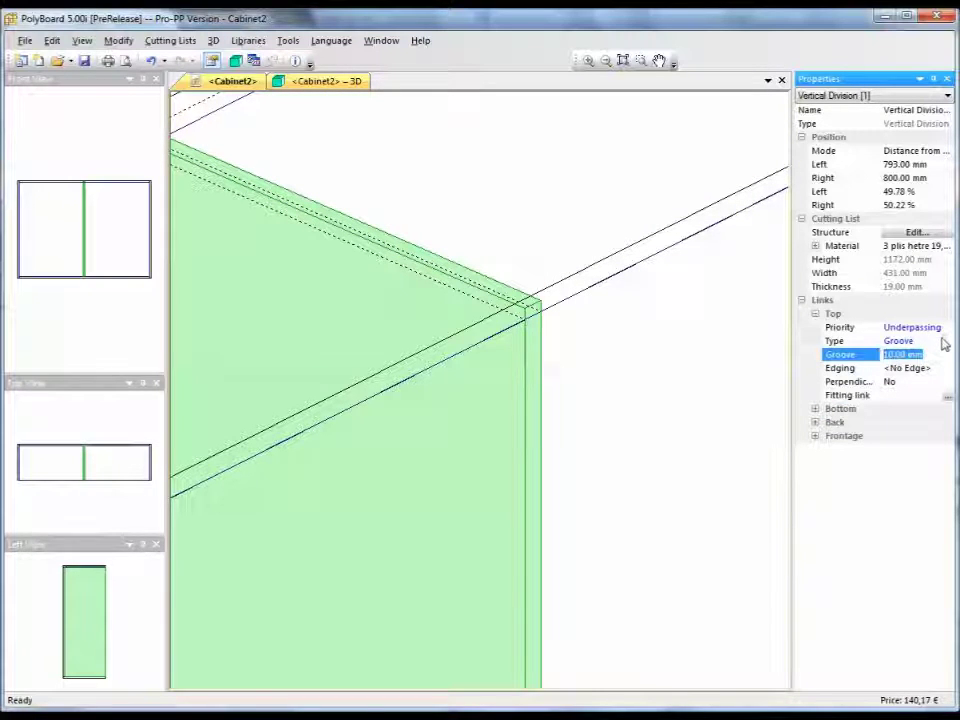
pyautogui.click(944, 341)
pyautogui.click(932, 364)
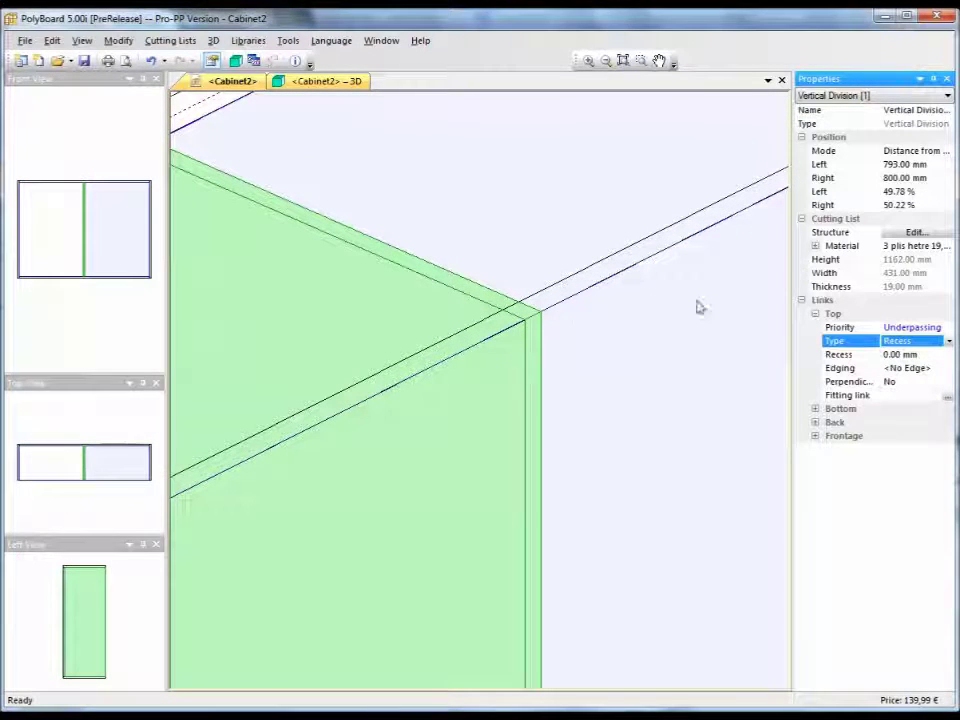
# Step: Try recess depths of 20, 0 and -10 mm, then settle on 0 mm
pyautogui.click(886, 356)
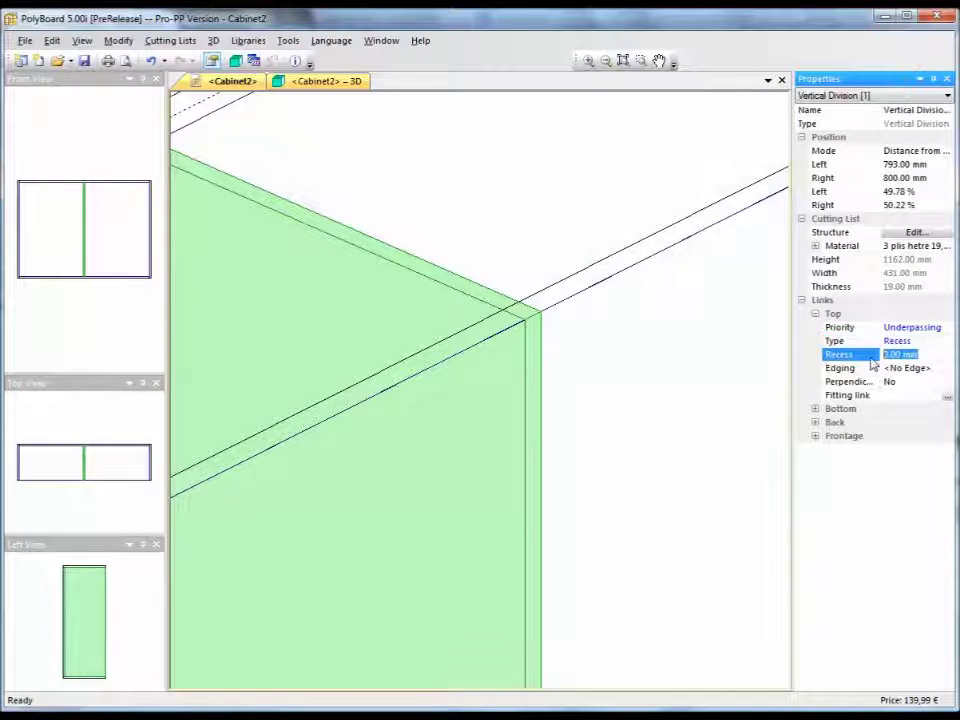
pyautogui.write('20')
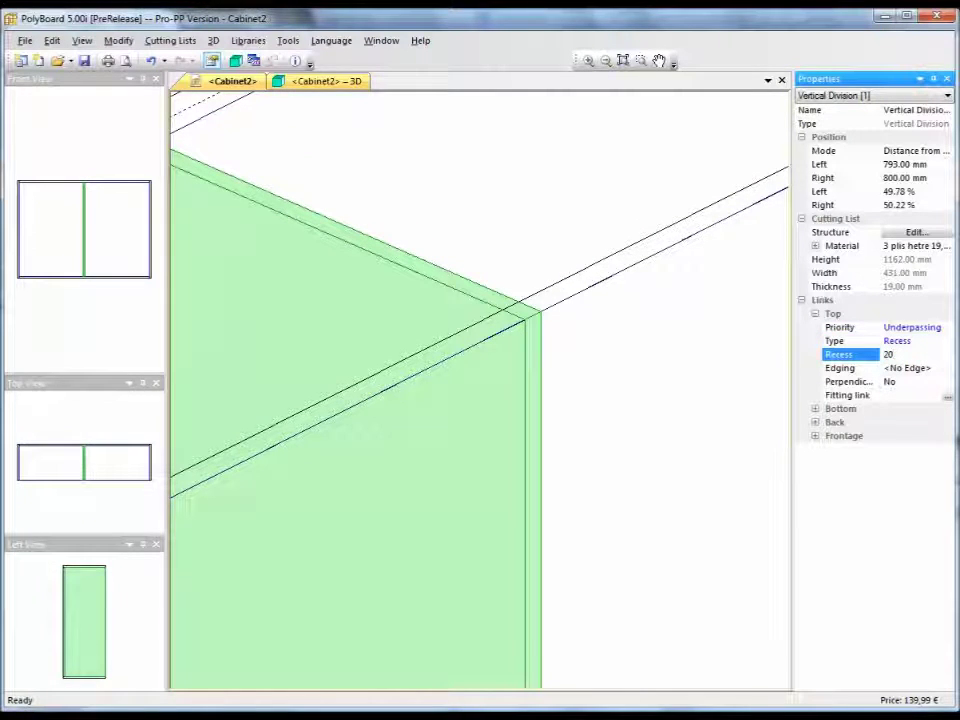
pyautogui.press('Return')
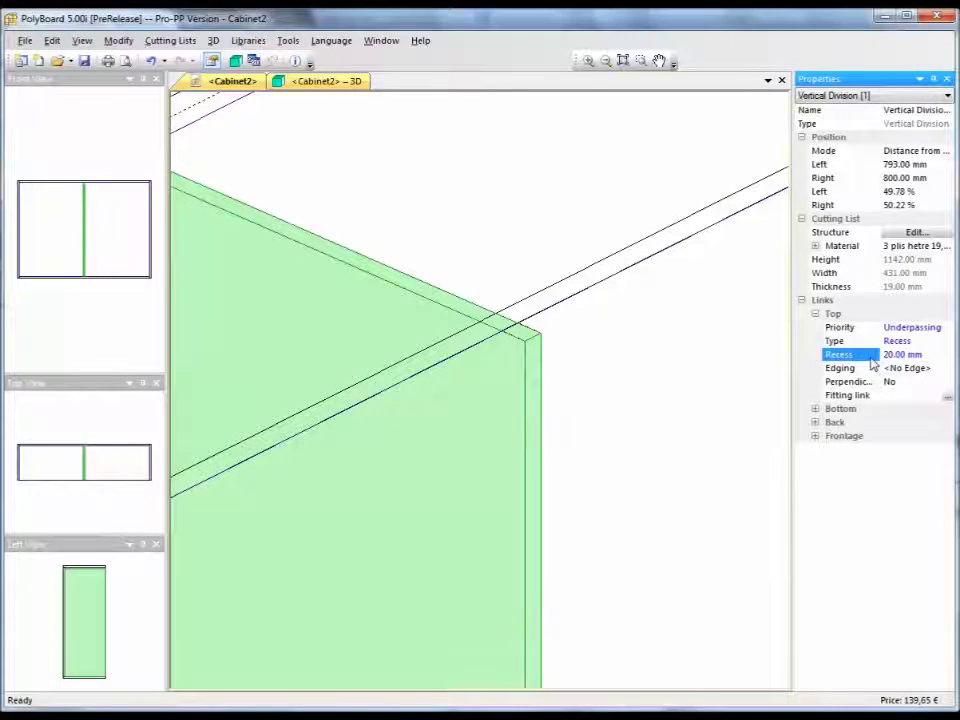
pyautogui.click(880, 356)
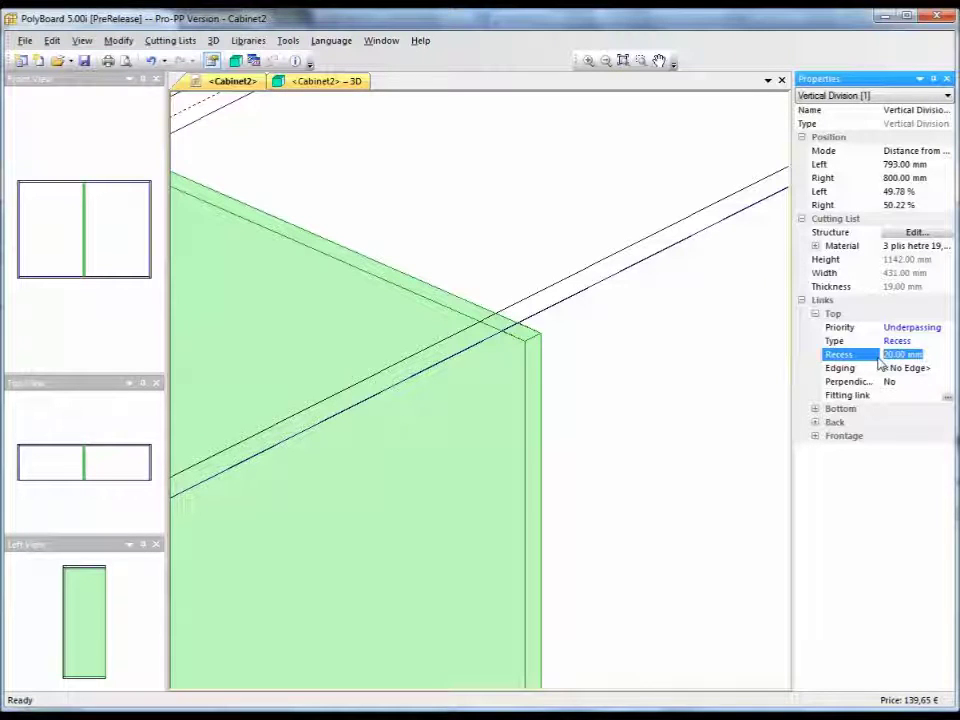
pyautogui.write('0')
pyautogui.press('Return')
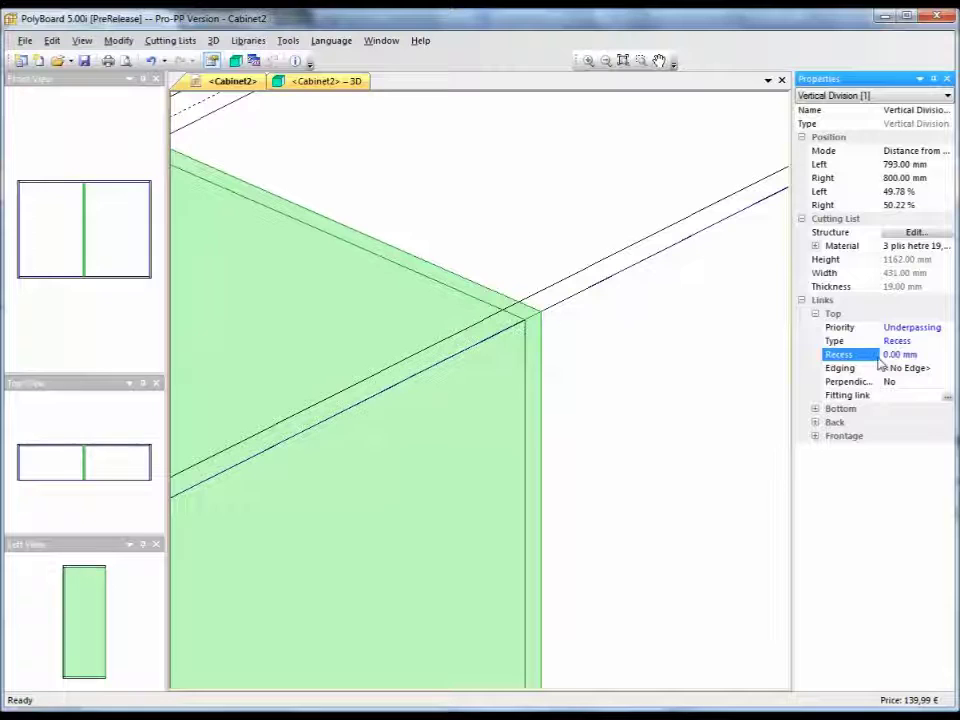
pyautogui.click(937, 356)
pyautogui.write('-10')
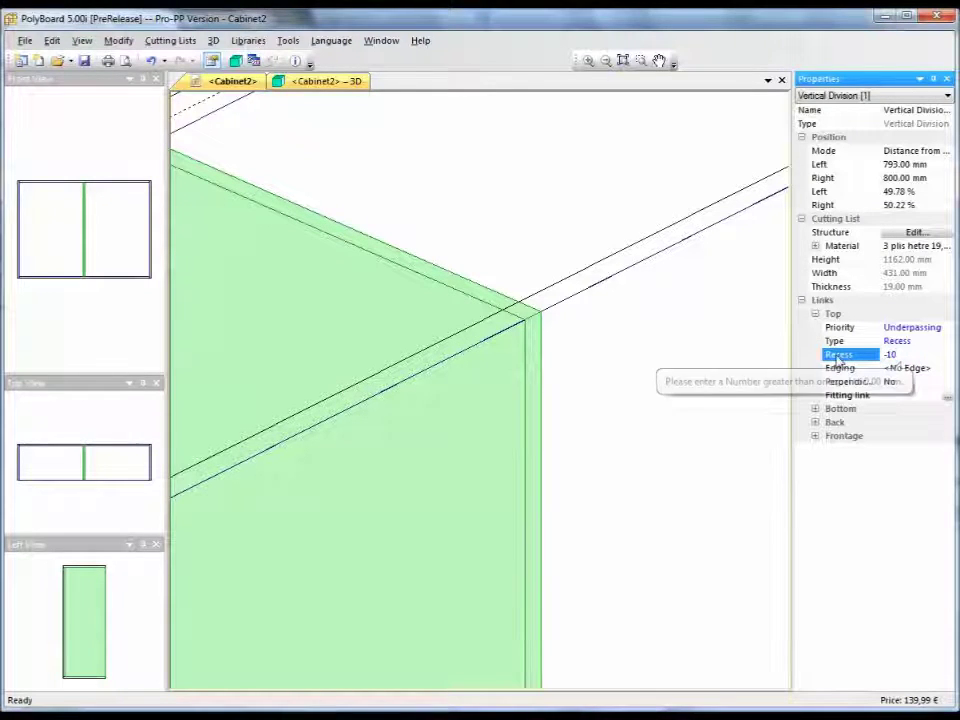
pyautogui.doubleClick(900, 358)
pyautogui.write('0')
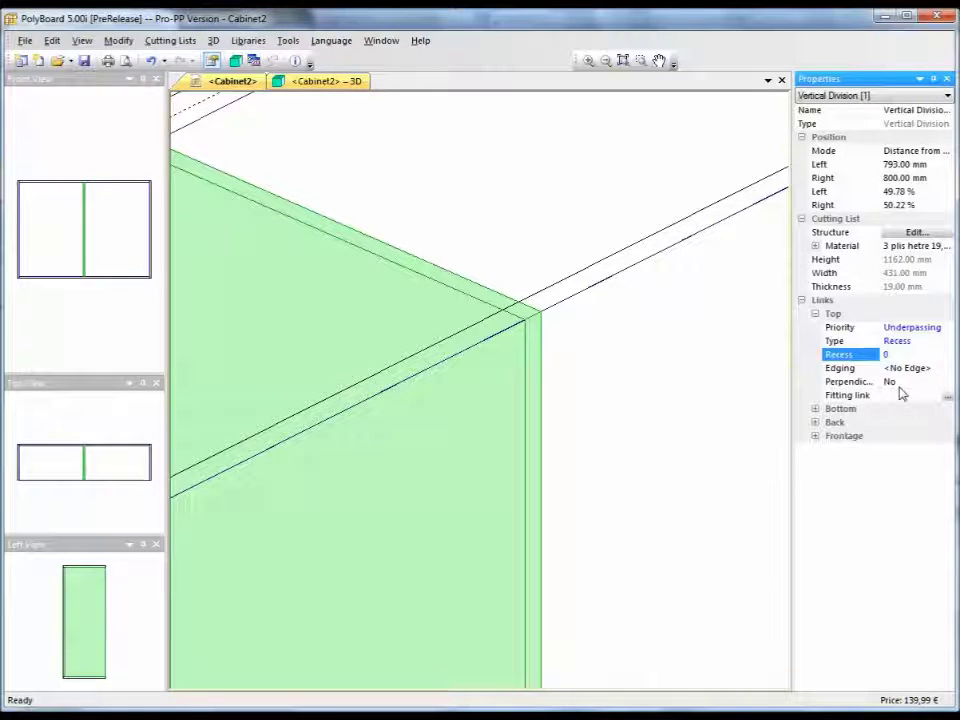
pyautogui.click(603, 428)
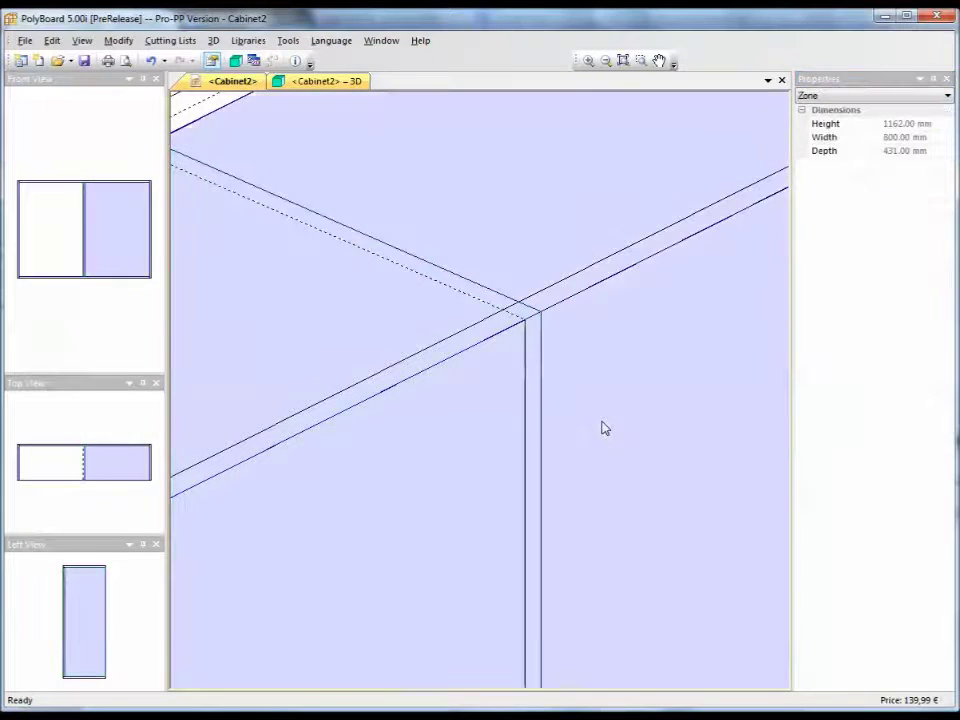
pyautogui.scroll(-5, 603, 428)
pyautogui.moveTo(671, 465); pyautogui.dragTo(610, 378, button='middle')
pyautogui.scroll(-2, 602, 328)
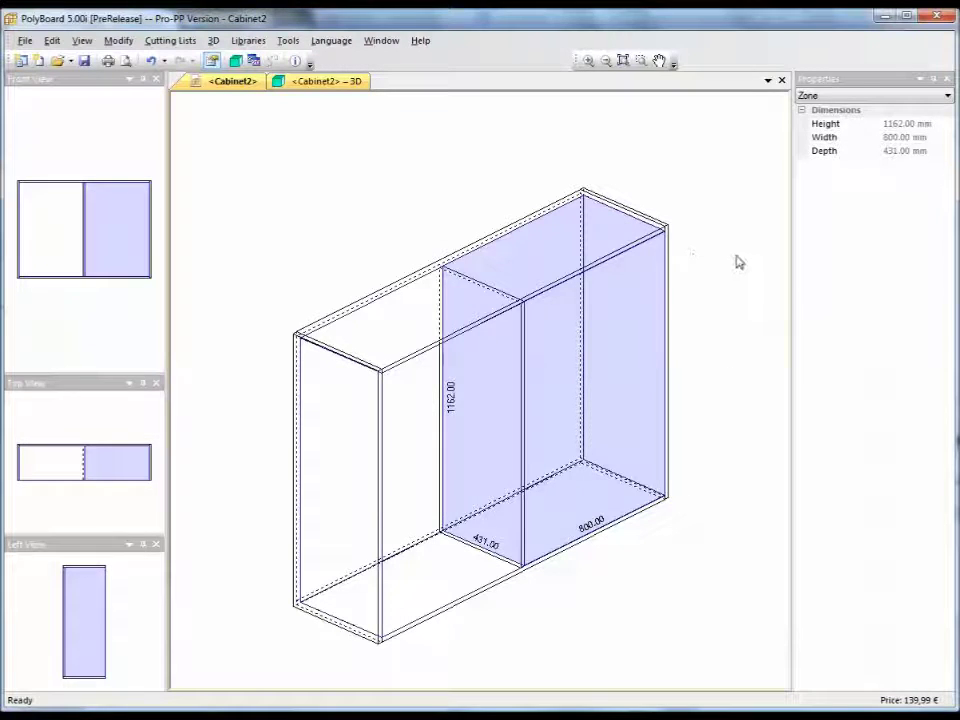
pyautogui.click(729, 295)
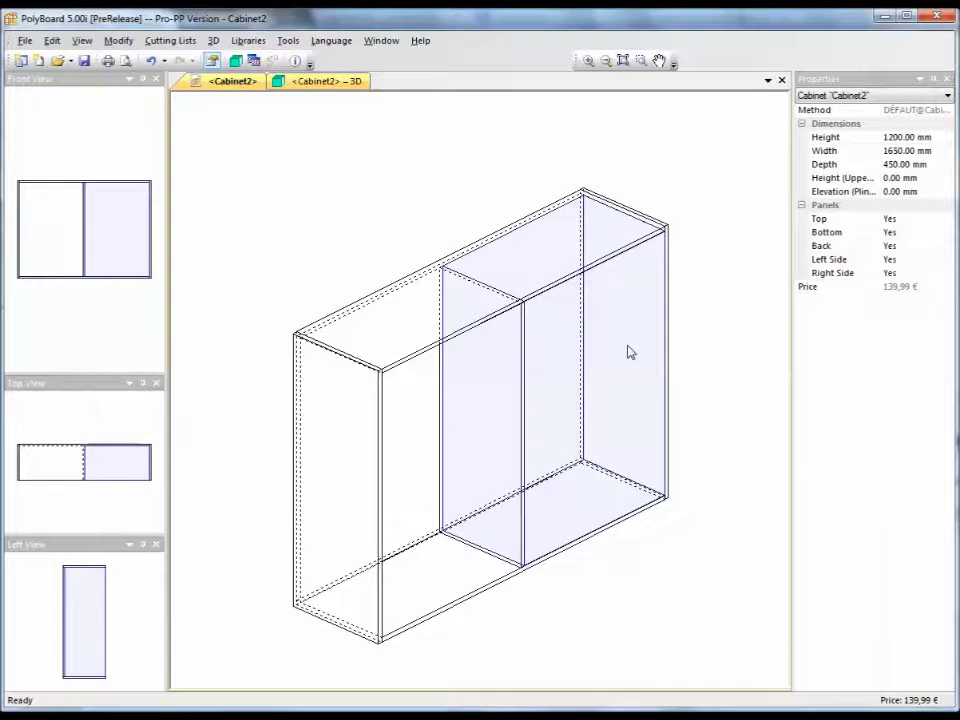
pyautogui.rightClick(629, 352)
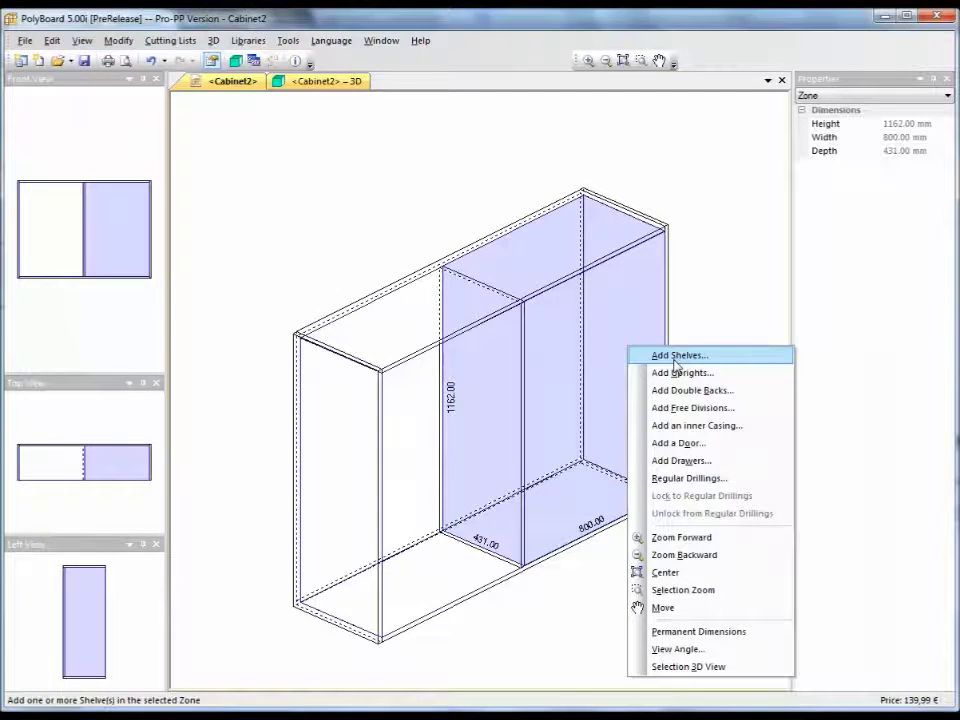
# Step: Add four equally spaced fixed shelves to the right-hand compartment
pyautogui.click(676, 357)
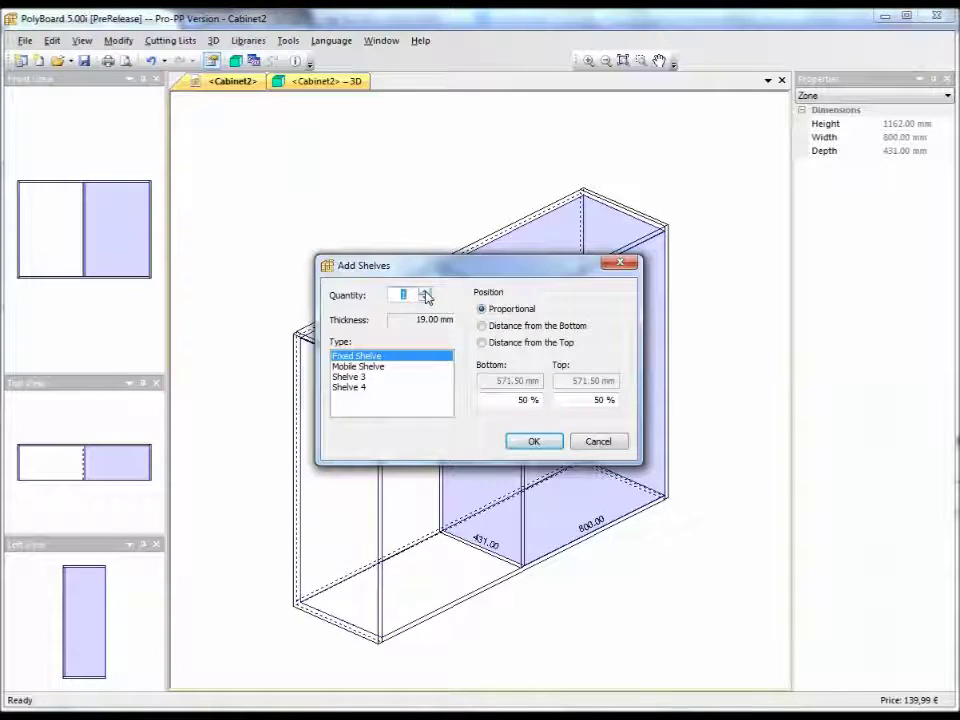
pyautogui.click(424, 292)
pyautogui.click(424, 292)
pyautogui.click(424, 292)
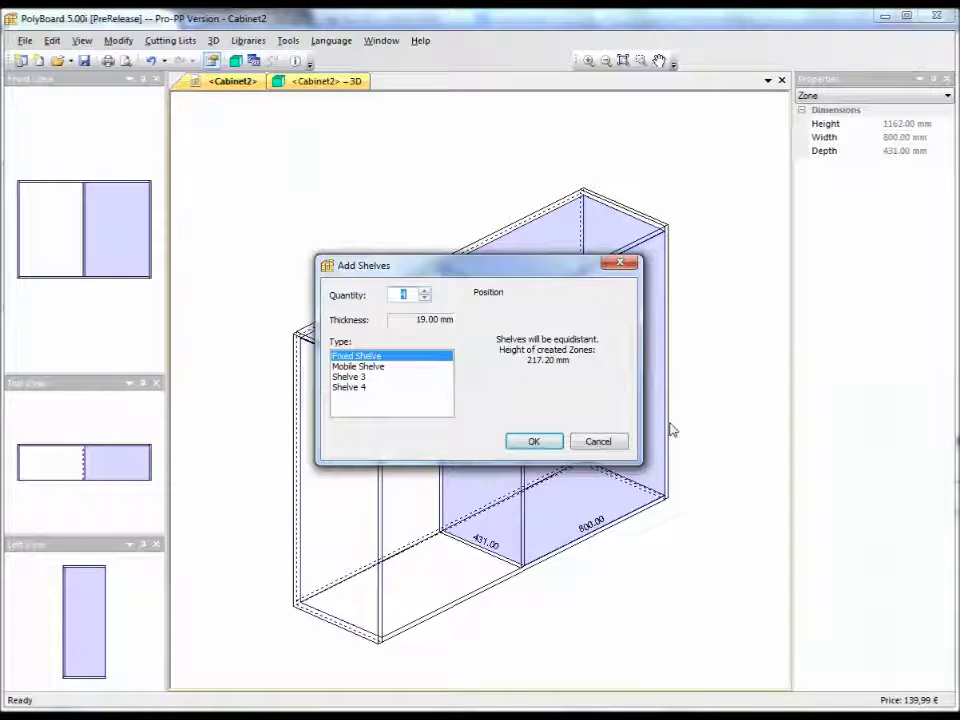
pyautogui.click(554, 446)
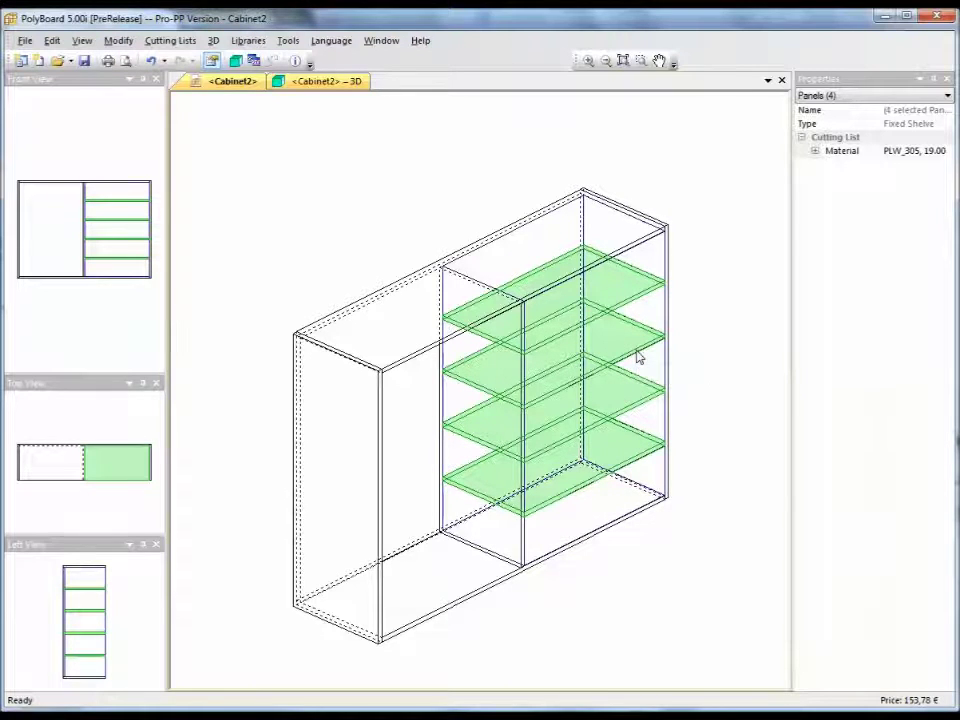
pyautogui.click(638, 357)
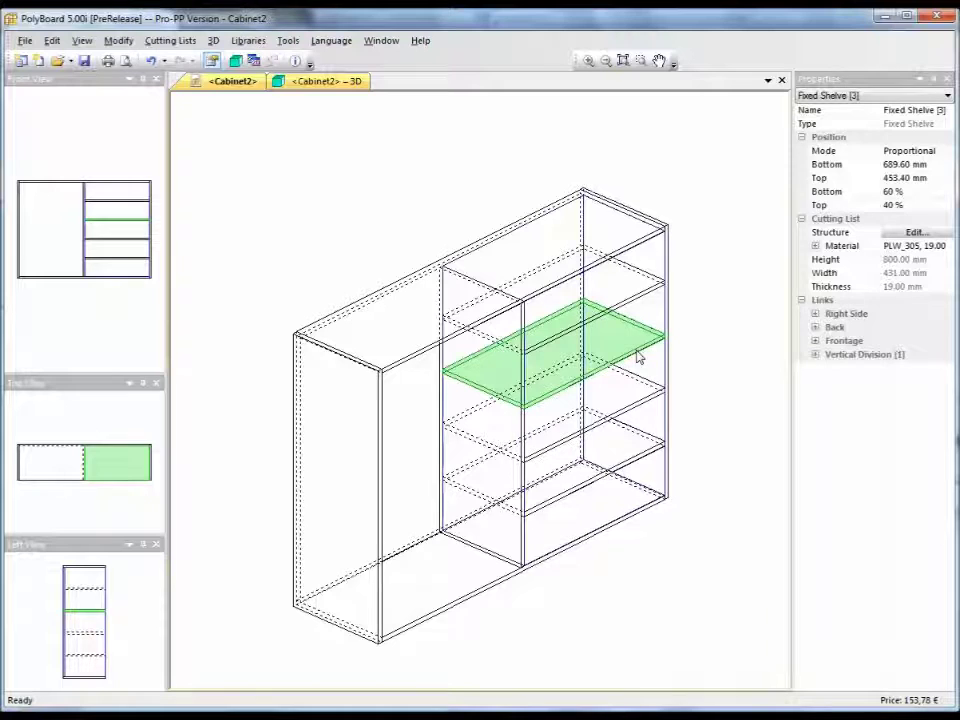
# Step: Delete Fixed Shelve [3] and redistribute its freed volume to the neighbouring compartments
pyautogui.rightClick(638, 357)
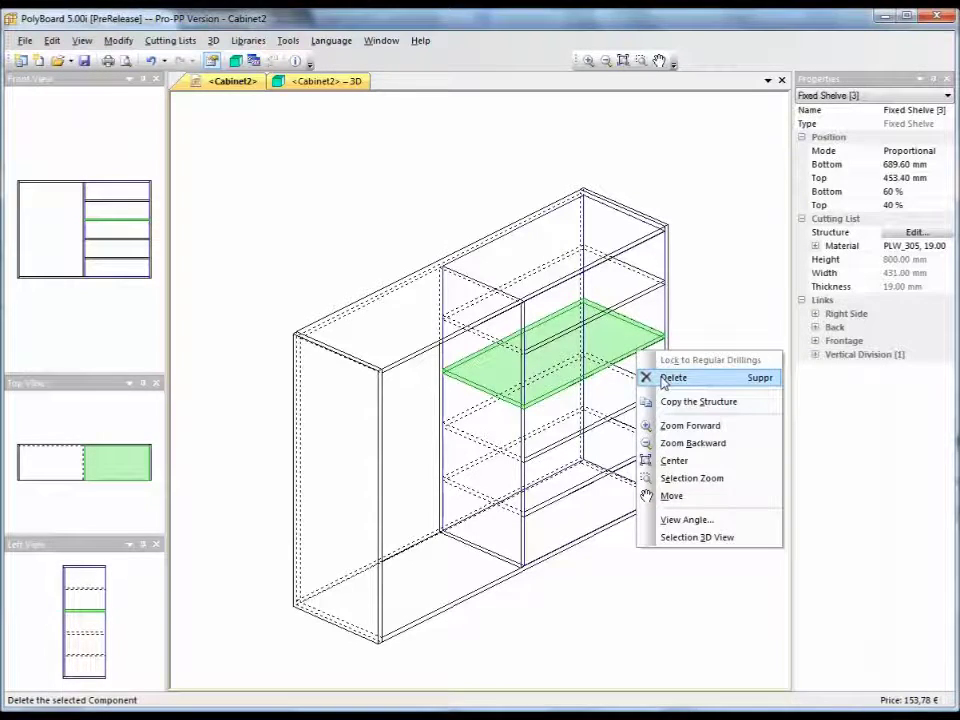
pyautogui.click(648, 377)
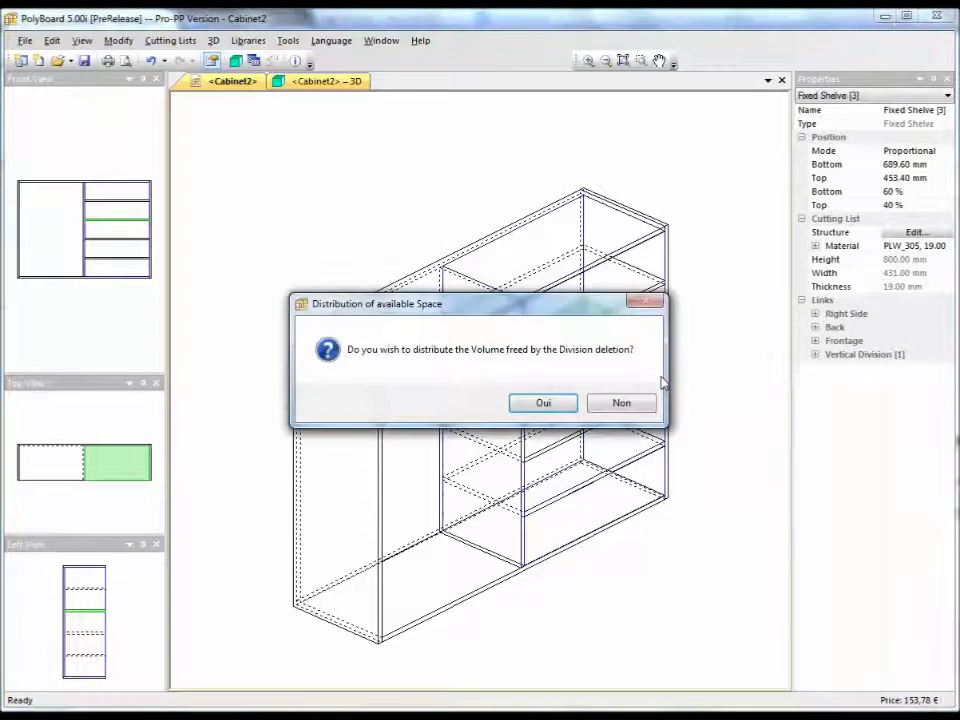
pyautogui.click(543, 403)
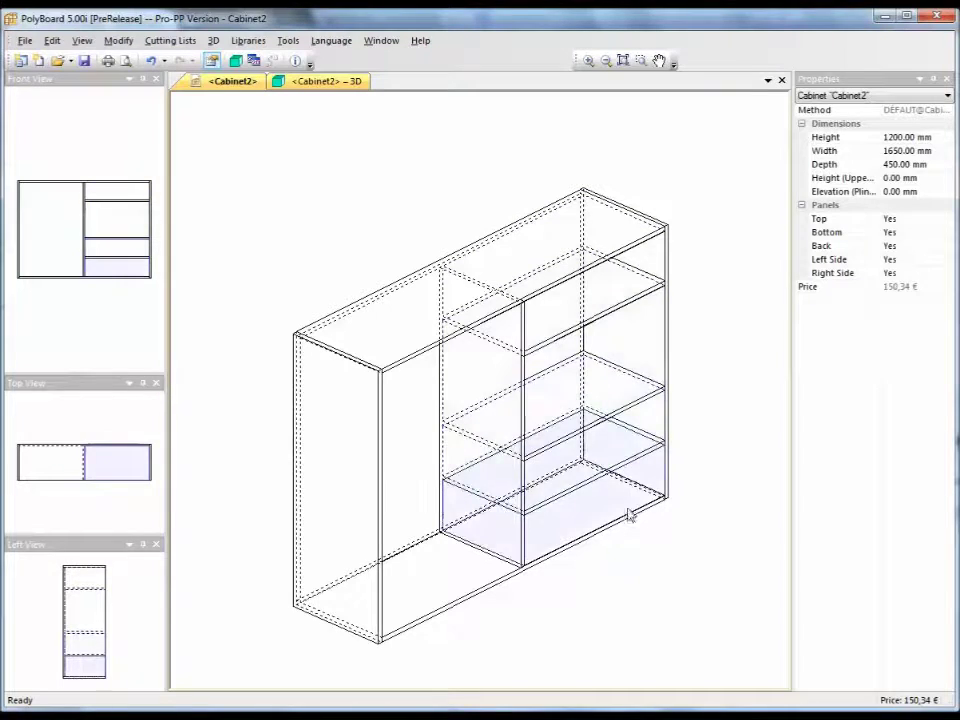
# Step: Add a double door over the 442 mm high zone of the right compartment
pyautogui.rightClick(626, 342)
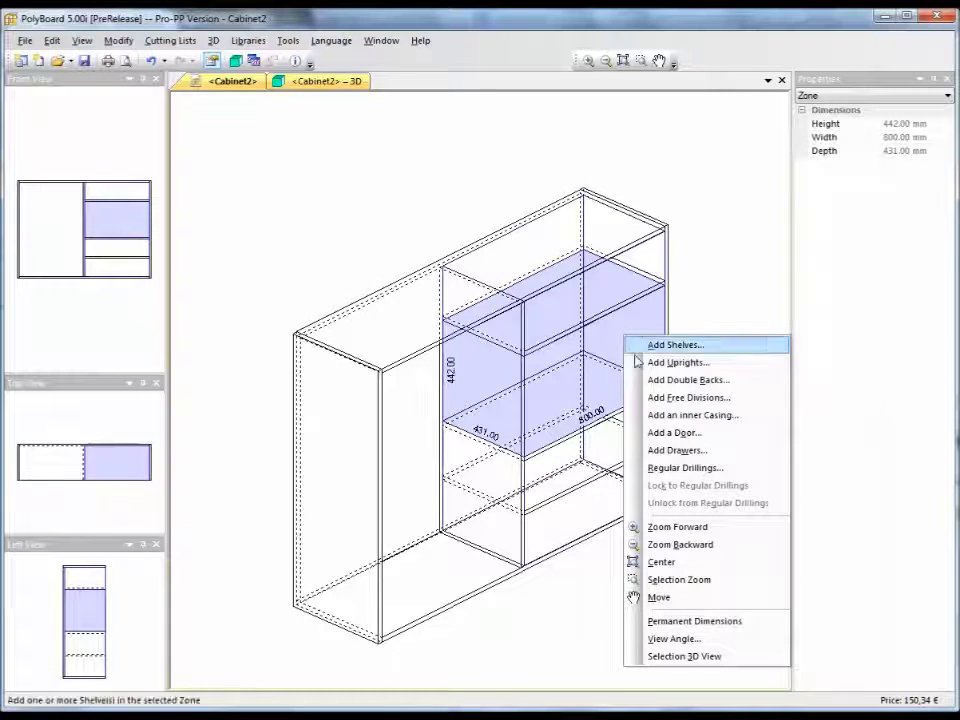
pyautogui.click(674, 432)
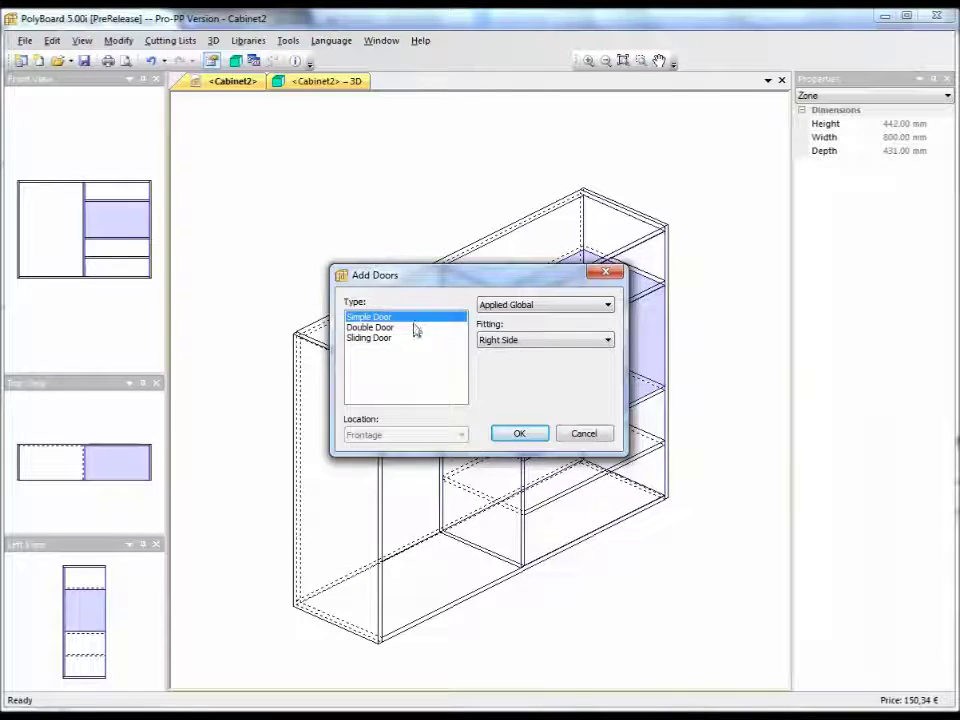
pyautogui.click(372, 328)
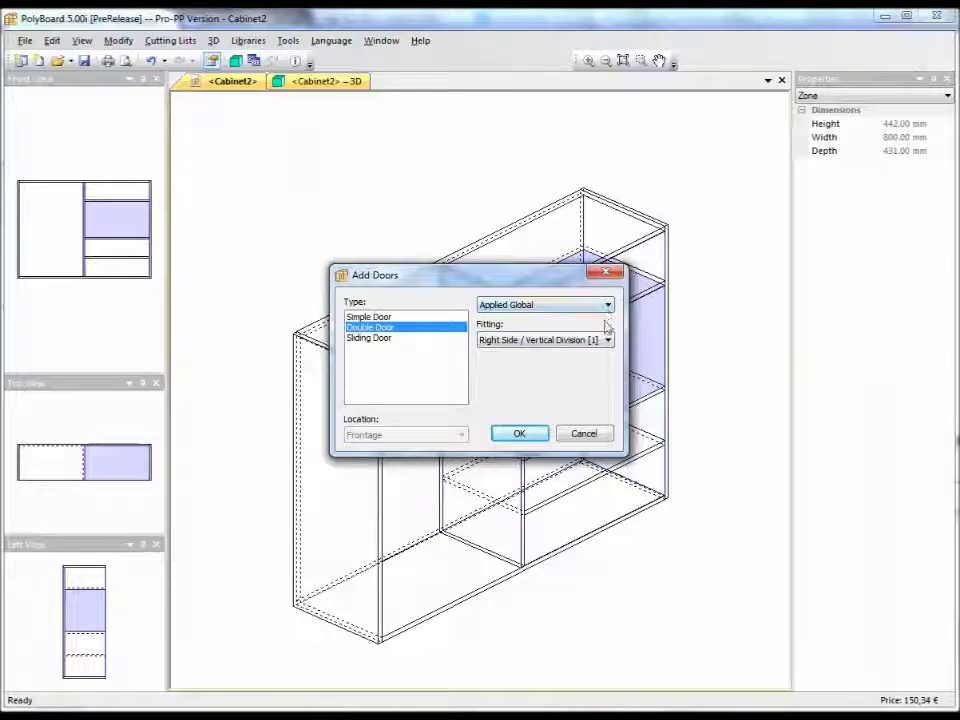
pyautogui.click(519, 434)
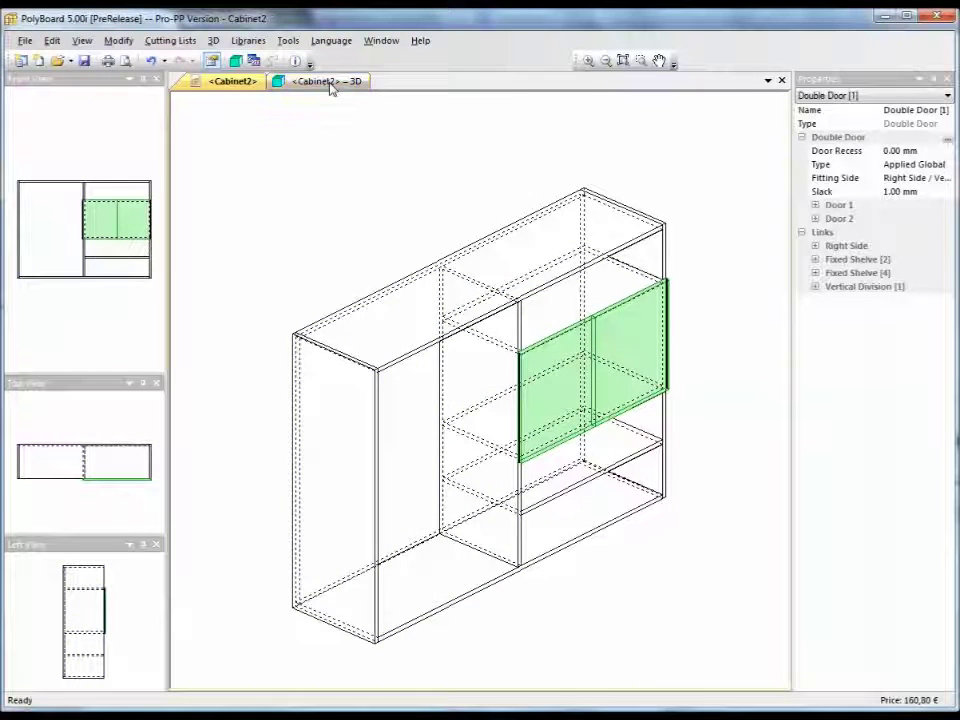
pyautogui.click(328, 84)
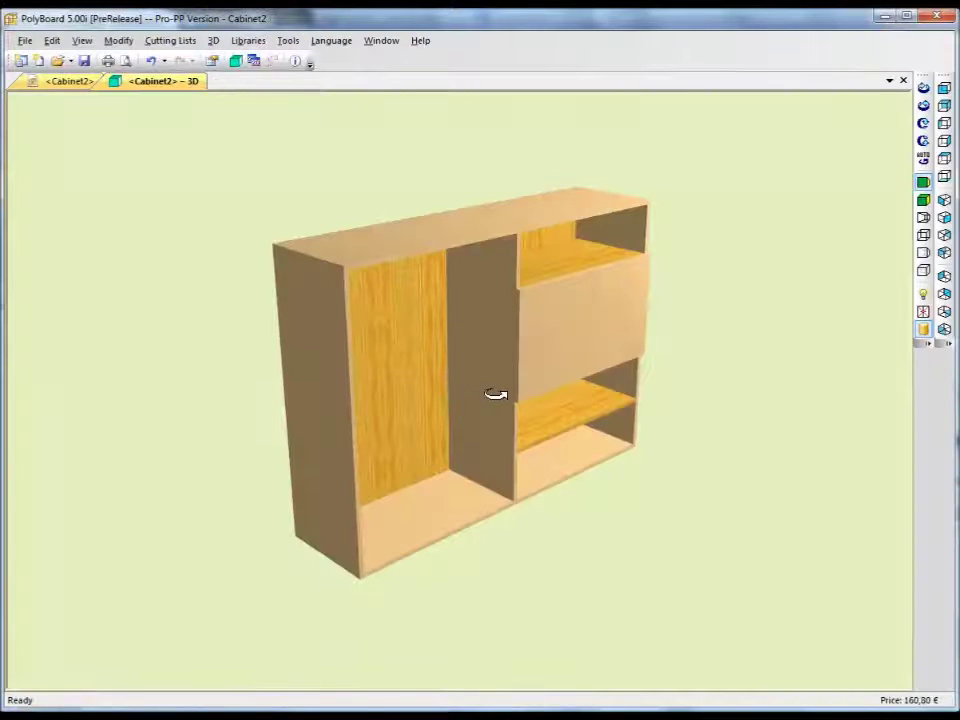
# Step: Orbit the 3D model and toggle the double door open and shut several times
pyautogui.moveTo(495, 394)
pyautogui.mouseDown()
pyautogui.moveTo(613, 416)
pyautogui.moveTo(426, 388)
pyautogui.moveTo(334, 313)
pyautogui.moveTo(340, 261)
pyautogui.moveTo(345, 315)
pyautogui.moveTo(375, 396)
pyautogui.moveTo(420, 429)
pyautogui.moveTo(438, 422)
pyautogui.mouseUp()
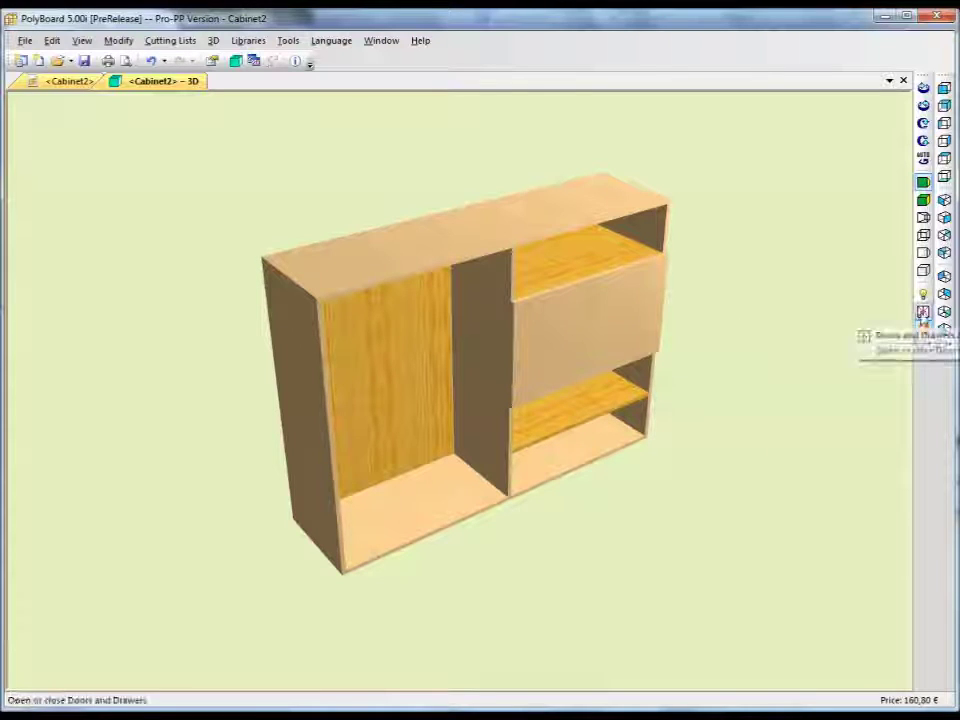
pyautogui.click(922, 313)
pyautogui.click(922, 313)
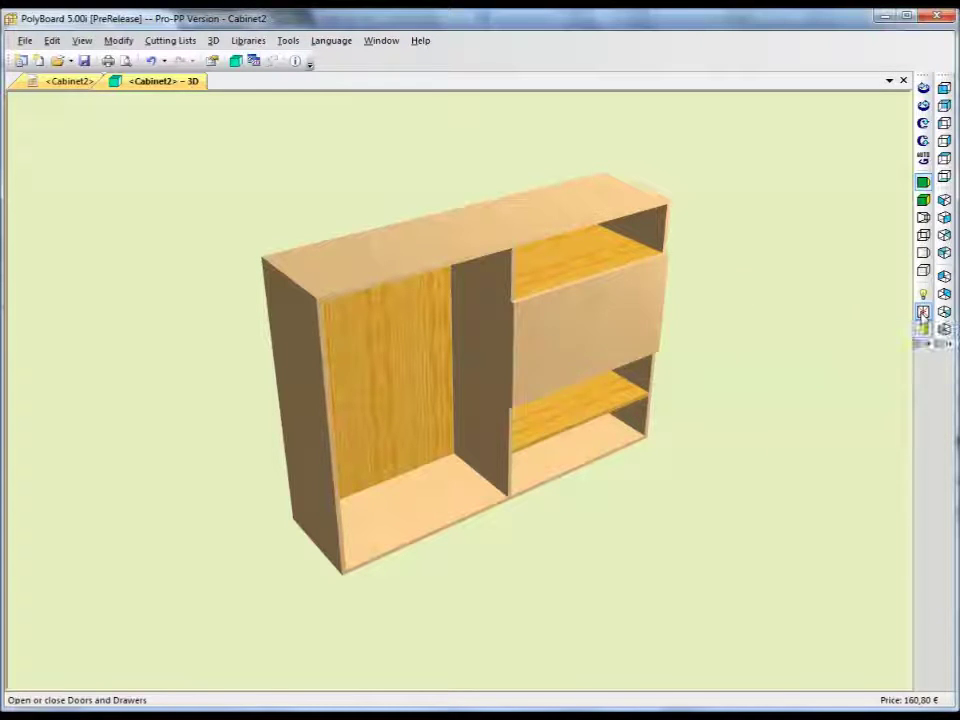
pyautogui.click(922, 313)
pyautogui.click(922, 313)
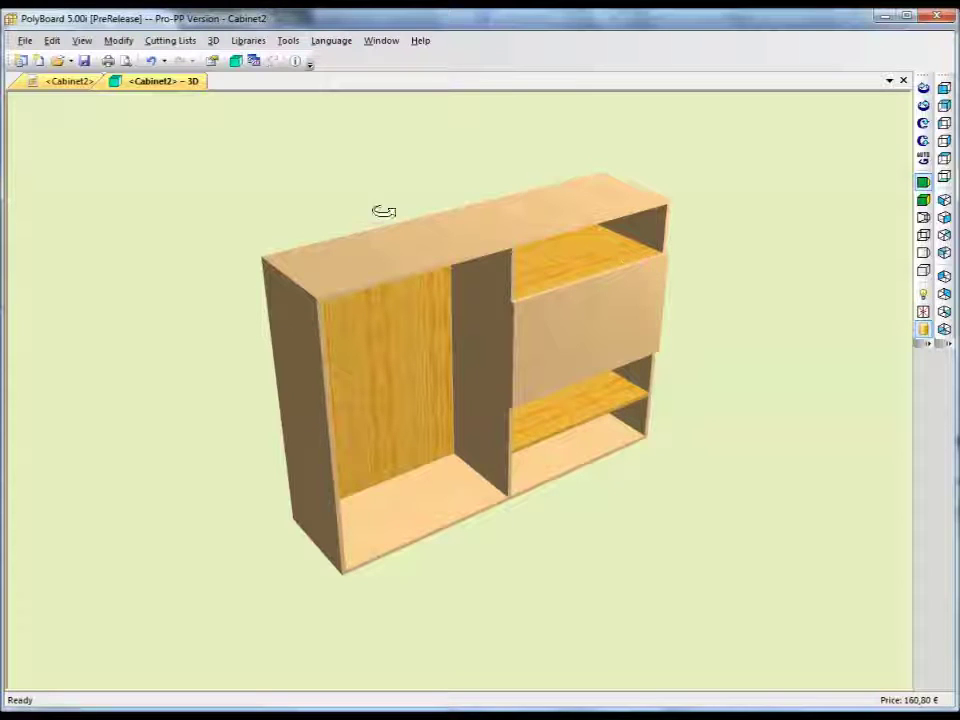
# Step: Plan four drawers in the 793 mm wide left compartment using Add Drawers
pyautogui.click(55, 83)
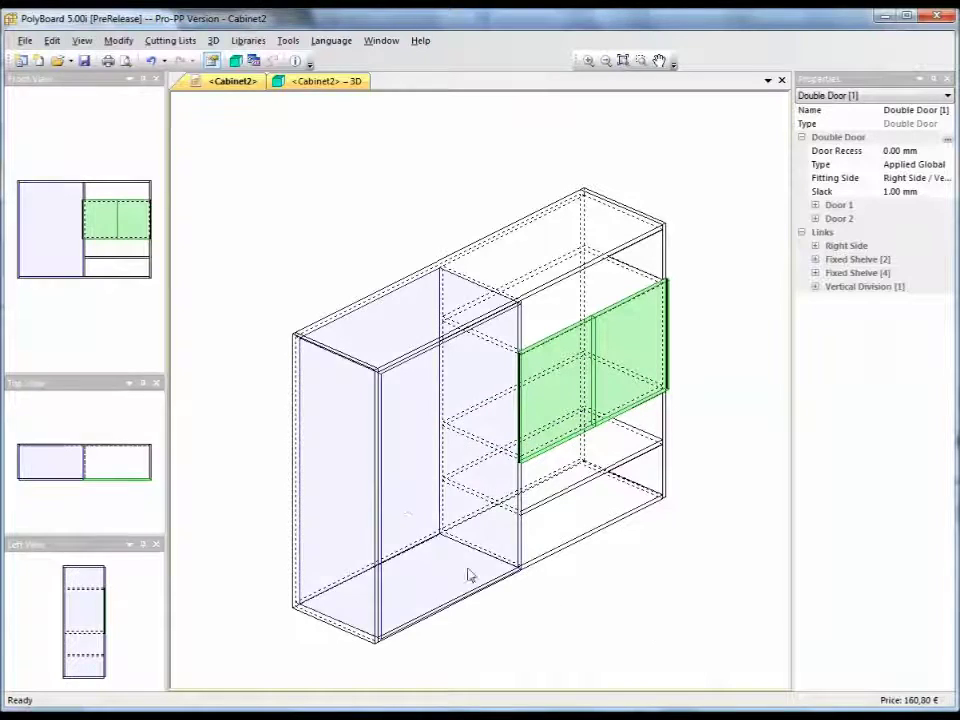
pyautogui.click(401, 454)
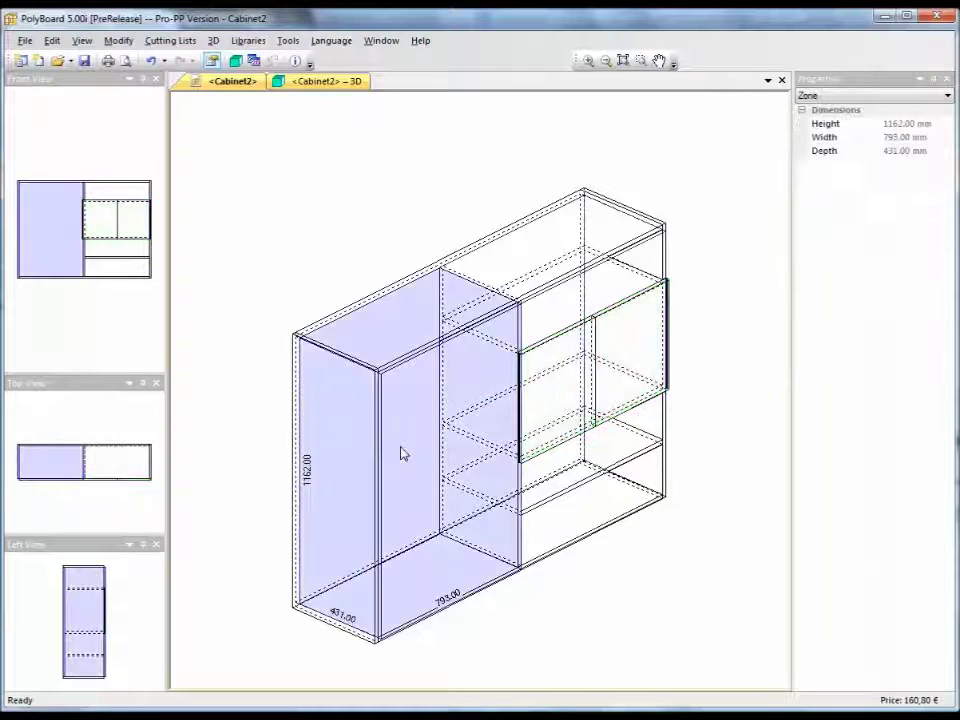
pyautogui.rightClick(401, 454)
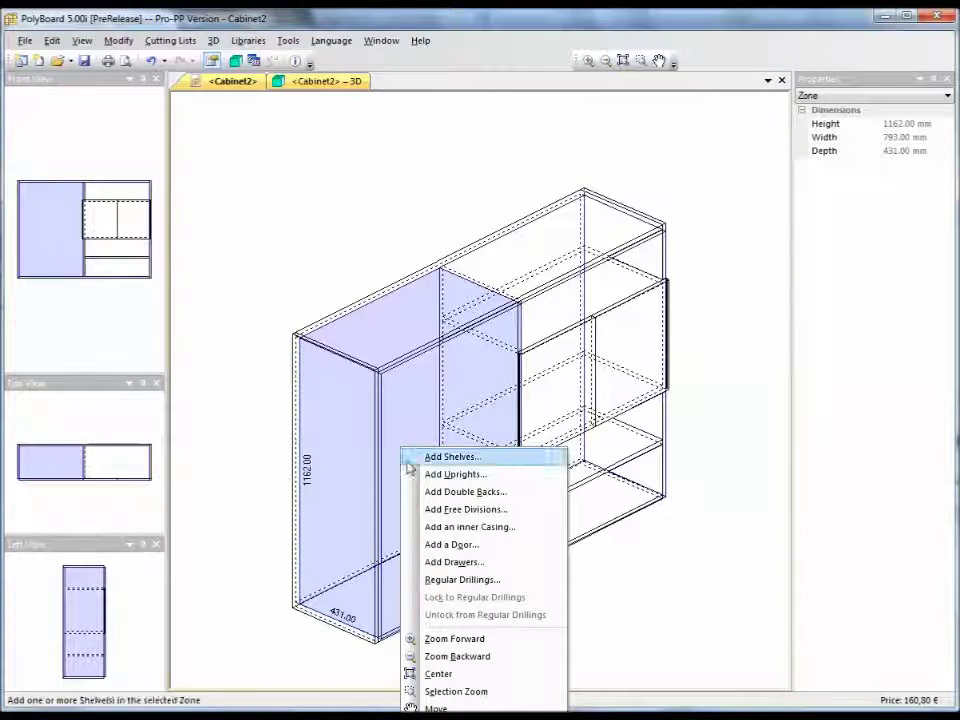
pyautogui.click(444, 563)
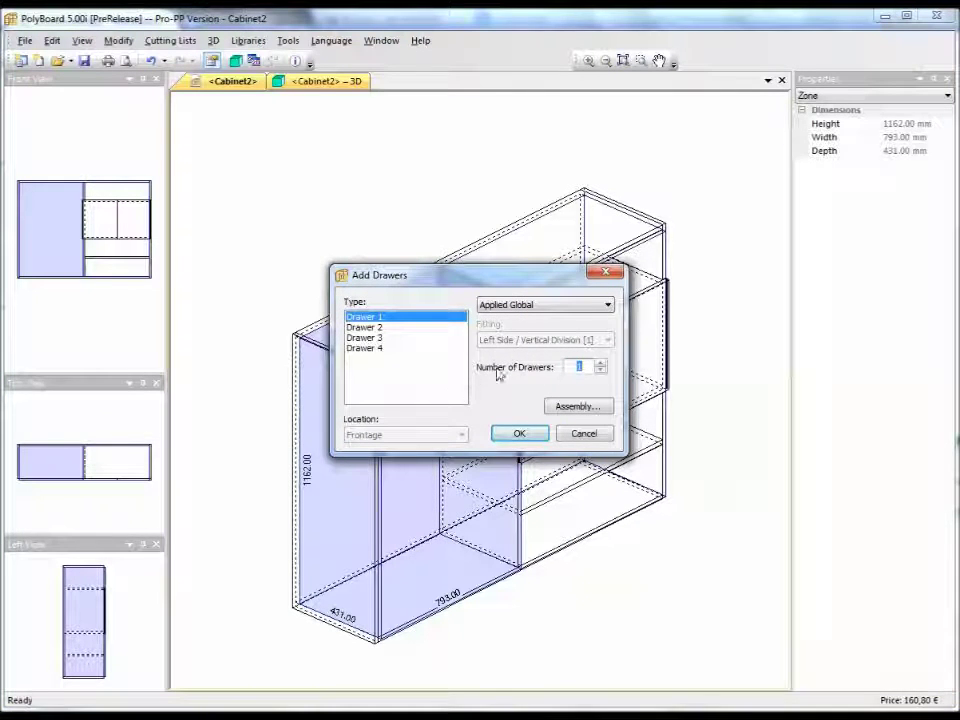
pyautogui.click(600, 363)
pyautogui.click(600, 363)
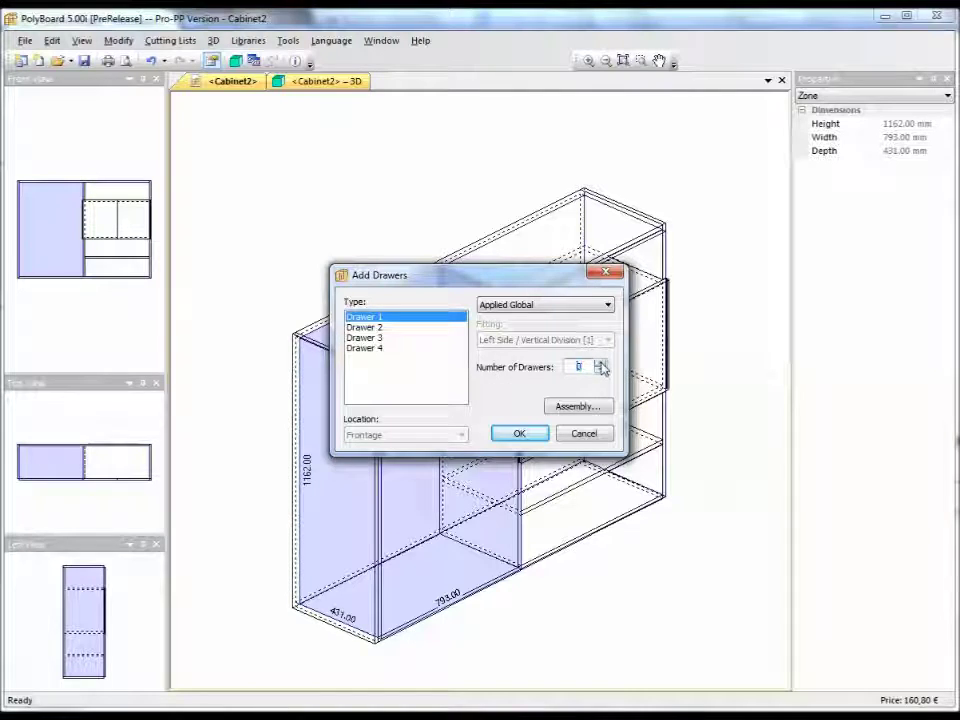
pyautogui.click(600, 363)
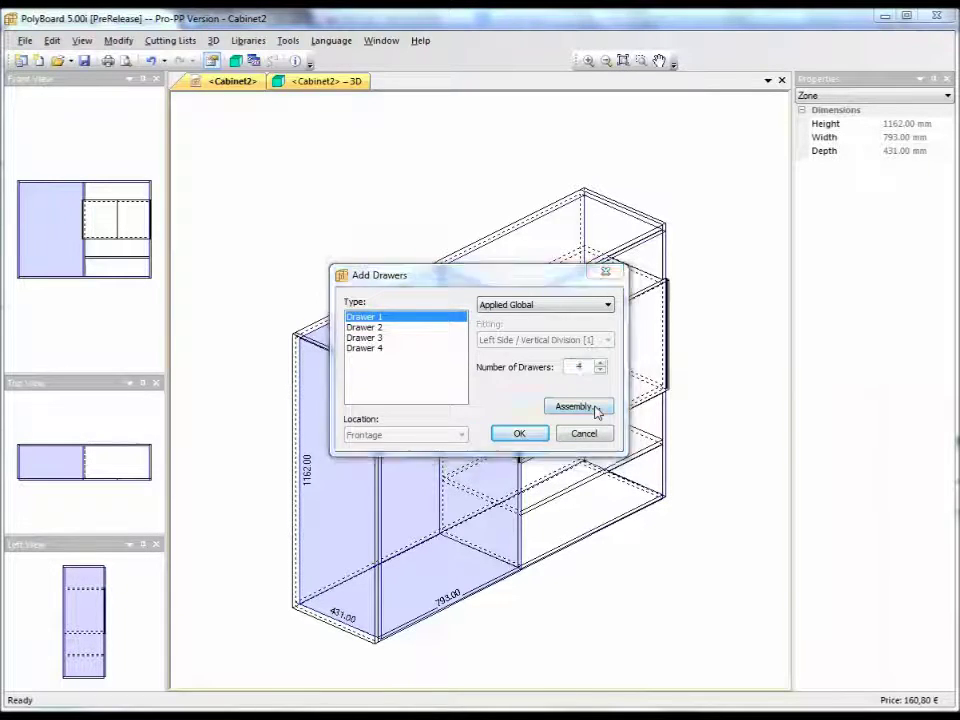
pyautogui.click(596, 410)
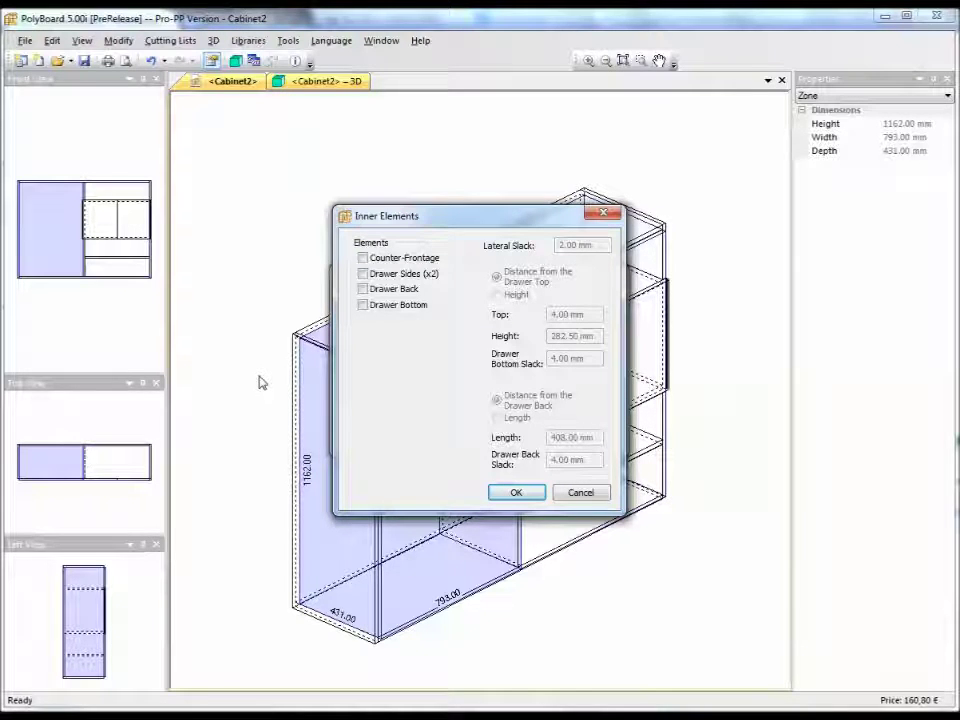
# Step: Include a counter-front, drawer sides and a drawer bottom in the drawer assembly
pyautogui.click(364, 258)
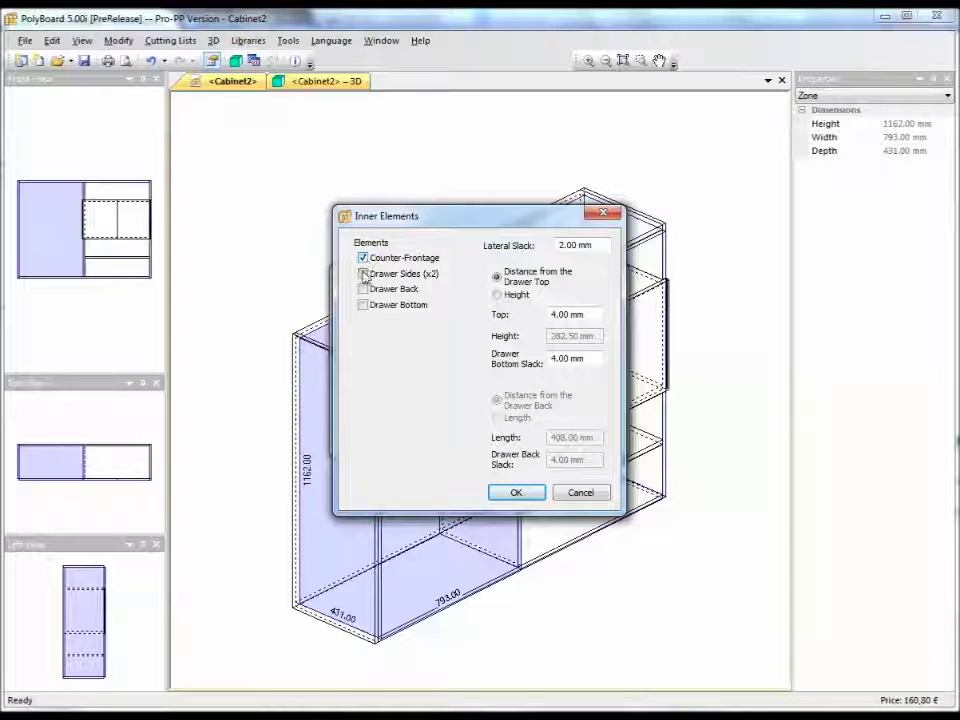
pyautogui.click(364, 274)
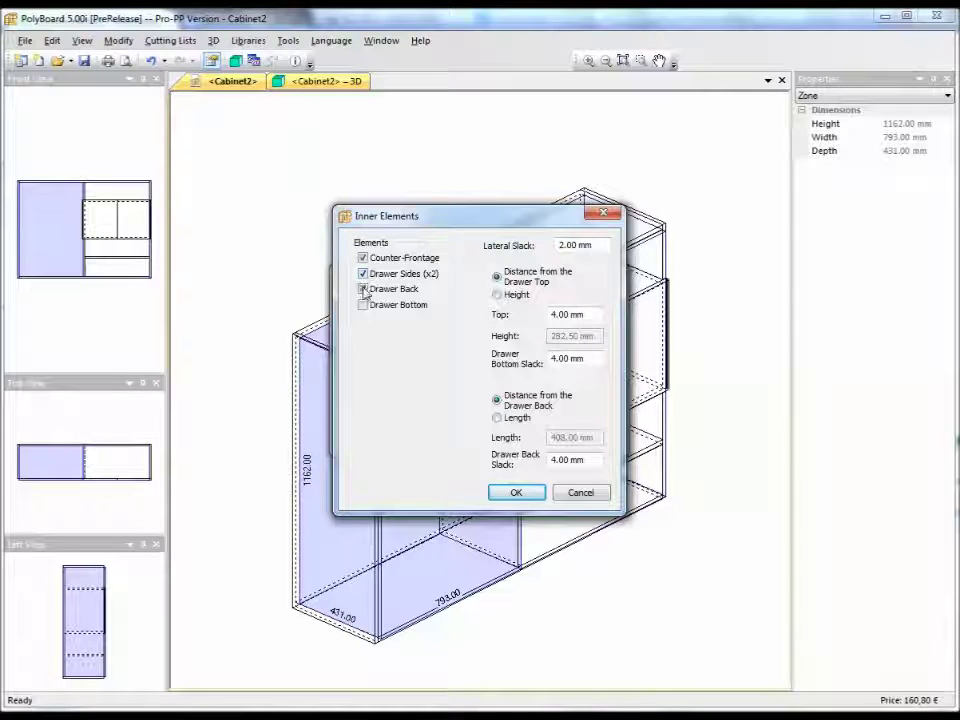
pyautogui.click(364, 305)
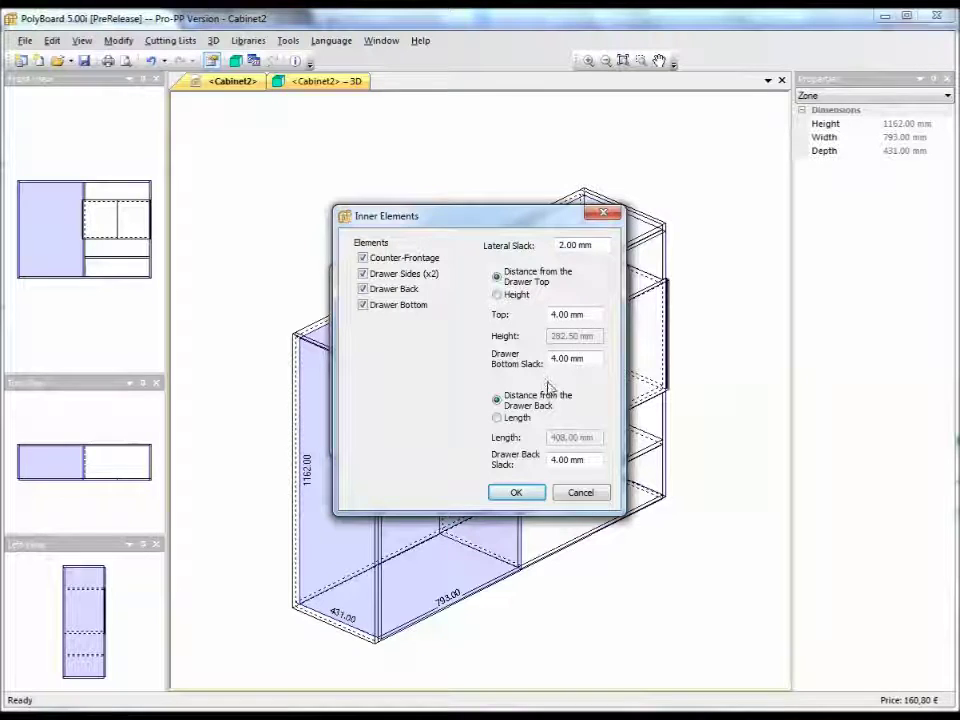
pyautogui.click(517, 495)
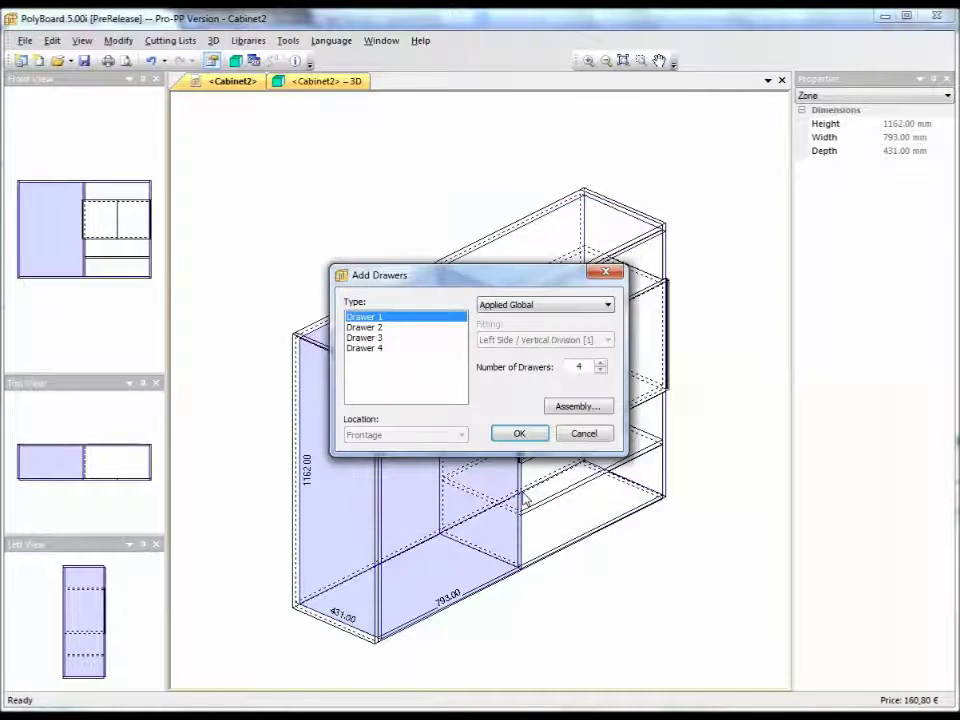
# Step: Add the four drawers to the left compartment and view the shaded 3D model
pyautogui.click(514, 437)
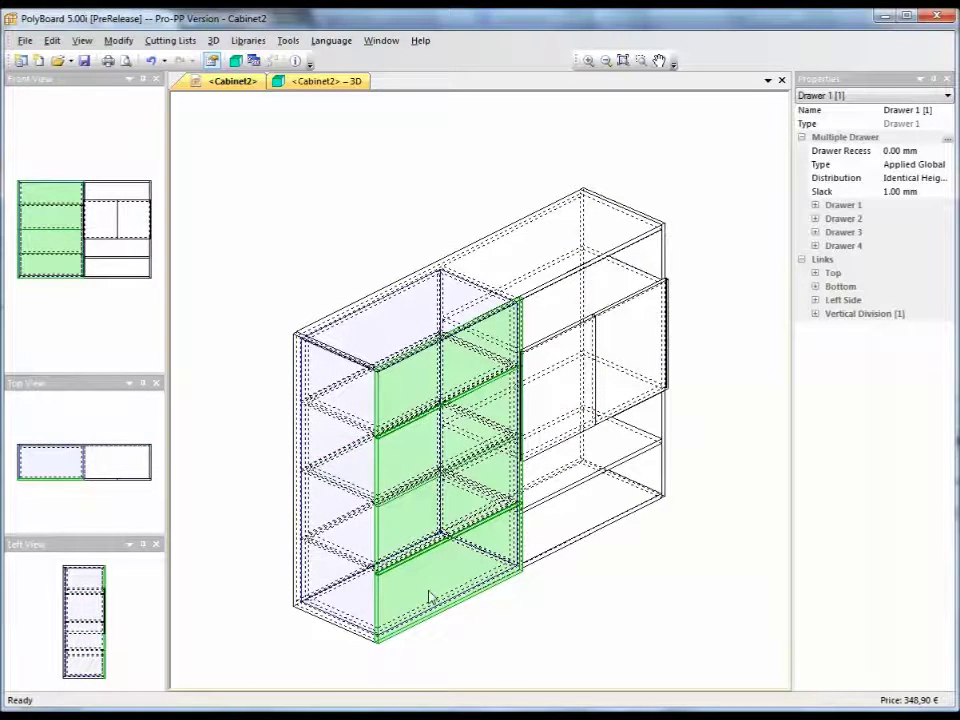
pyautogui.click(318, 81)
pyautogui.moveTo(480, 360); pyautogui.dragTo(510, 360)
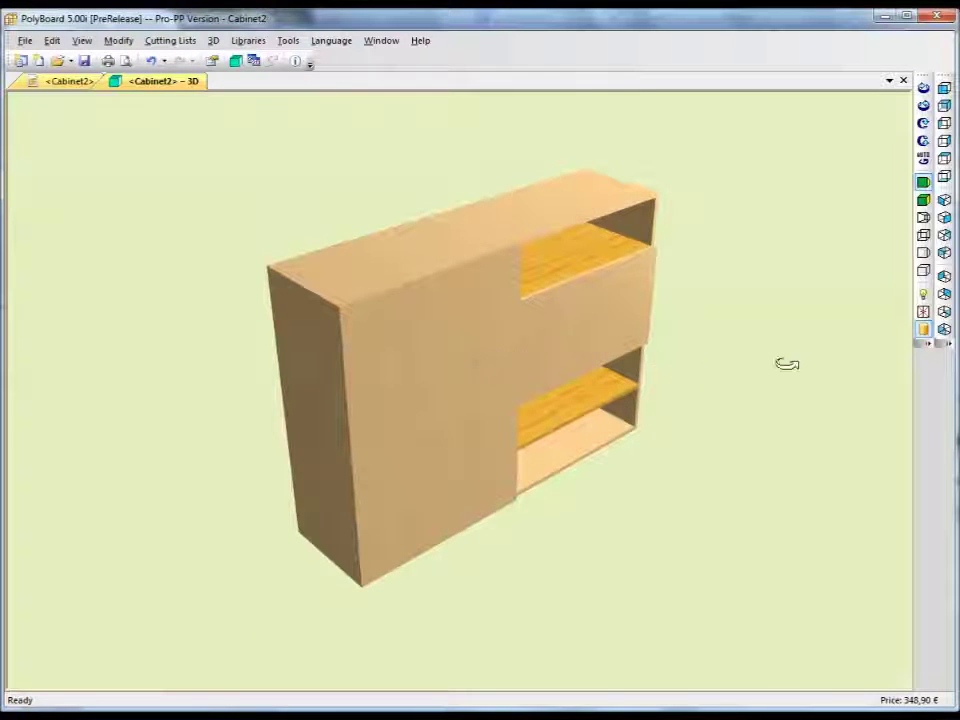
# Step: Open and close the drawers and door repeatedly, then return to the wireframe design view
pyautogui.click(922, 313)
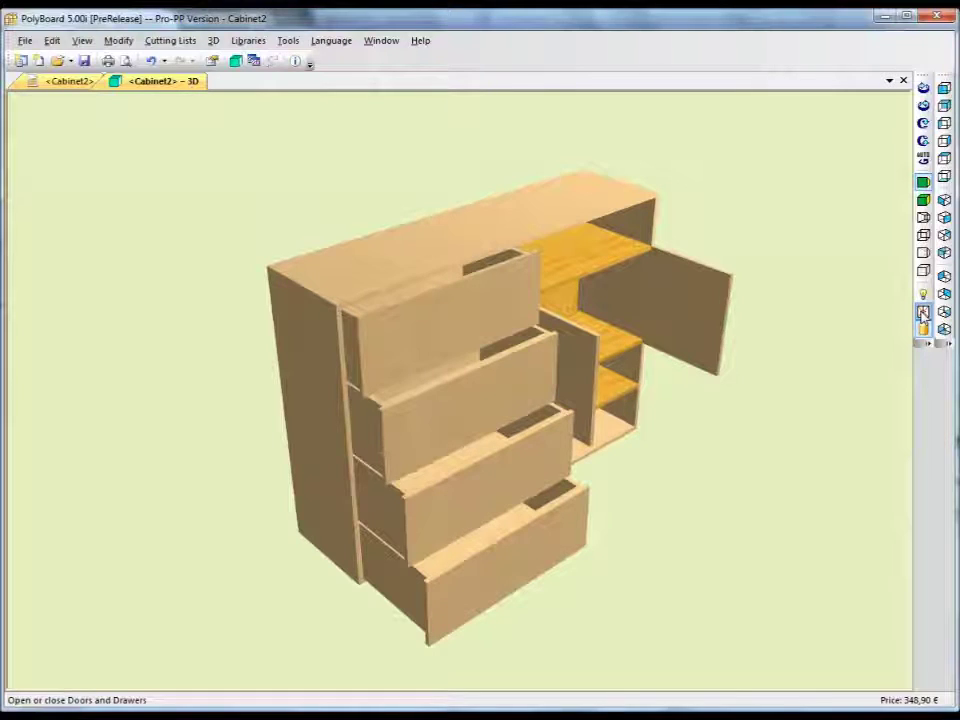
pyautogui.click(922, 313)
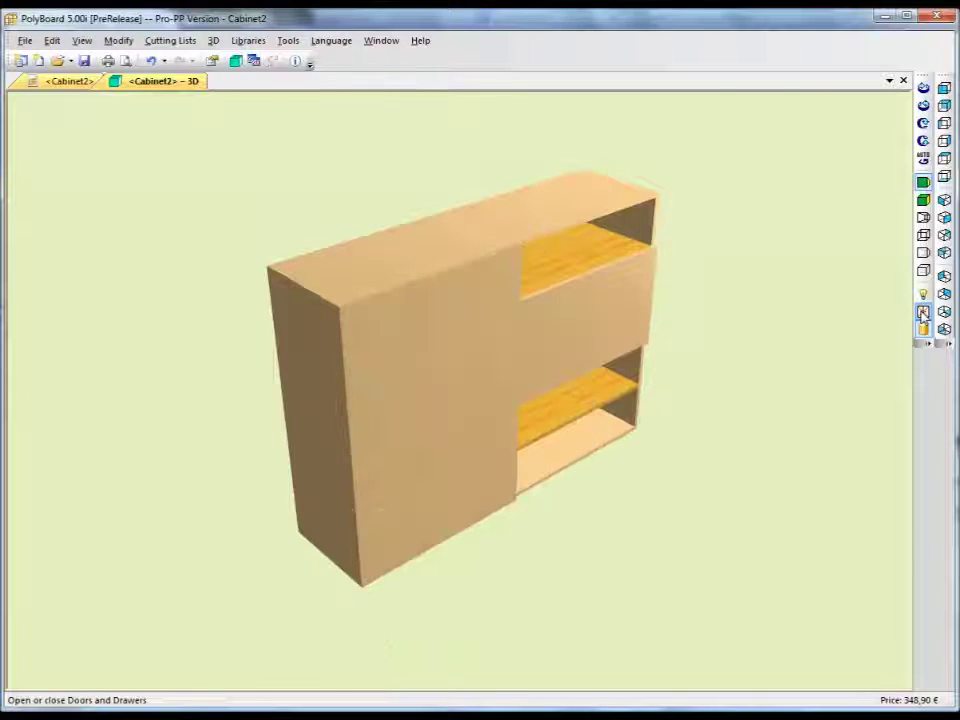
pyautogui.click(922, 313)
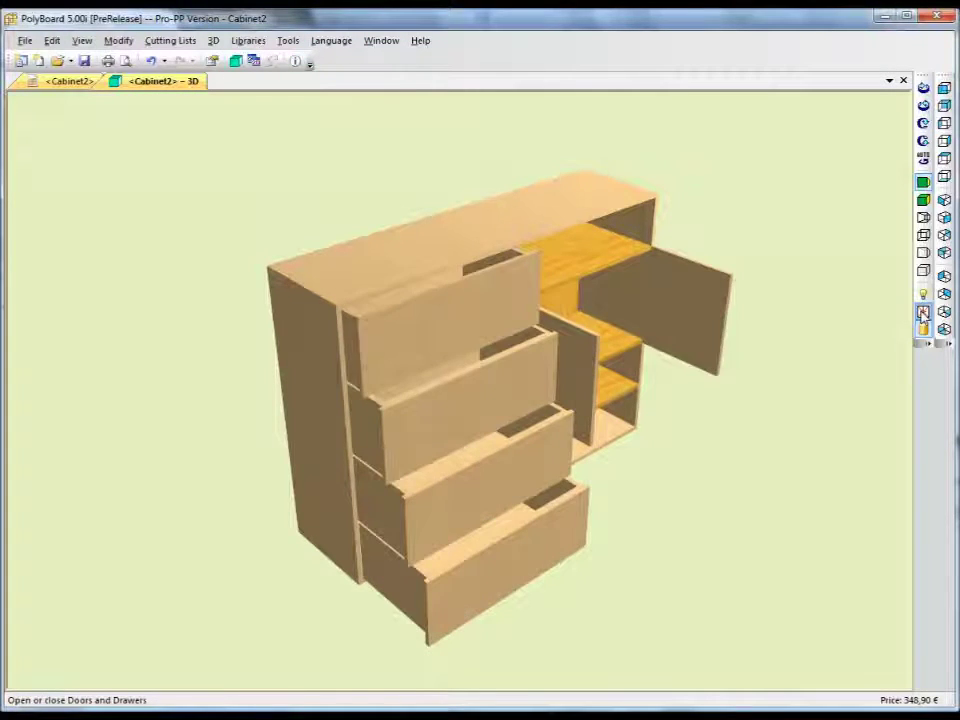
pyautogui.click(922, 313)
pyautogui.click(922, 313)
pyautogui.click(922, 313)
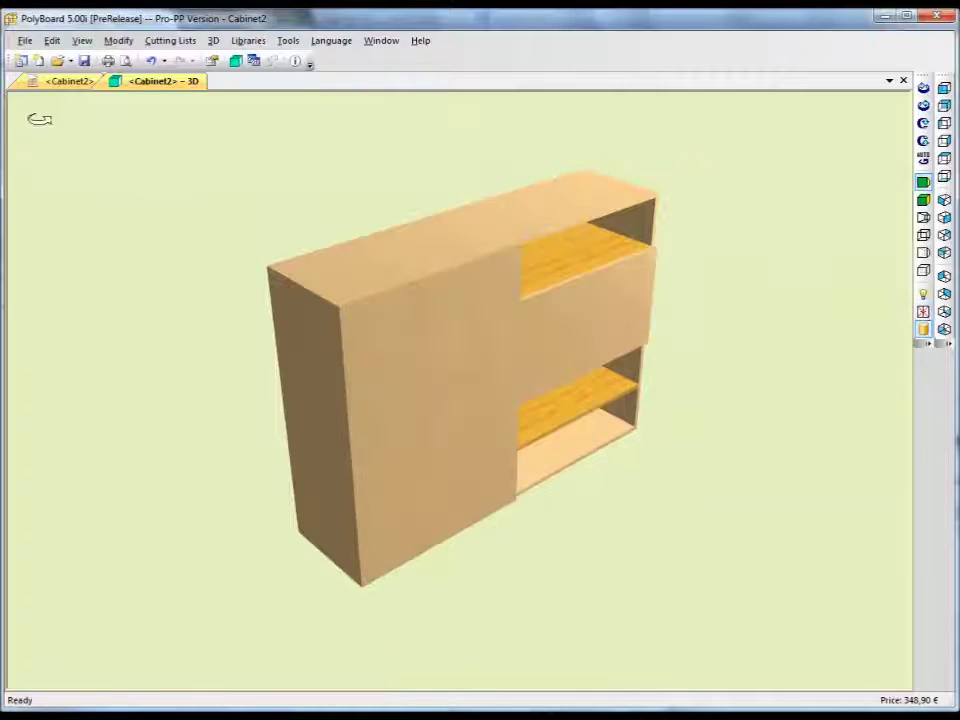
pyautogui.click(64, 81)
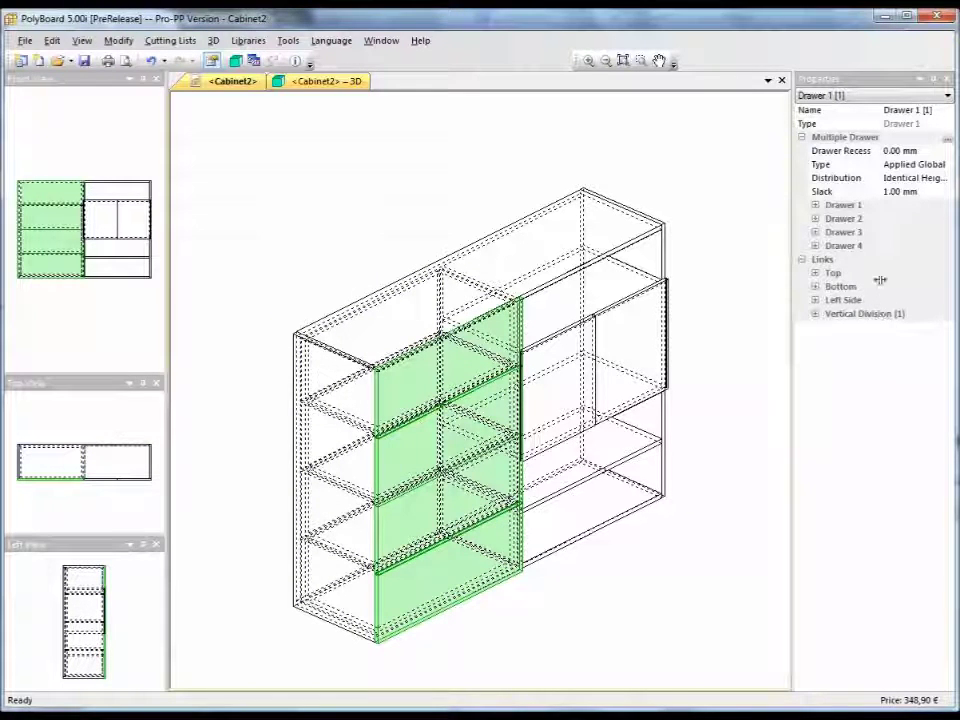
# Step: Select Drawer 1 in Properties, browse its dimensions, and expand the Top link showing 0.00 mm slack
pyautogui.click(841, 206)
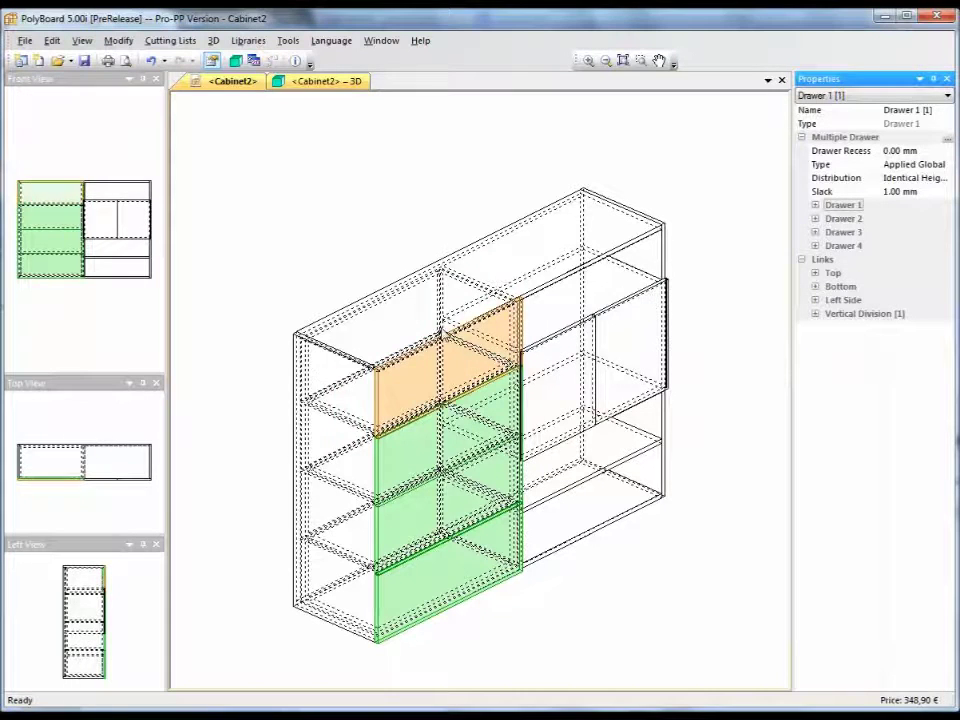
pyautogui.click(815, 205)
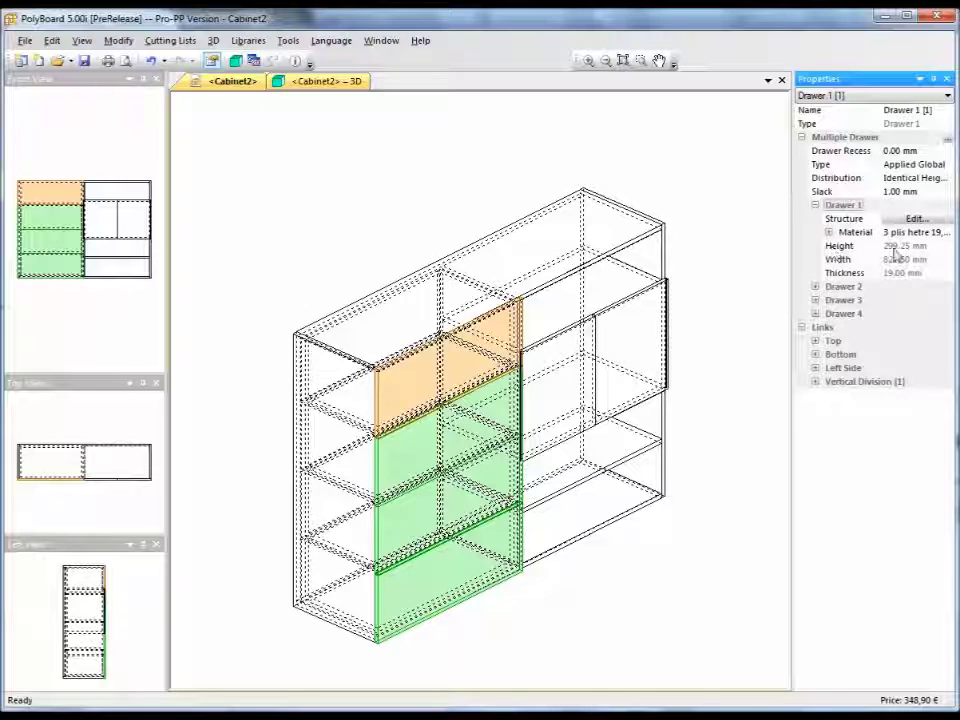
pyautogui.click(911, 274)
pyautogui.press('Up')
pyautogui.press('Up')
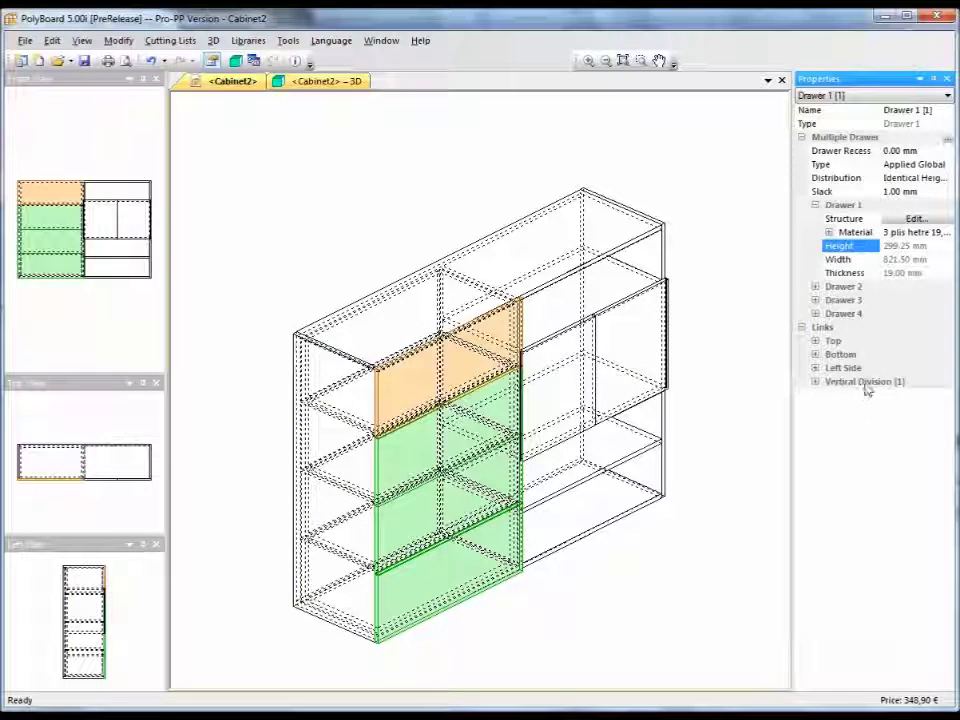
pyautogui.click(816, 342)
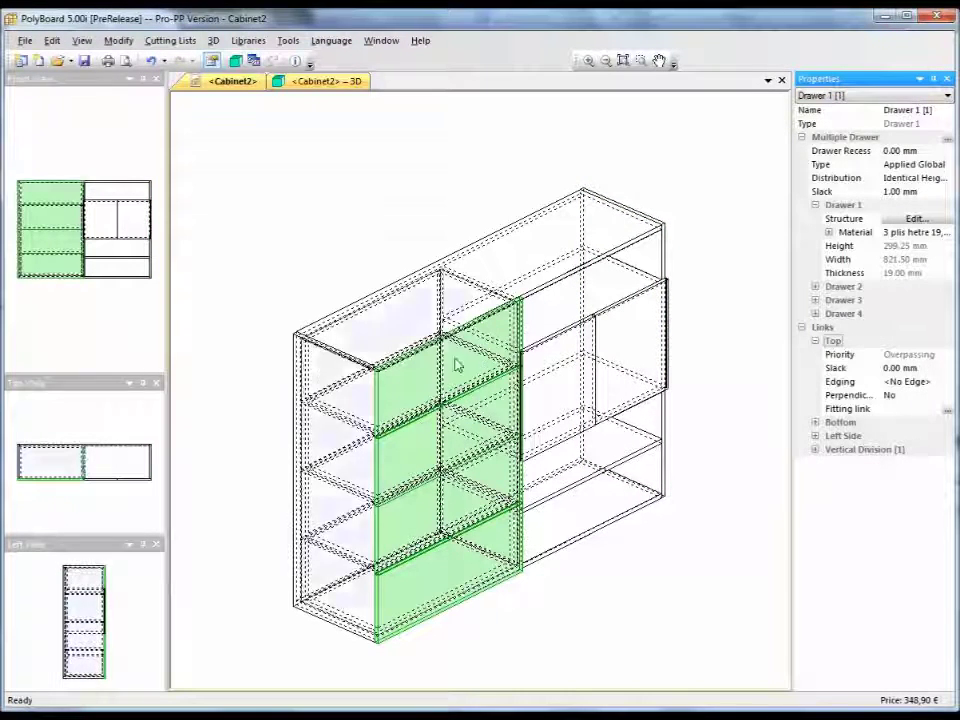
pyautogui.click(303, 82)
pyautogui.scroll(5, 358, 343)
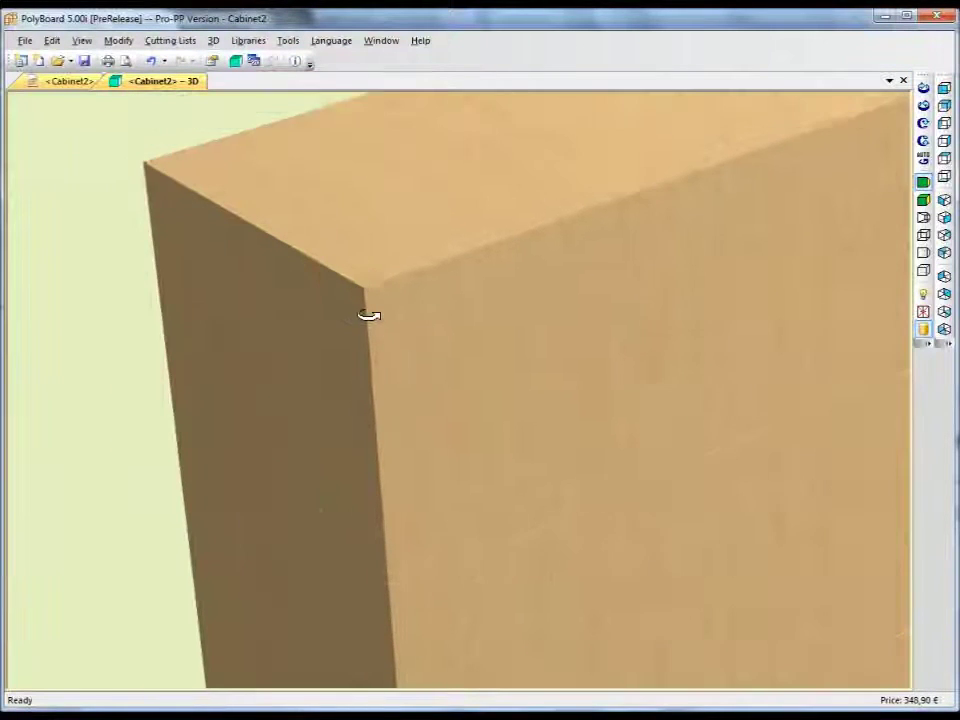
pyautogui.scroll(-1, 369, 315)
pyautogui.click(923, 312)
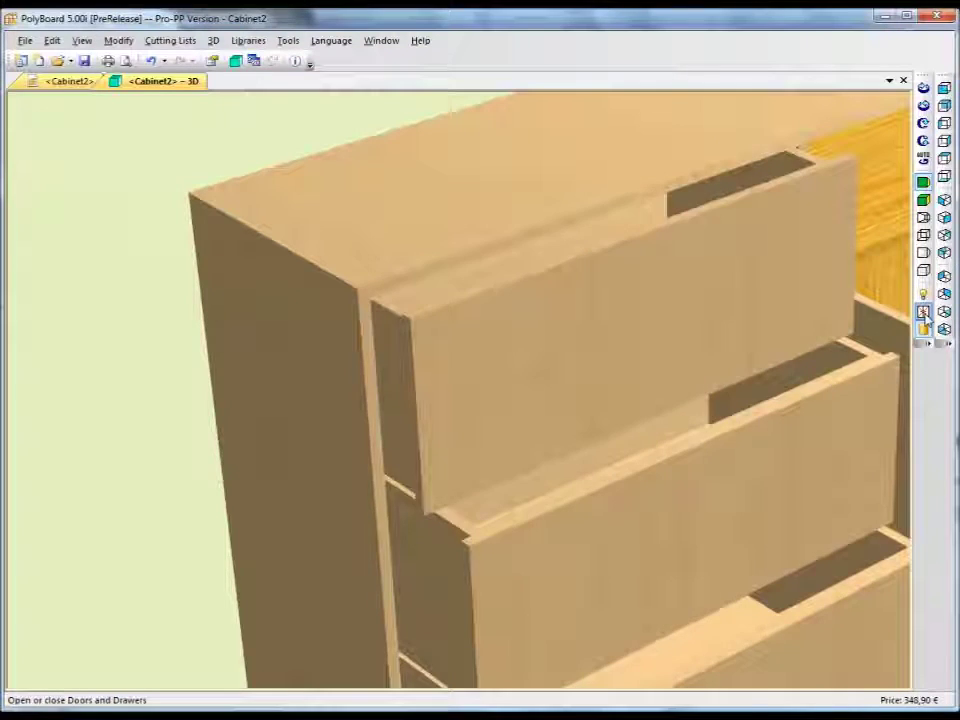
pyautogui.click(923, 312)
pyautogui.click(923, 312)
pyautogui.click(923, 312)
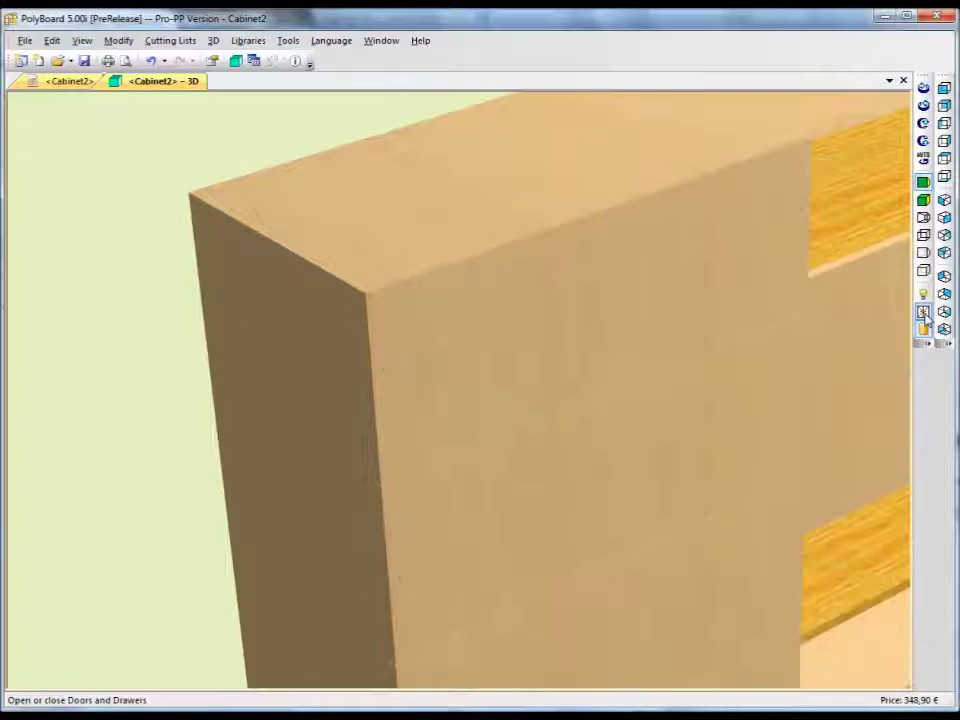
pyautogui.click(923, 312)
pyautogui.click(923, 312)
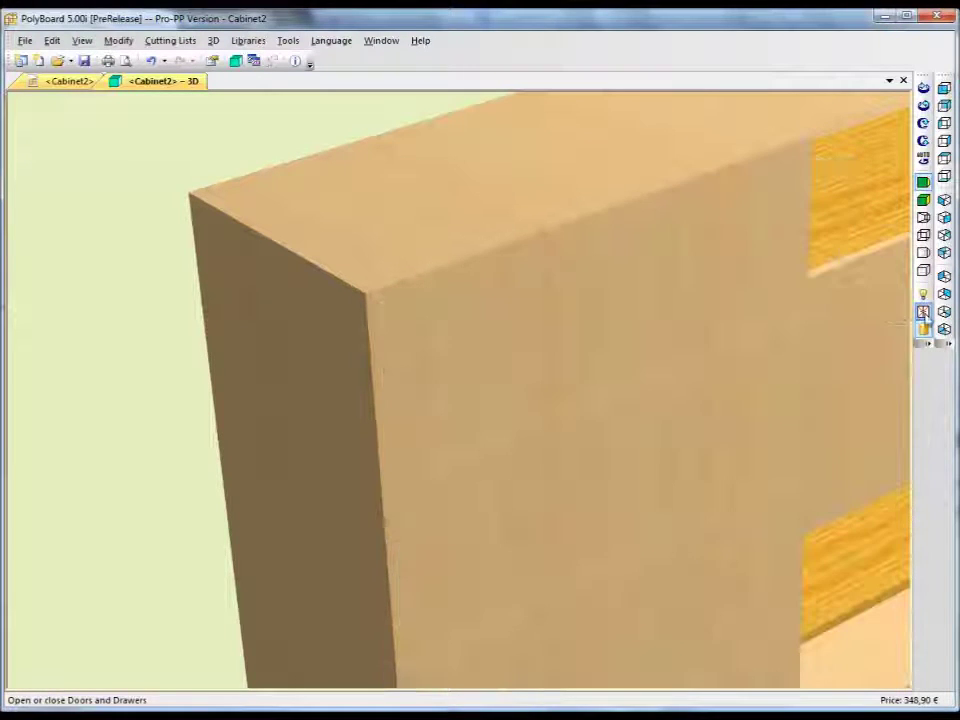
pyautogui.click(70, 82)
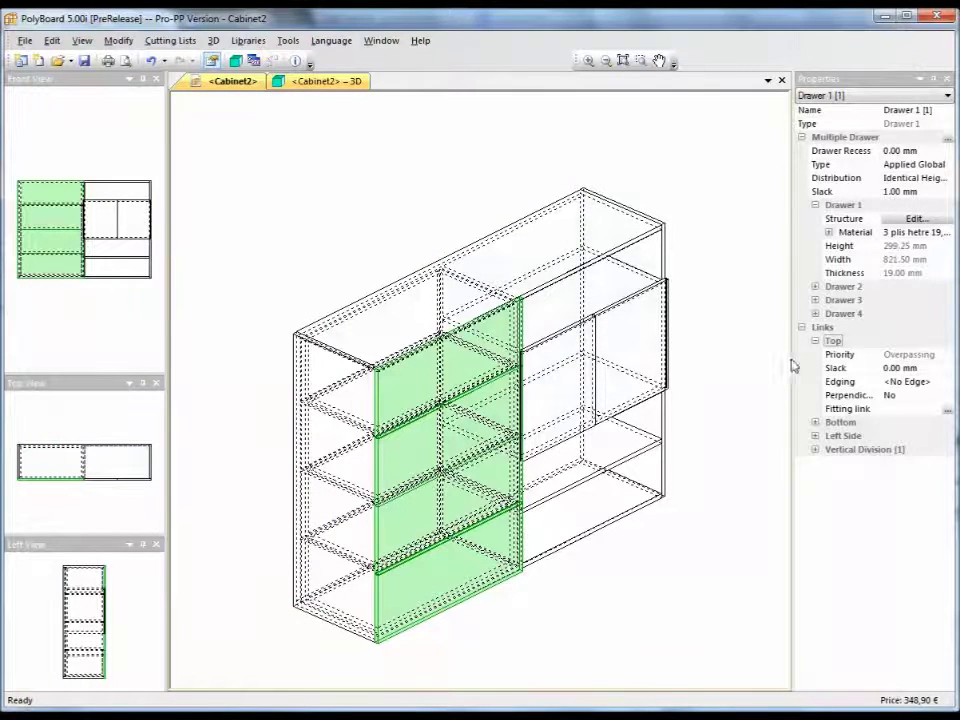
# Step: Set the Top and Bottom link slack to 5 mm
pyautogui.click(890, 369)
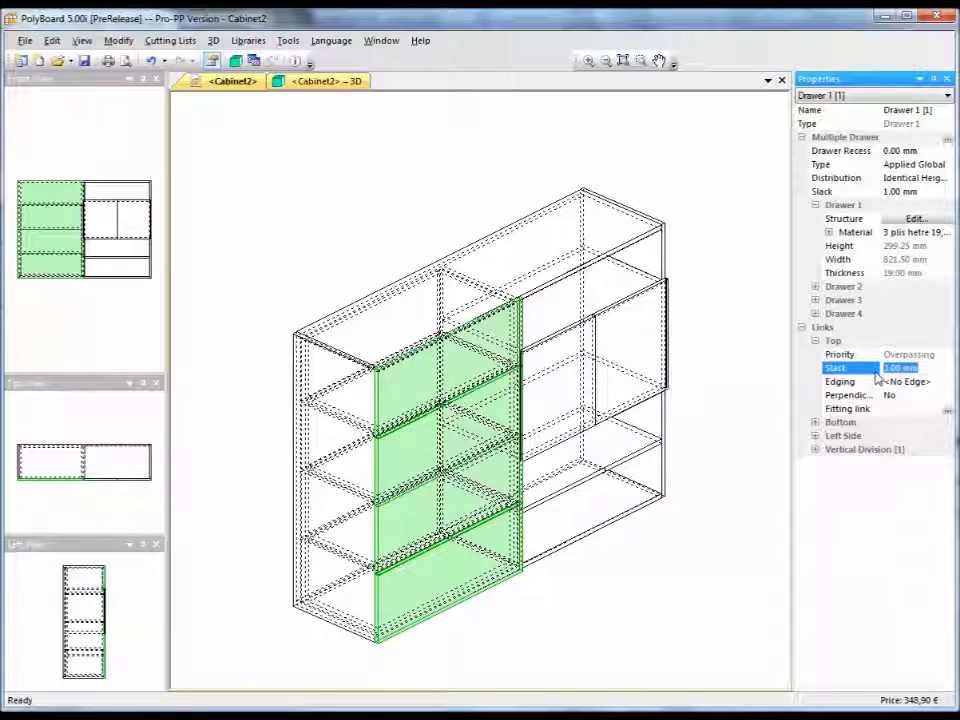
pyautogui.write('5,')
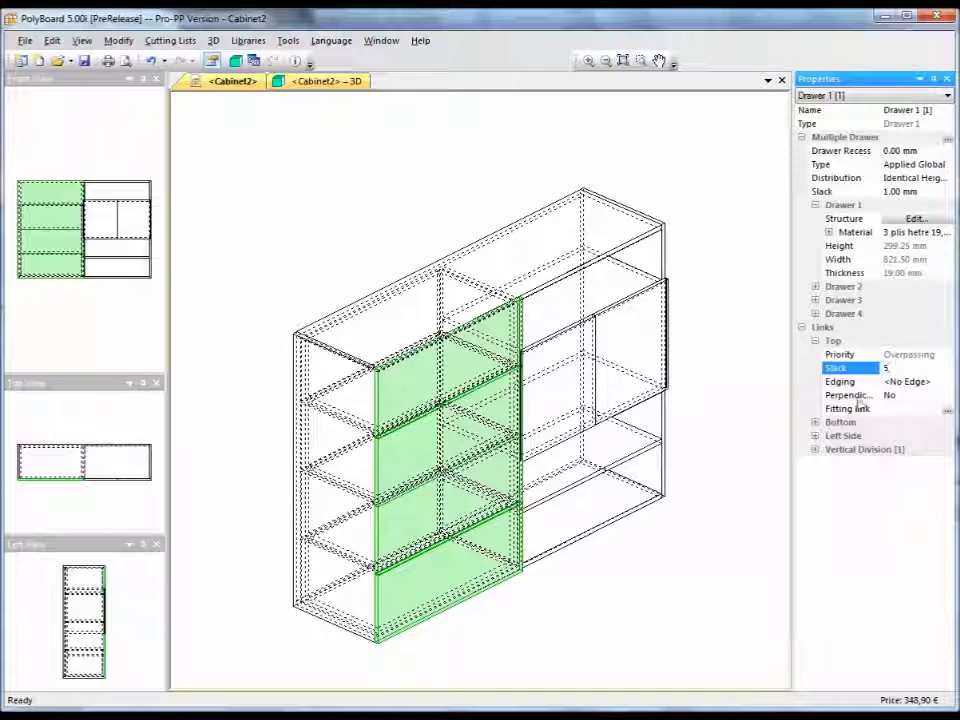
pyautogui.click(900, 395)
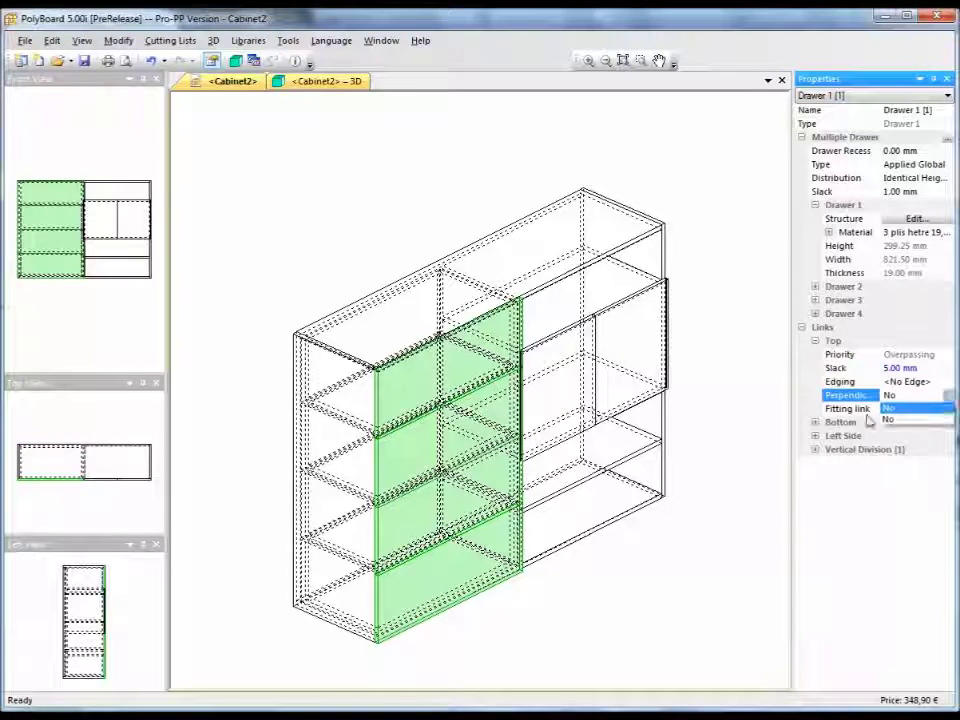
pyautogui.click(815, 423)
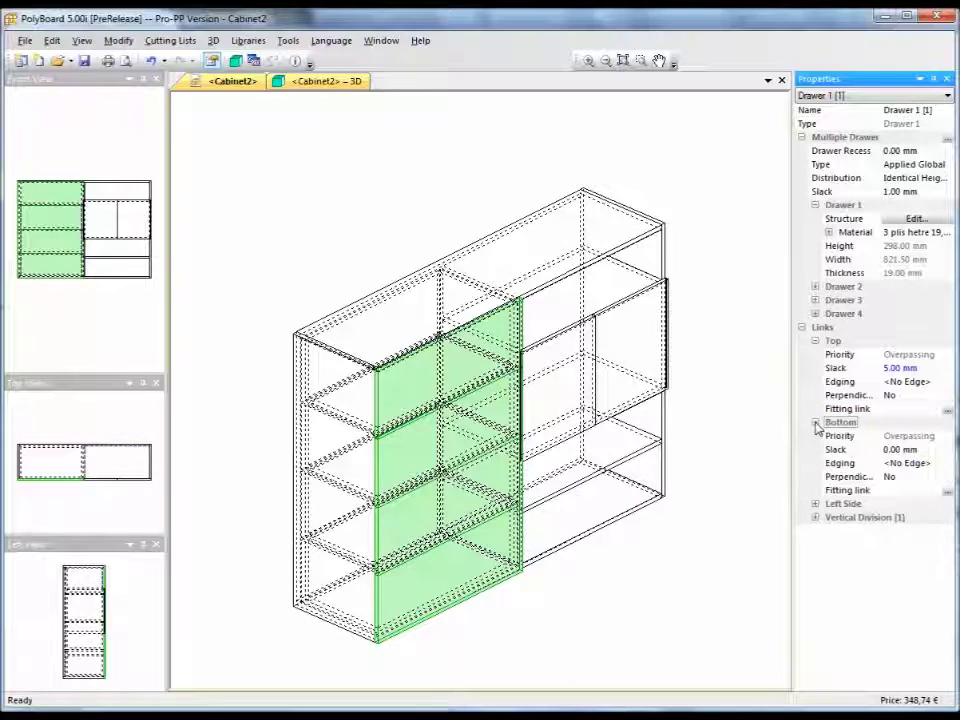
pyautogui.click(865, 450)
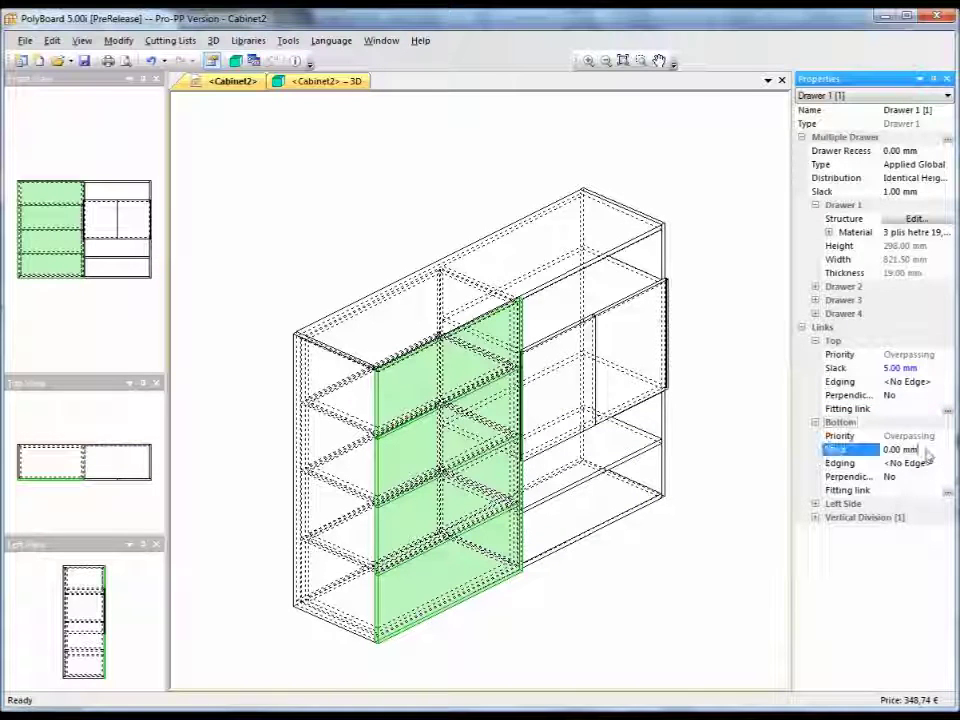
pyautogui.write('50')
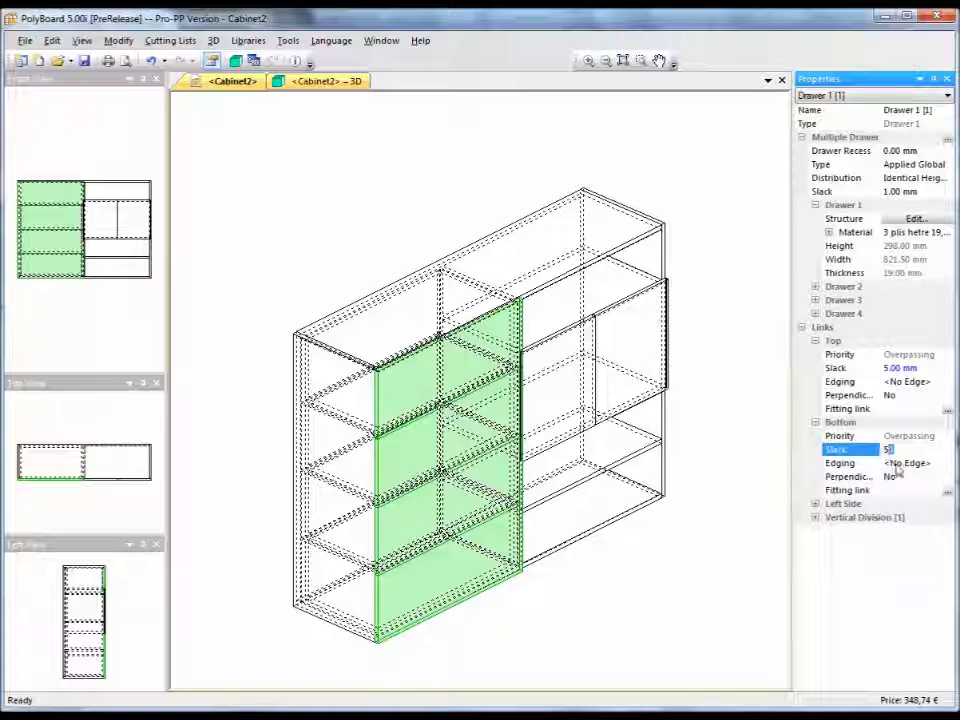
pyautogui.doubleClick(838, 505)
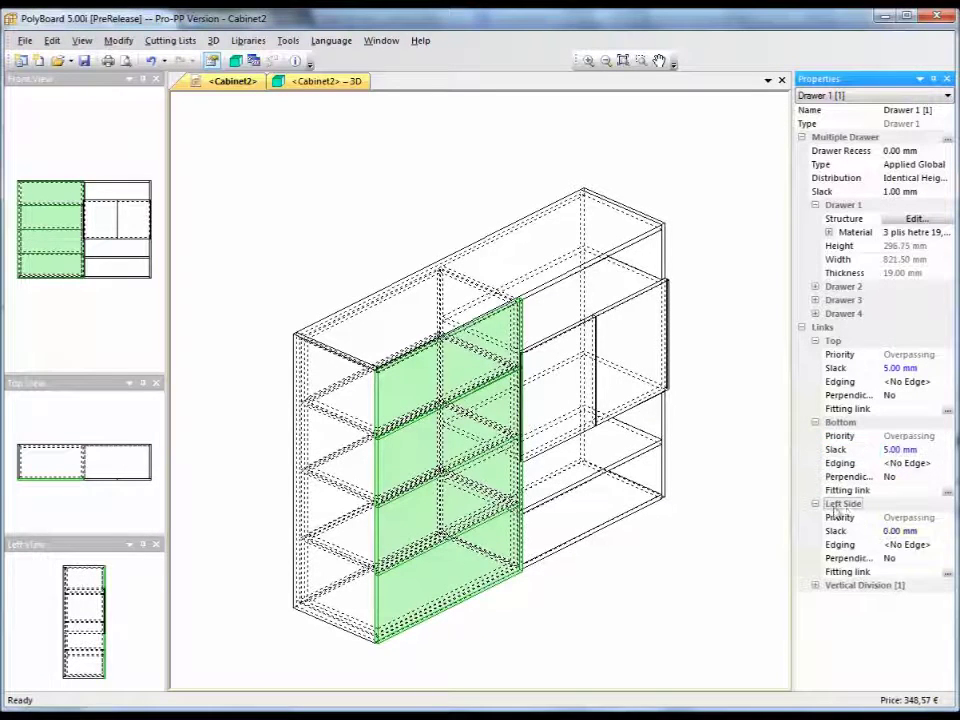
# Step: Set the Left Side and Vertical Division [1] link slack to 5 mm
pyautogui.click(900, 531)
pyautogui.write('5')
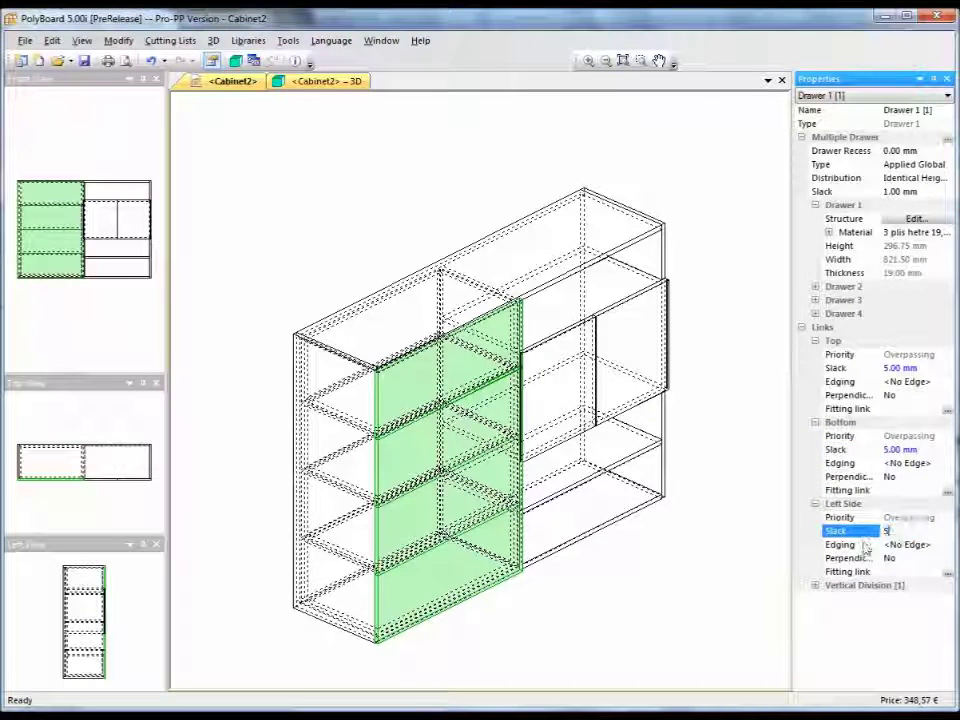
pyautogui.click(816, 586)
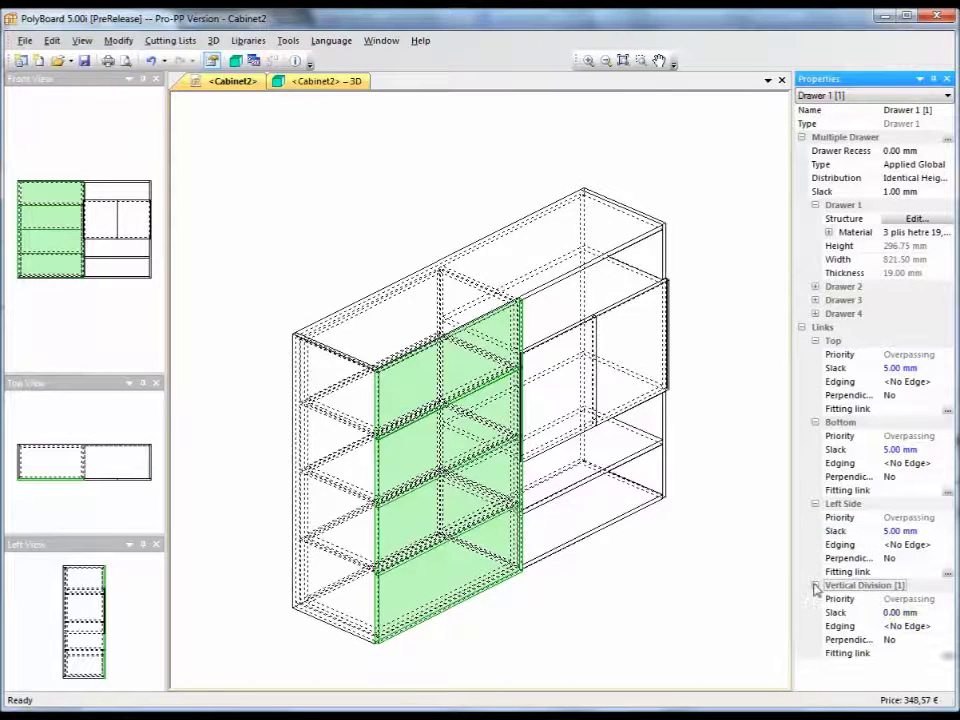
pyautogui.click(852, 613)
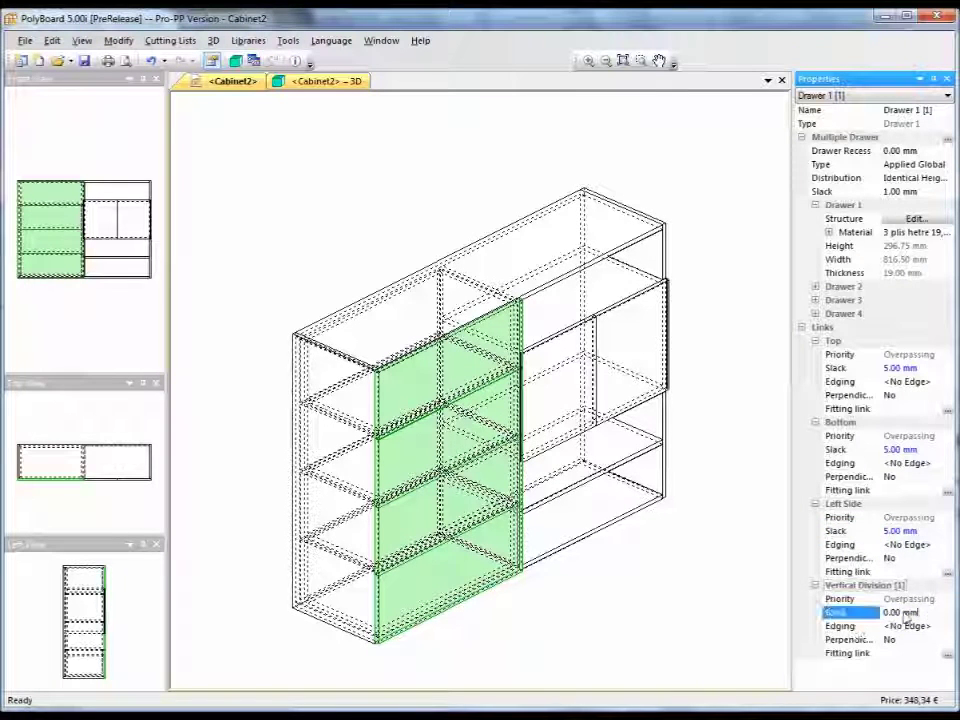
pyautogui.write('5')
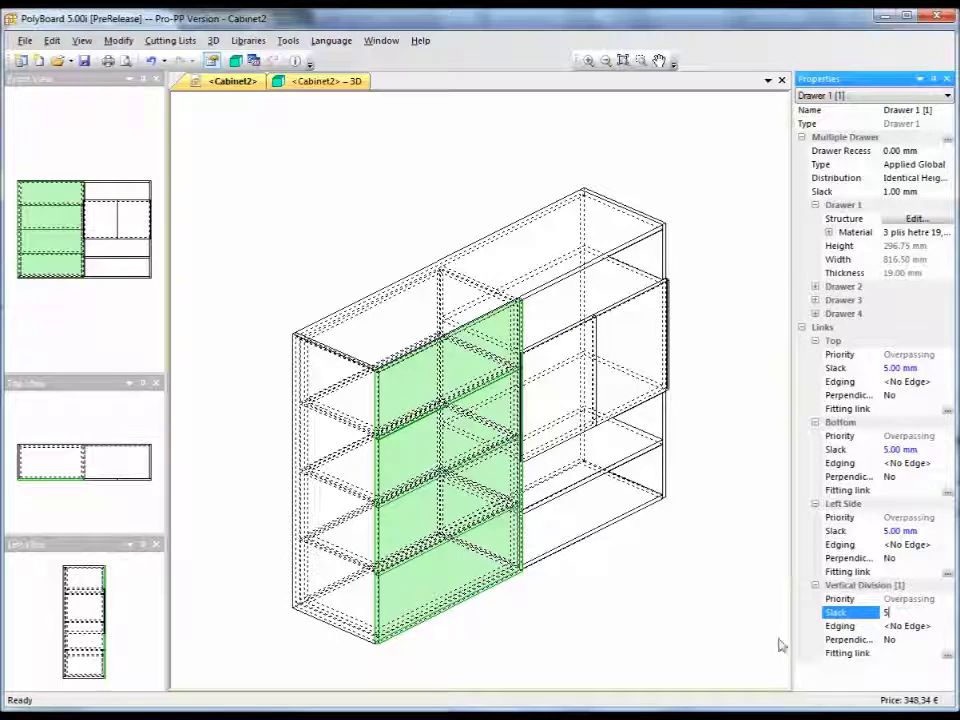
pyautogui.click(850, 639)
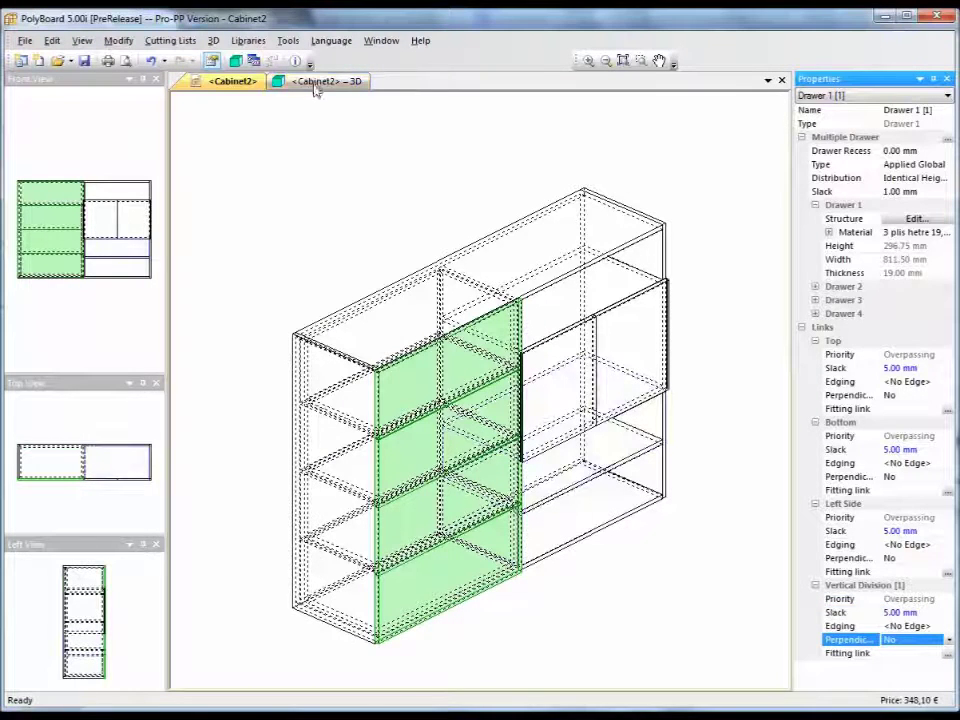
pyautogui.click(236, 61)
pyautogui.moveTo(419, 419); pyautogui.dragTo(495, 165)
pyautogui.scroll(-3, 412, 424)
pyautogui.scroll(5, 574, 300)
pyautogui.scroll(4, 544, 356)
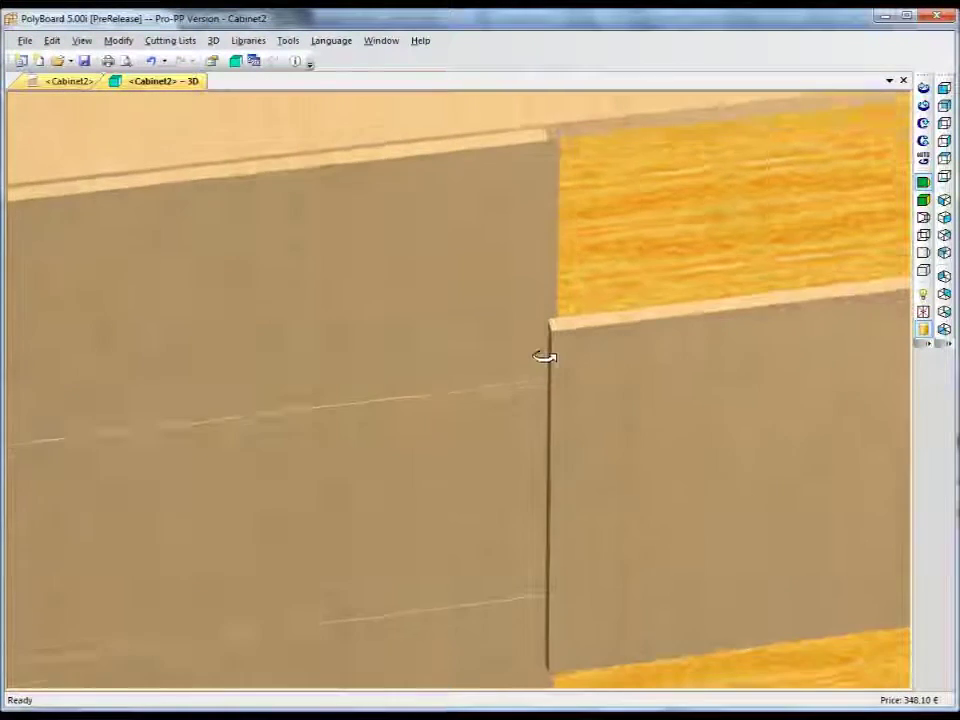
pyautogui.scroll(-6, 571, 319)
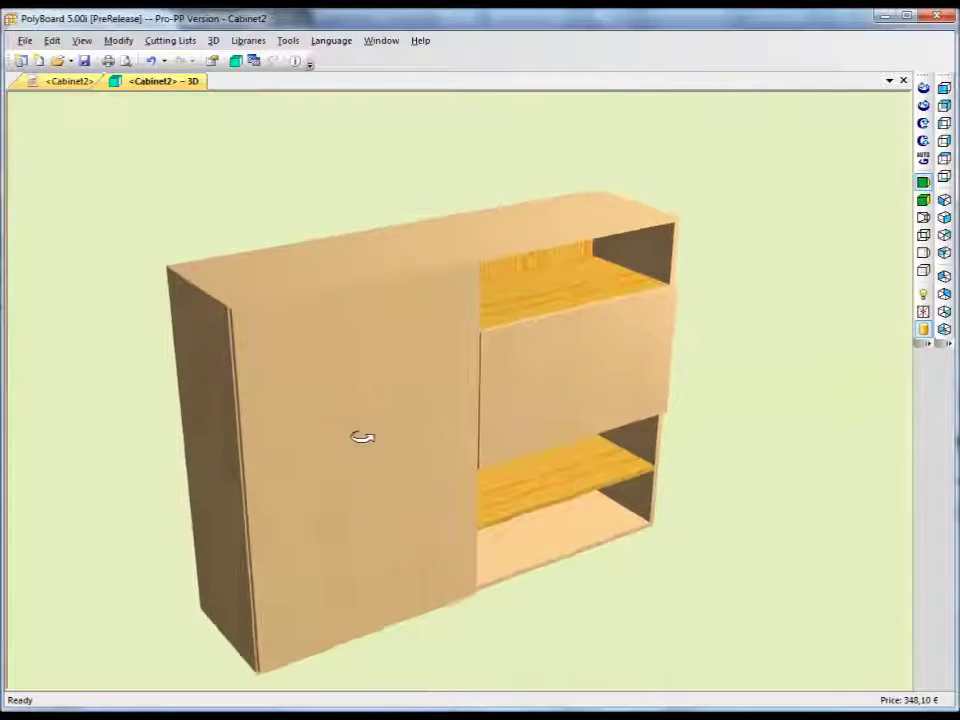
pyautogui.moveTo(362, 437); pyautogui.dragTo(382, 435)
pyautogui.click(924, 312)
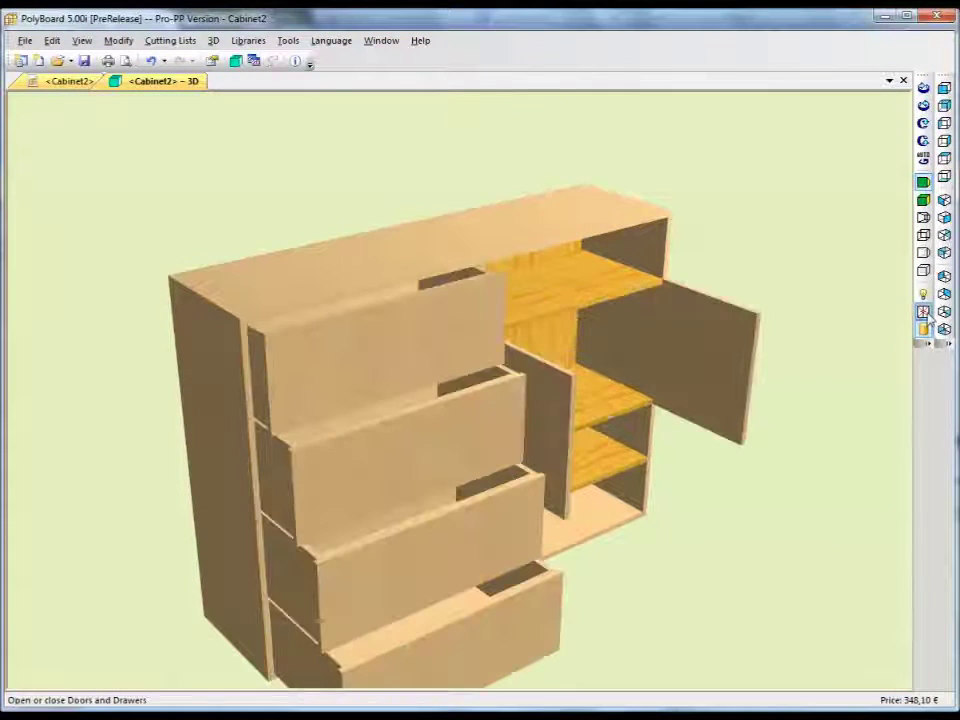
pyautogui.click(924, 312)
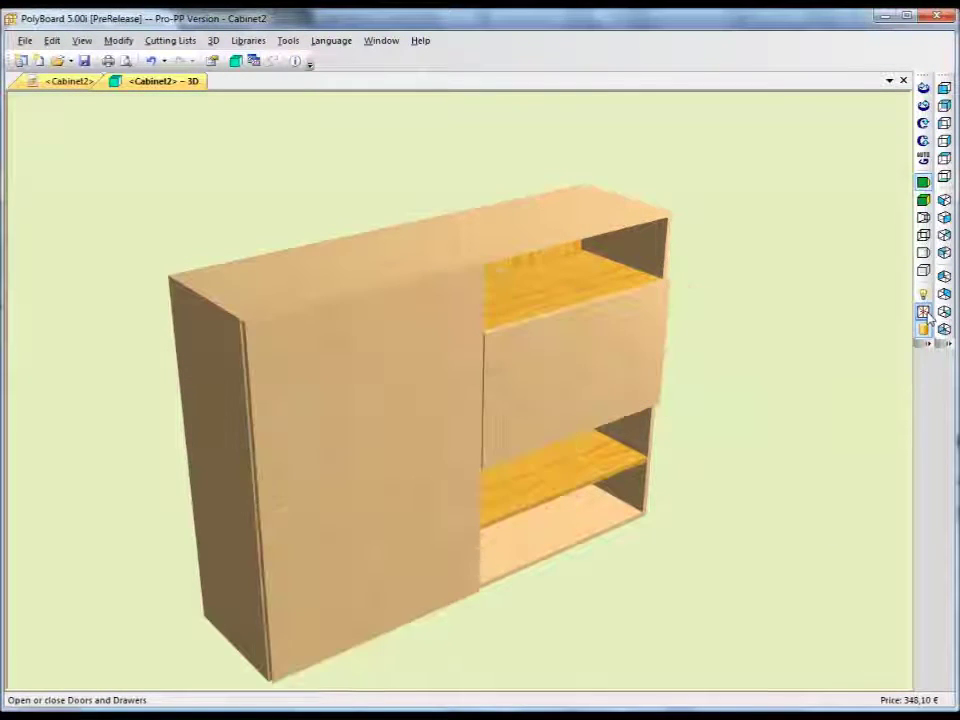
pyautogui.click(924, 312)
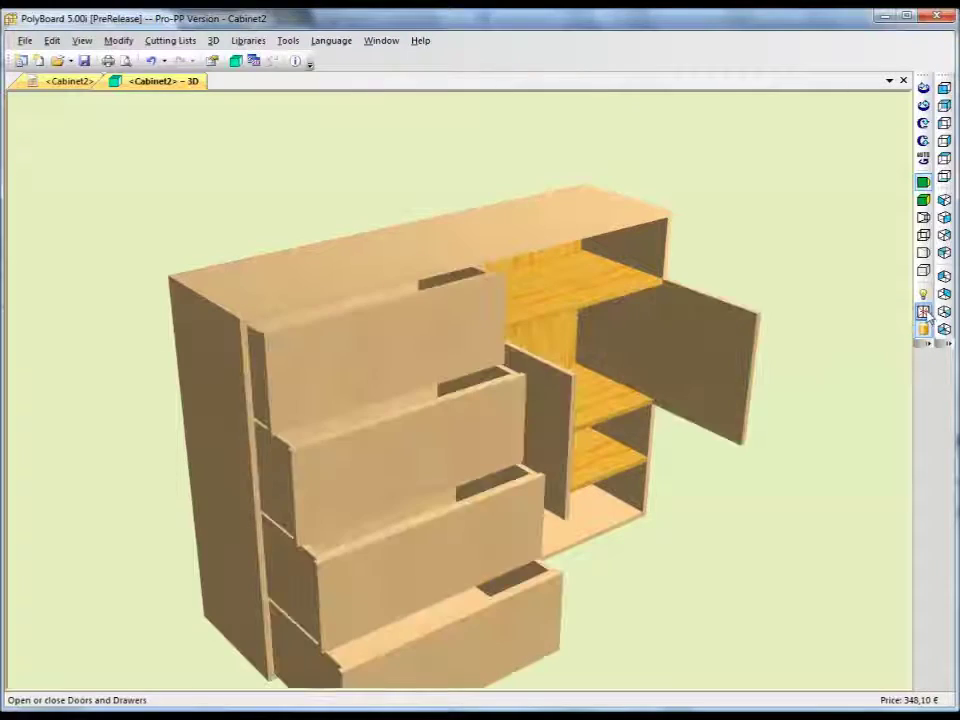
pyautogui.click(45, 81)
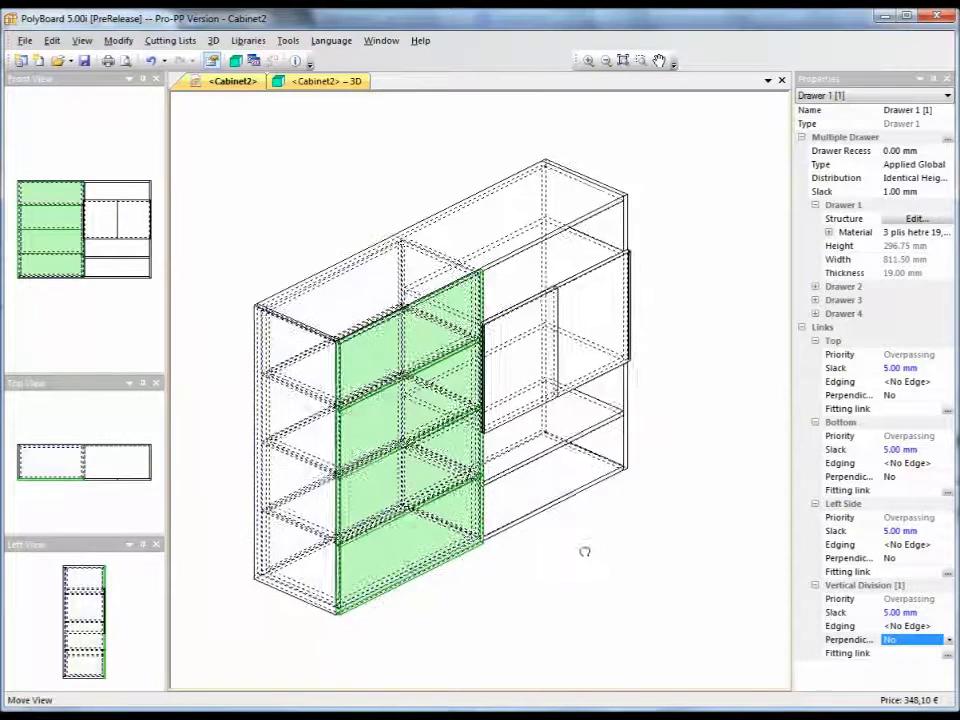
pyautogui.moveTo(585, 551); pyautogui.dragTo(621, 566, button='middle')
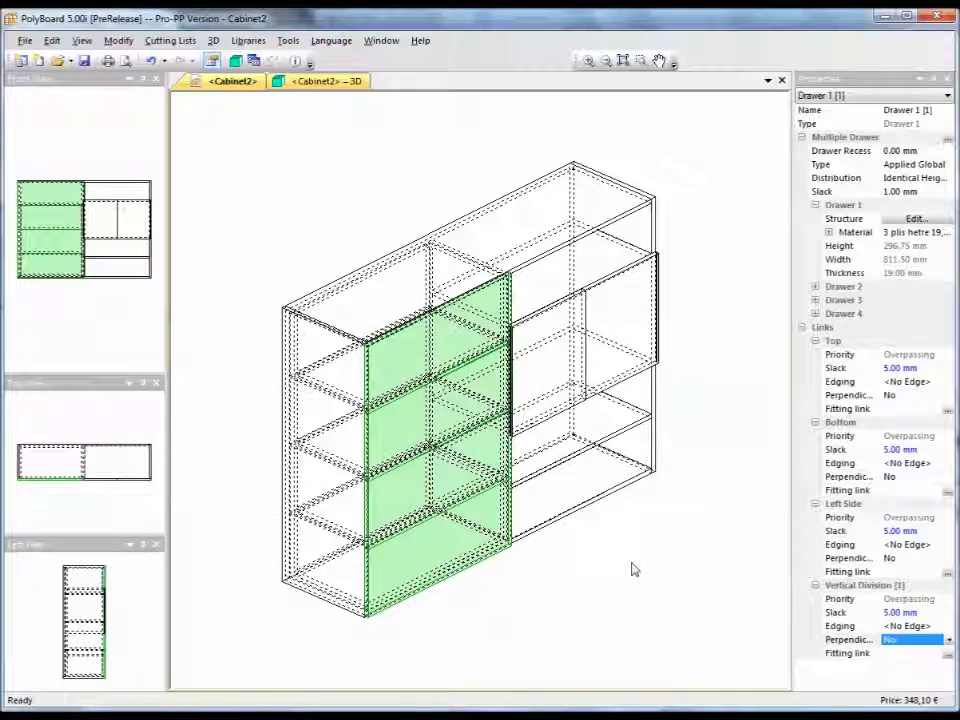